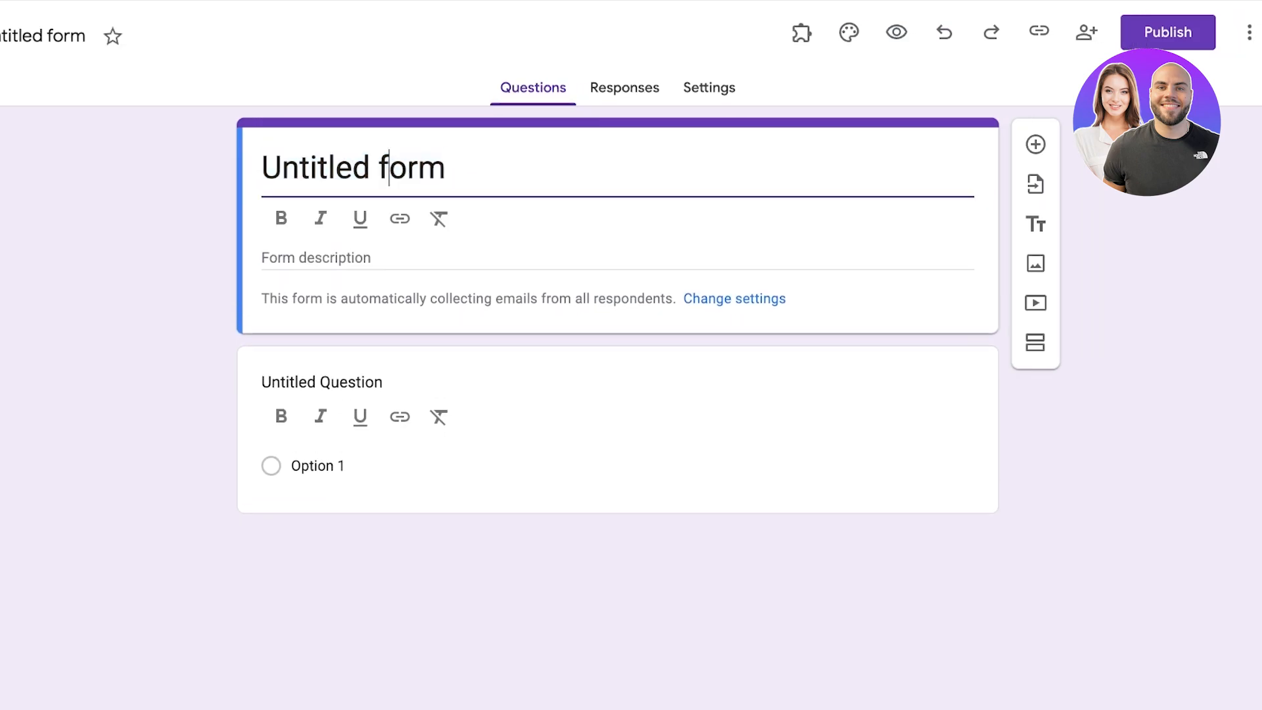
# Step: Rename the untitled form as "Self Improvement"
pyautogui.hotkey('shift', 'Left')
pyautogui.hotkey('shift', 'Left')
pyautogui.hotkey('shift', 'Left')
pyautogui.hotkey('shift', 'Left')
pyautogui.doubleClick(66, 36)
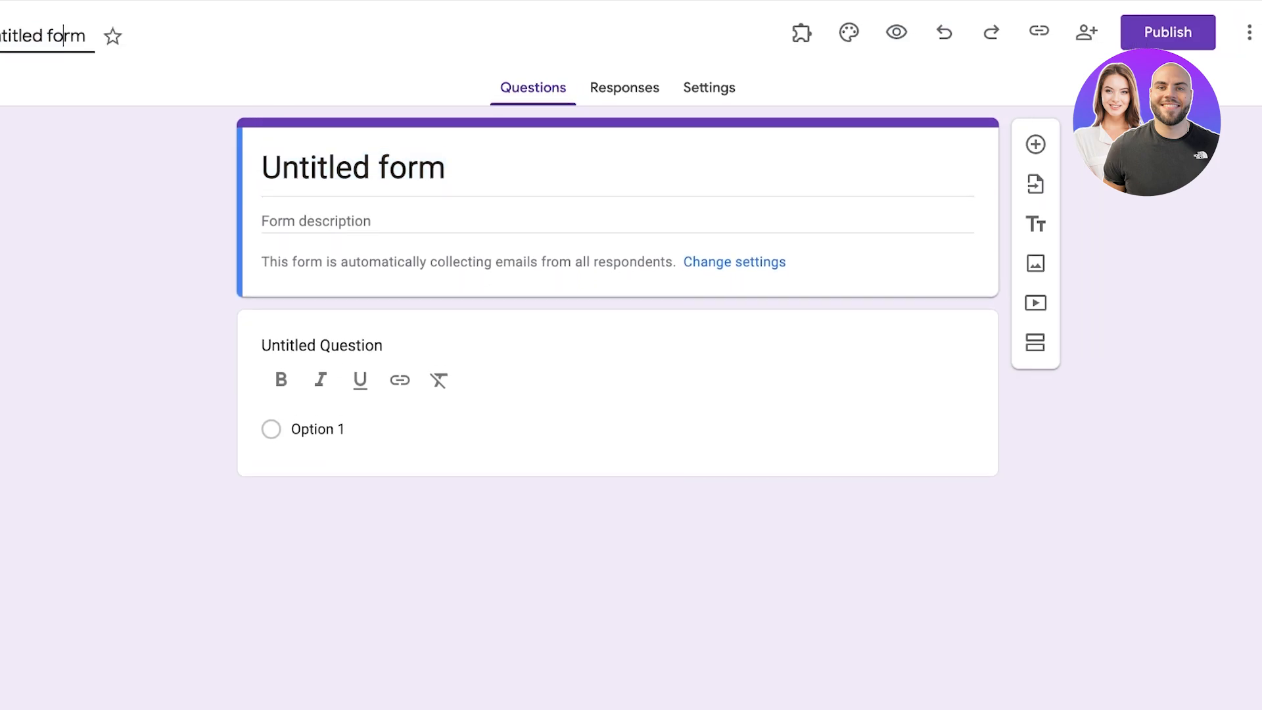
pyautogui.hotkey('ctrl', 'a')
pyautogui.write('Self')
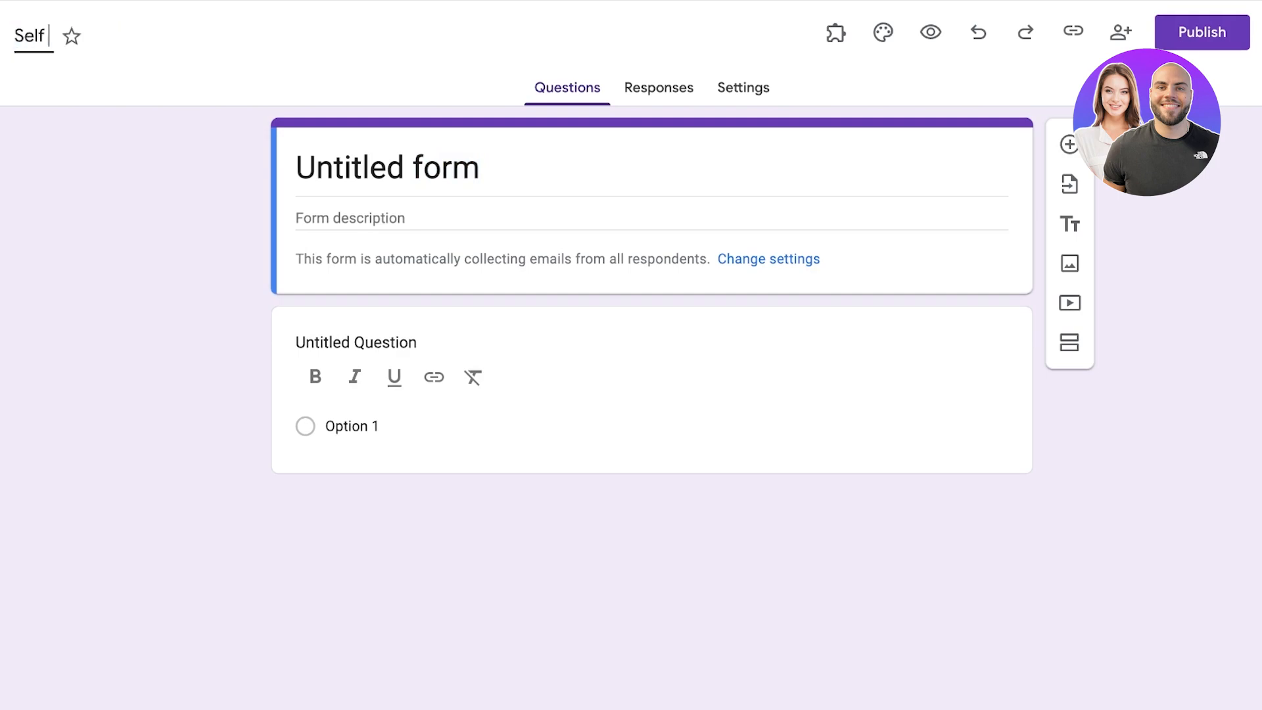
pyautogui.write(' Improvement')
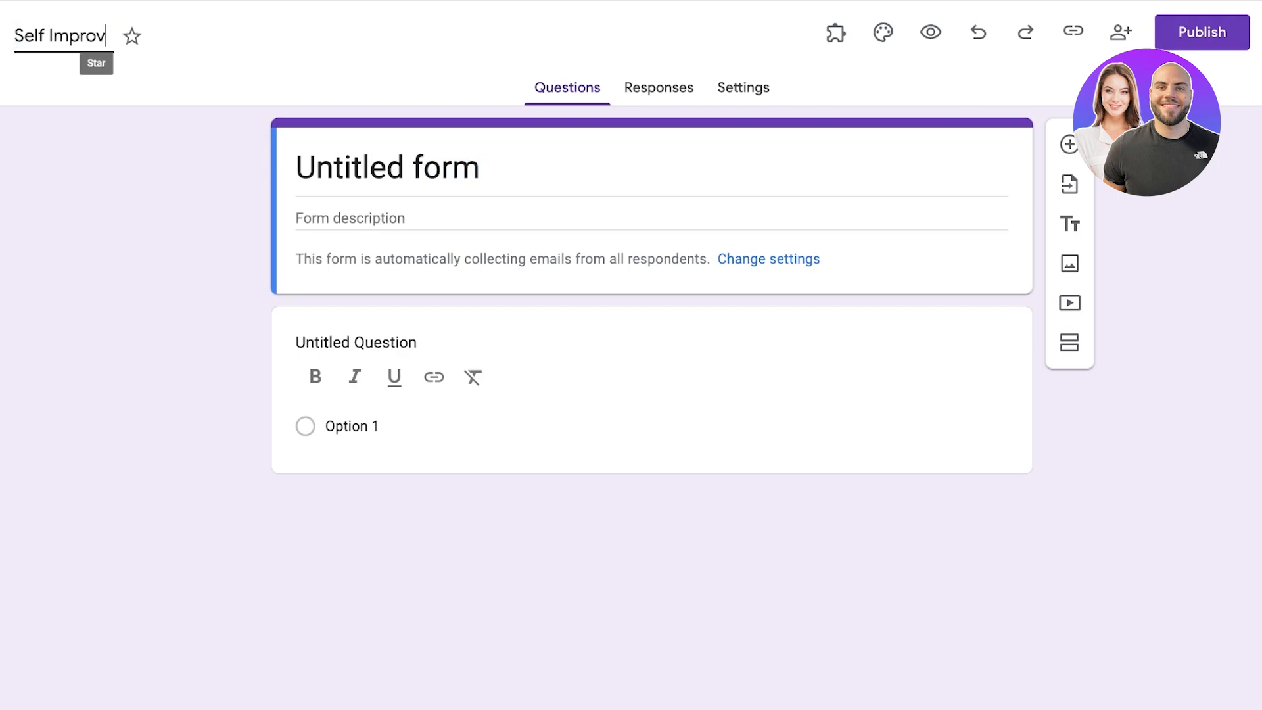
pyautogui.press('Return')
# Step: Change the first question's text to "Name" and make it a short-answer question
pyautogui.click(297, 342)
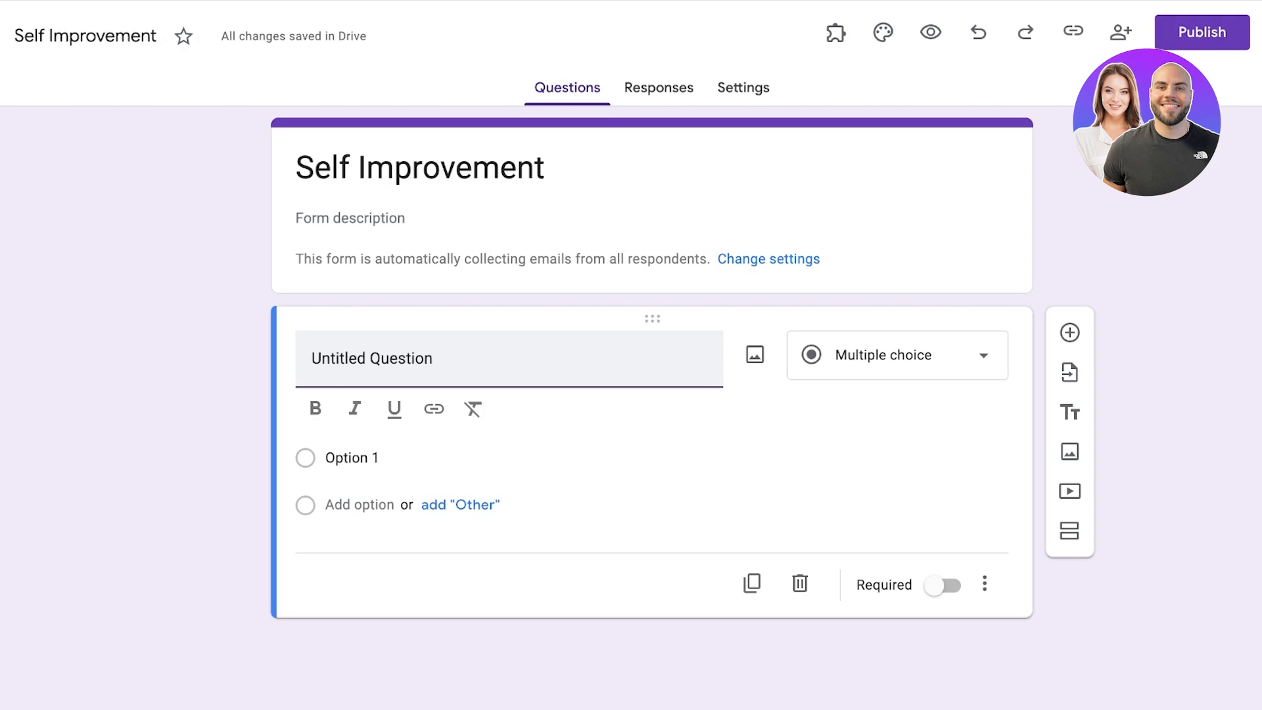
pyautogui.write('Nam')
pyautogui.hotkey('ctrl', 'a')
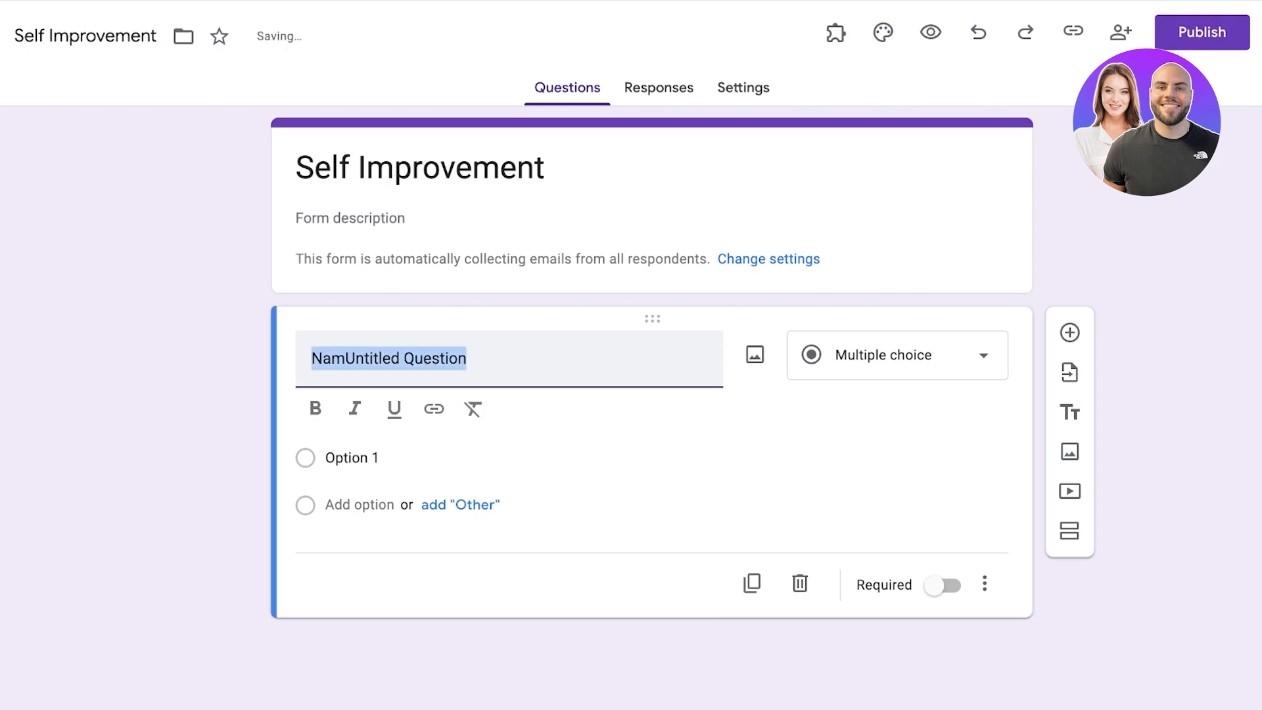
pyautogui.write('Name')
pyautogui.click(874, 352)
pyautogui.click(877, 75)
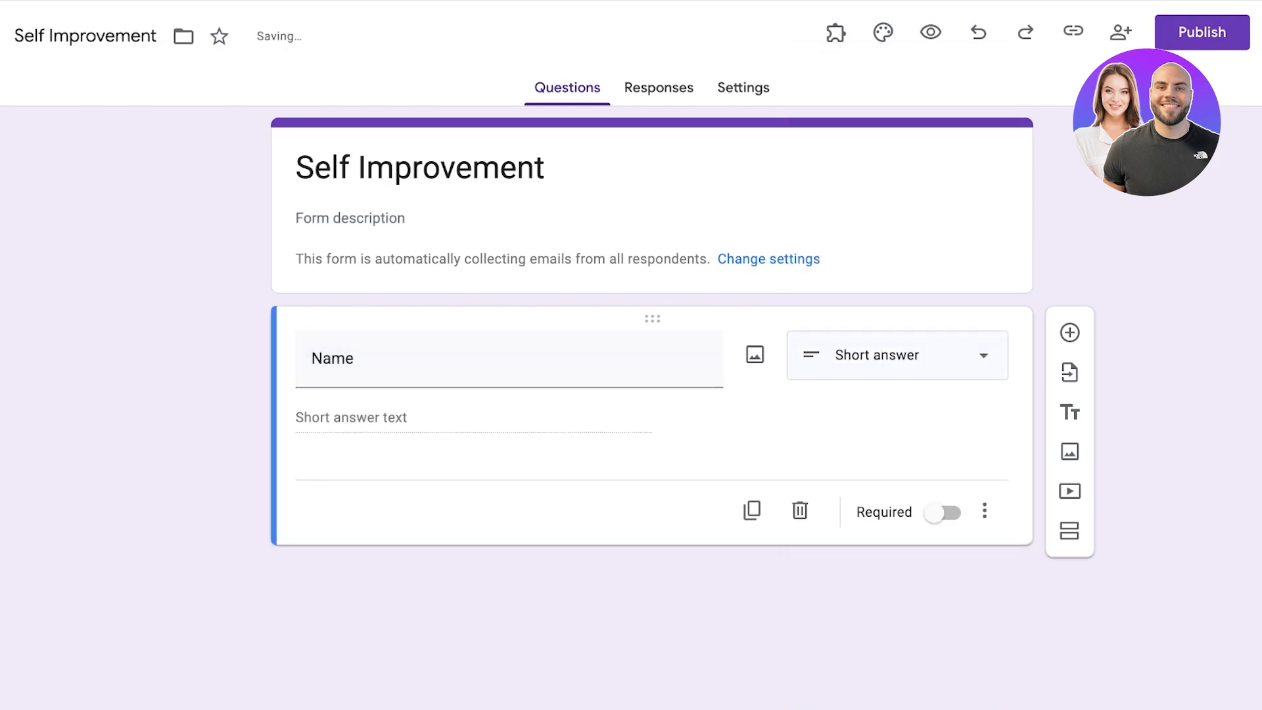
# Step: Add a short-answer question titled "Age" below the Name question
pyautogui.click(1070, 332)
pyautogui.write('A')
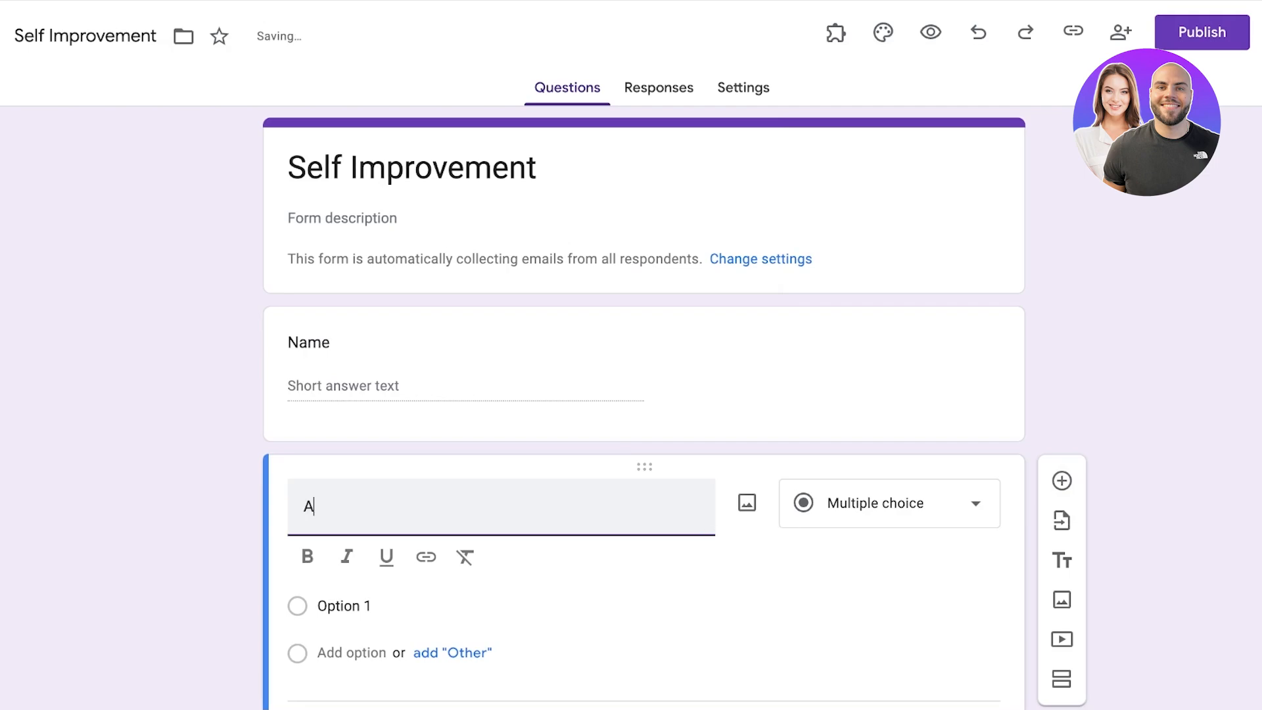
pyautogui.press('BackSpace')
pyautogui.write('D')
pyautogui.press('BackSpace')
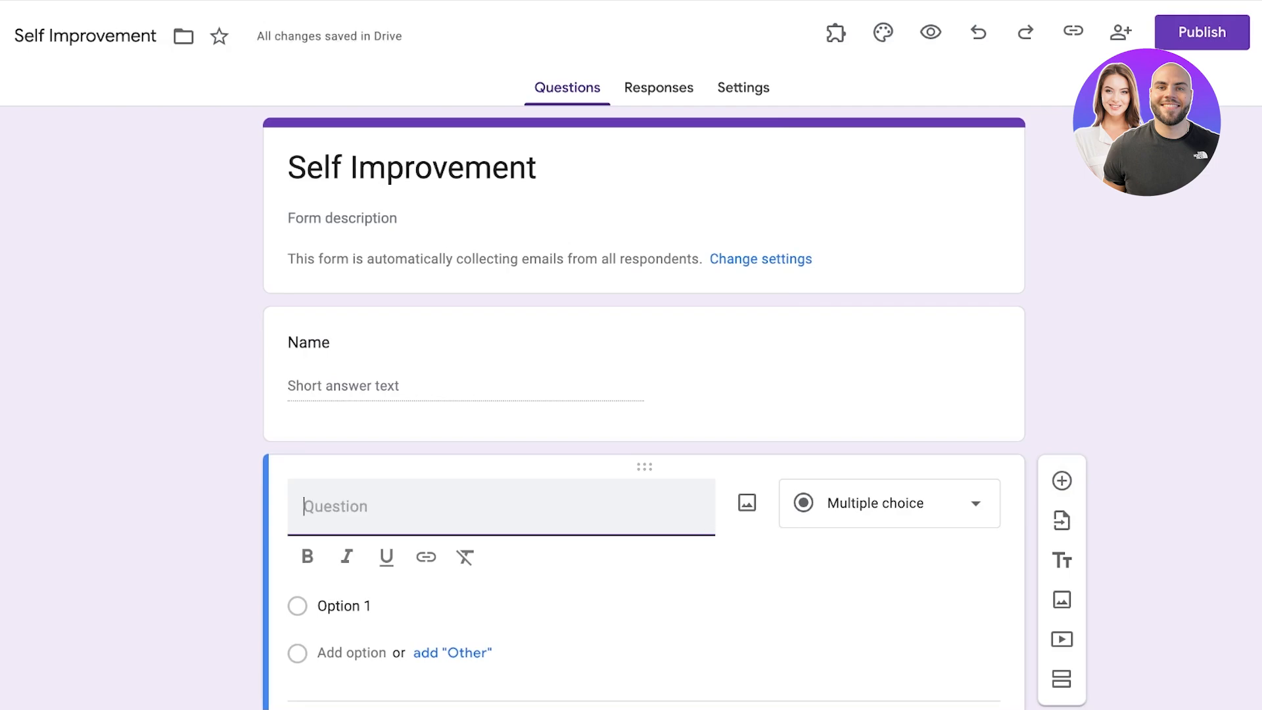
pyautogui.write('Age')
pyautogui.click(890, 503)
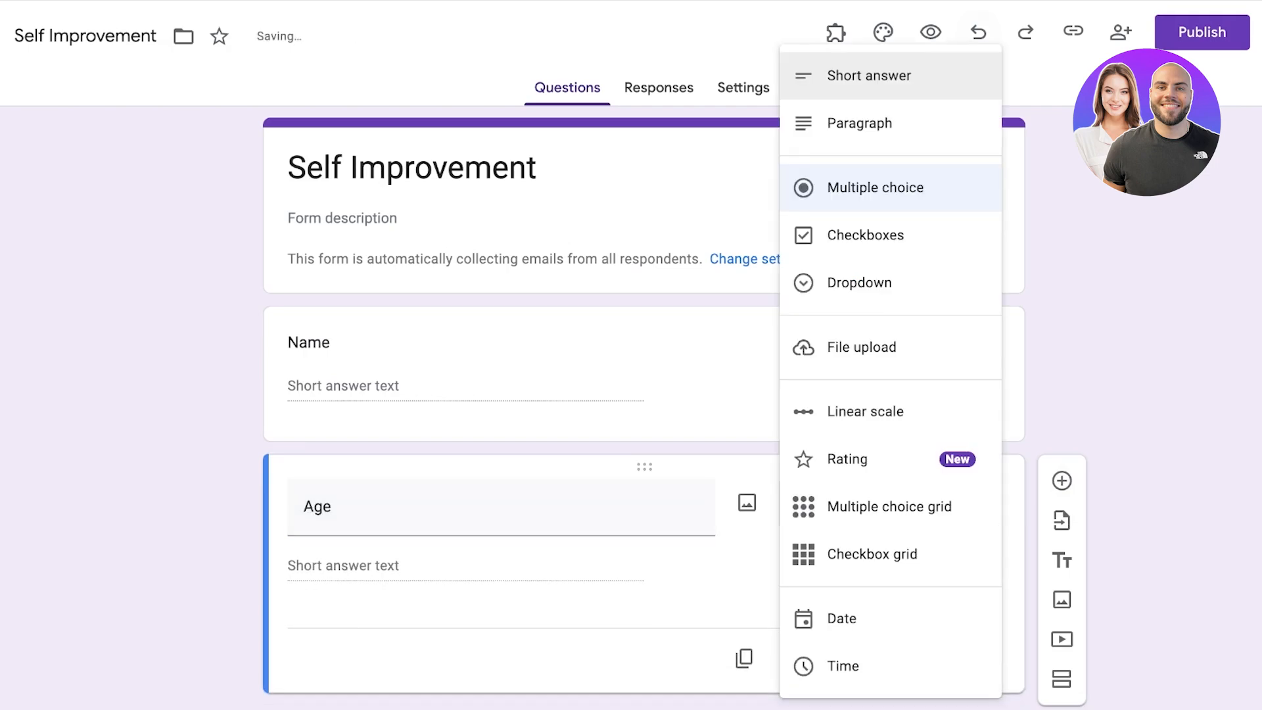
pyautogui.click(870, 75)
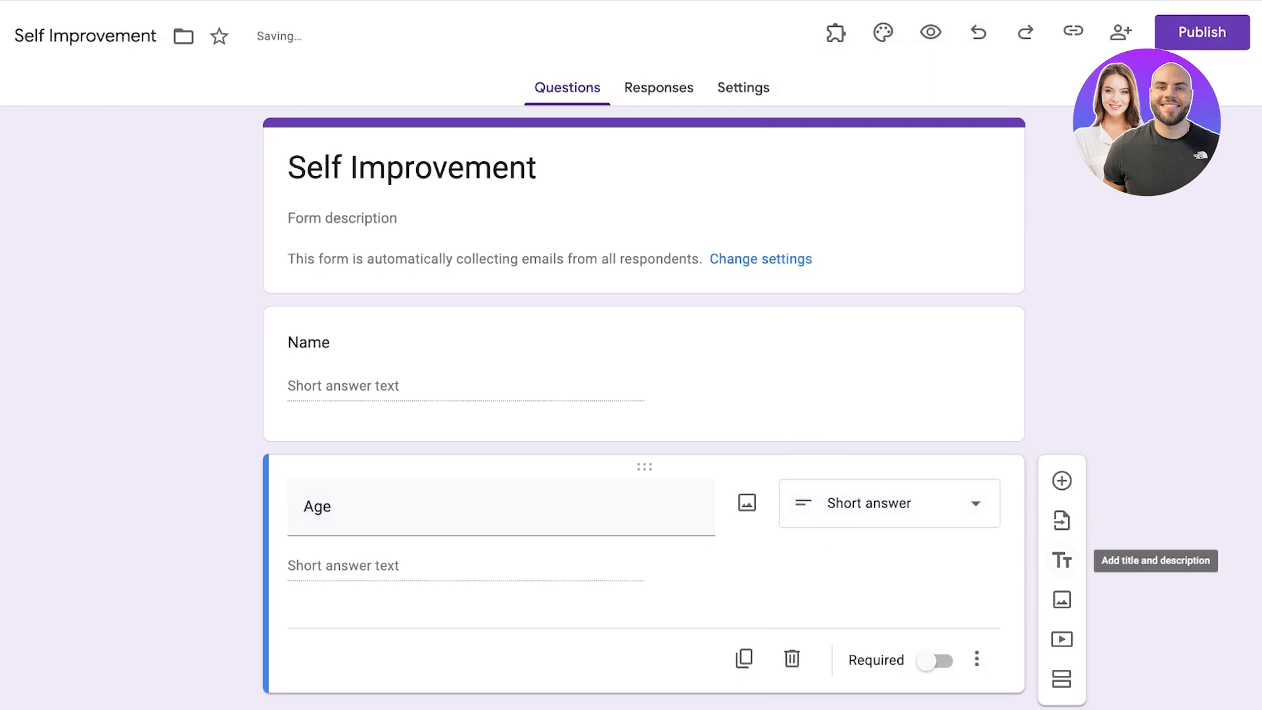
pyautogui.click(890, 503)
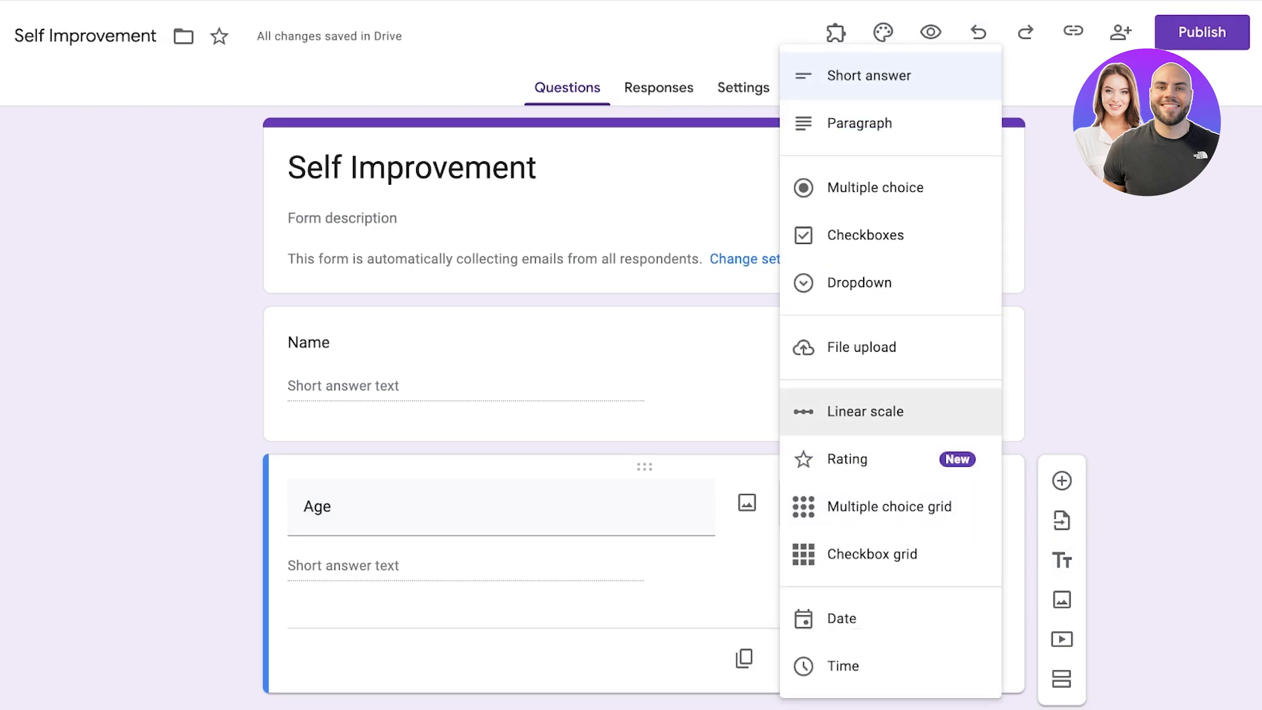
pyautogui.press('Escape')
# Step: Add a multiple-choice question reading "What area of life do you struggle with the most?" below the Age question
pyautogui.click(1062, 480)
pyautogui.write('W')
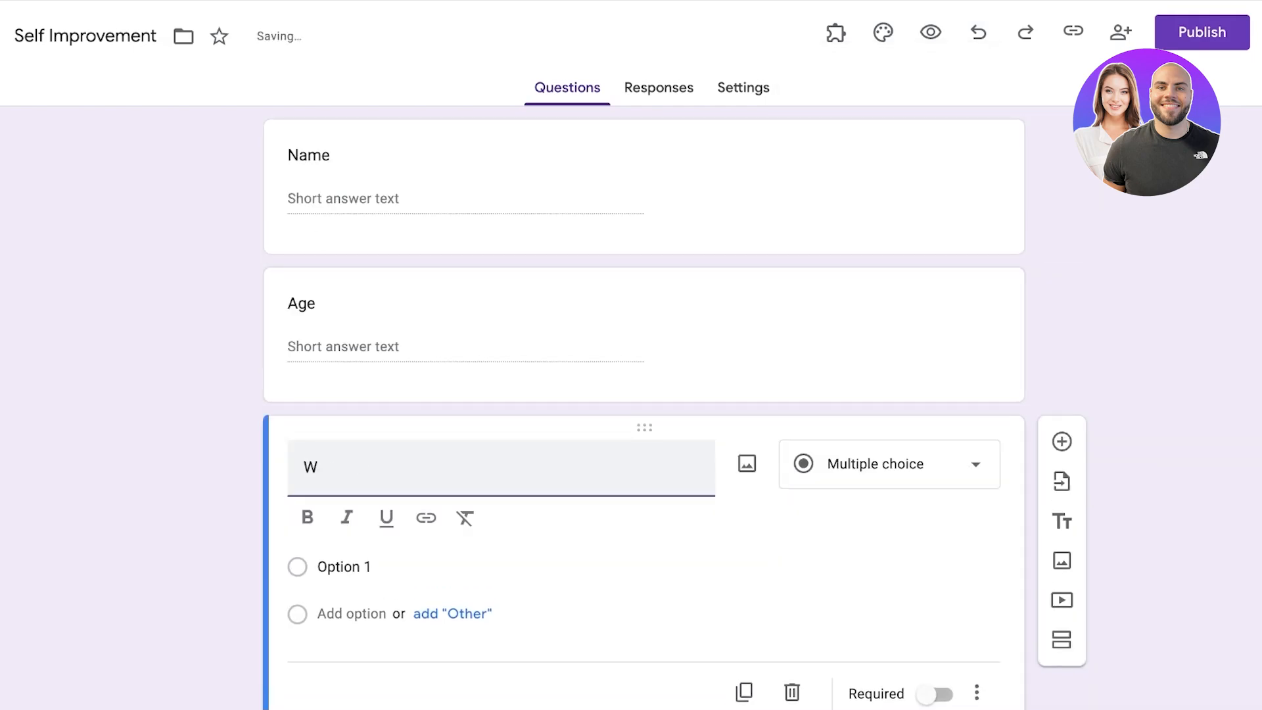
pyautogui.press('BackSpace')
pyautogui.write('What is the area o')
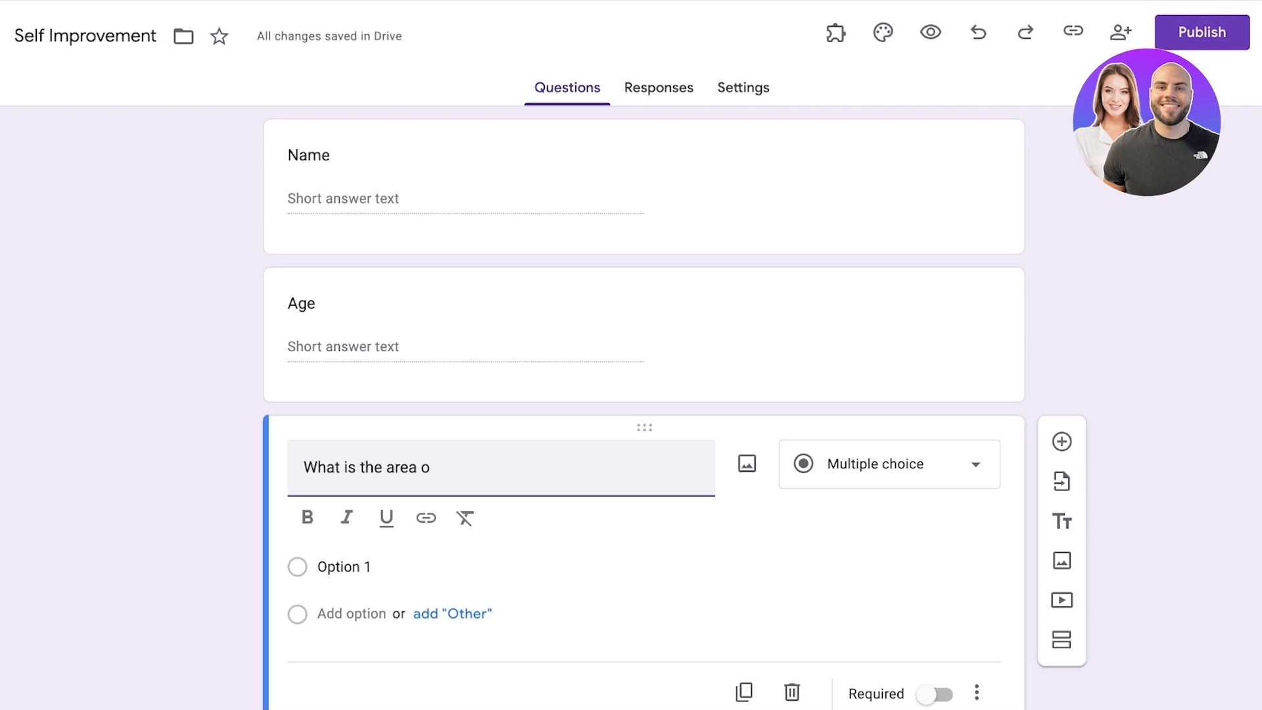
pyautogui.write('f your life which')
pyautogui.hotkey('ctrl', 'z')
pyautogui.press('BackSpace')
pyautogui.press('BackSpace')
pyautogui.press('BackSpace')
pyautogui.press('BackSpace')
pyautogui.press('BackSpace')
pyautogui.press('BackSpace')
pyautogui.press('BackSpace')
pyautogui.press('BackSpace')
pyautogui.press('BackSpace')
pyautogui.press('BackSpace')
pyautogui.press('BackSpace')
pyautogui.press('BackSpace')
pyautogui.press('BackSpace')
pyautogui.press('BackSpace')
pyautogui.press('BackSpace')
pyautogui.press('BackSpace')
pyautogui.press('BackSpace')
pyautogui.press('BackSpace')
pyautogui.press('BackSpace')
pyautogui.press('BackSpace')
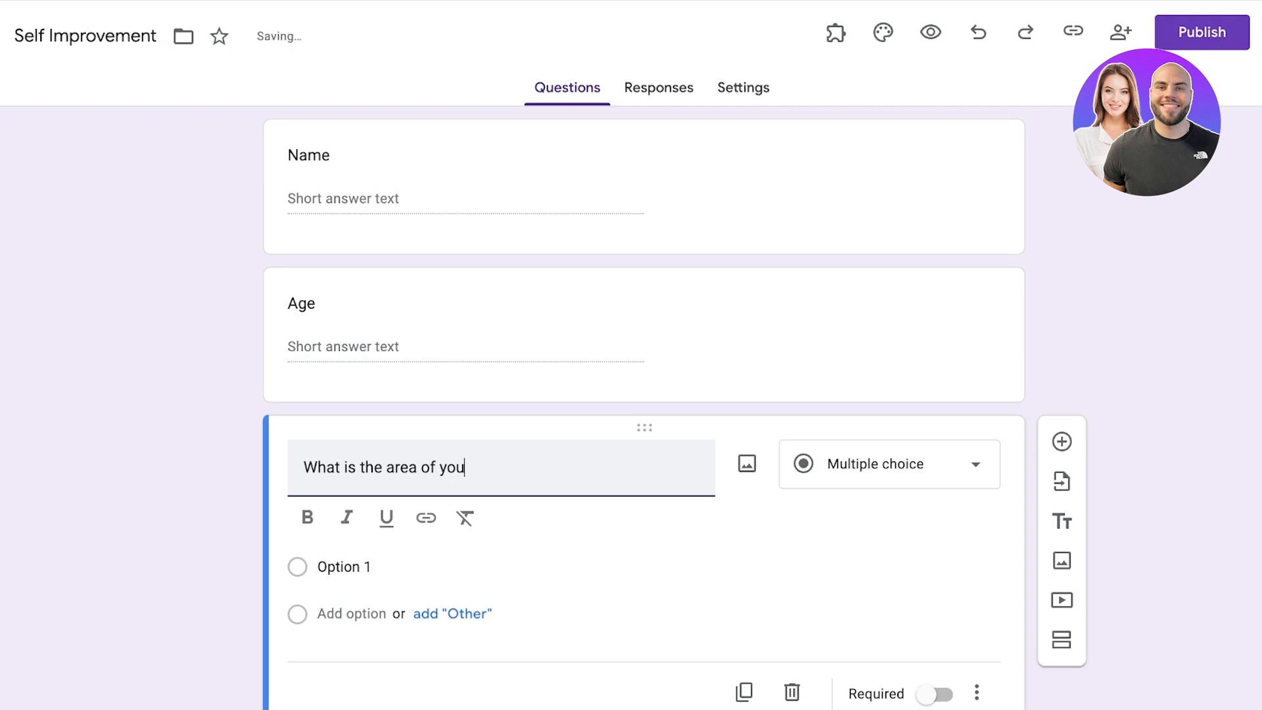
pyautogui.write('area ')
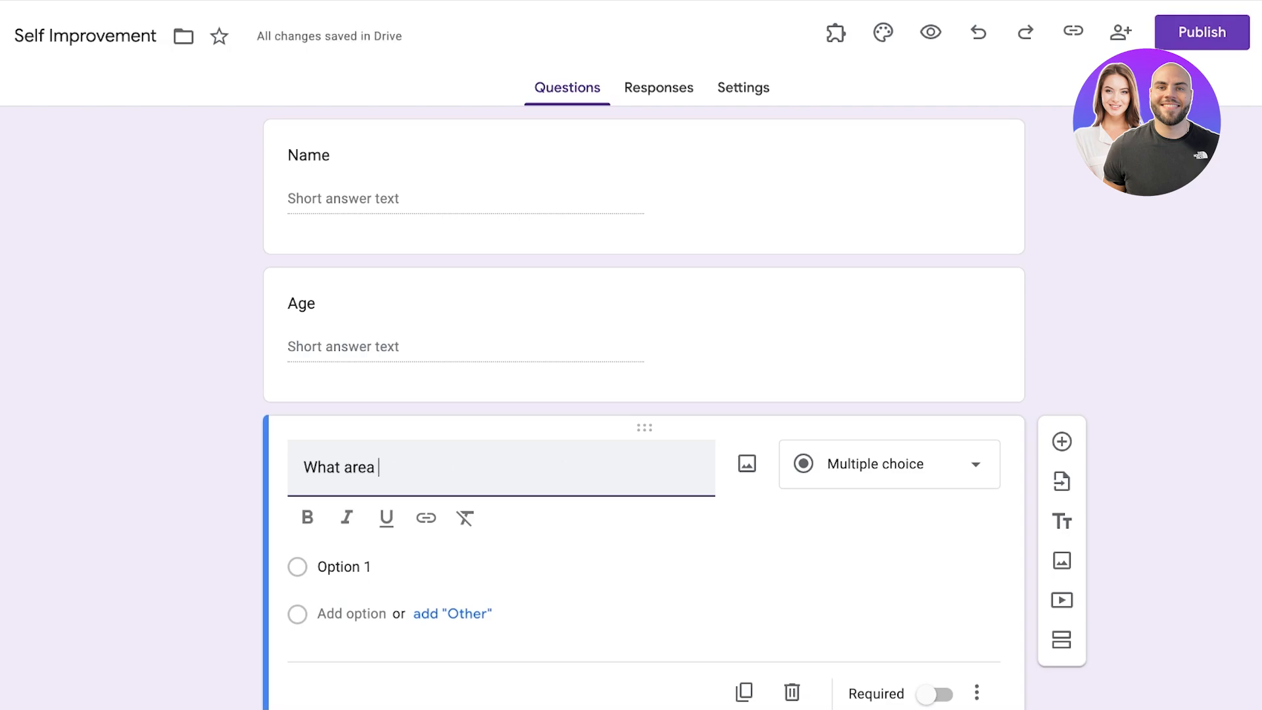
pyautogui.write('of life do you struggle with the most>')
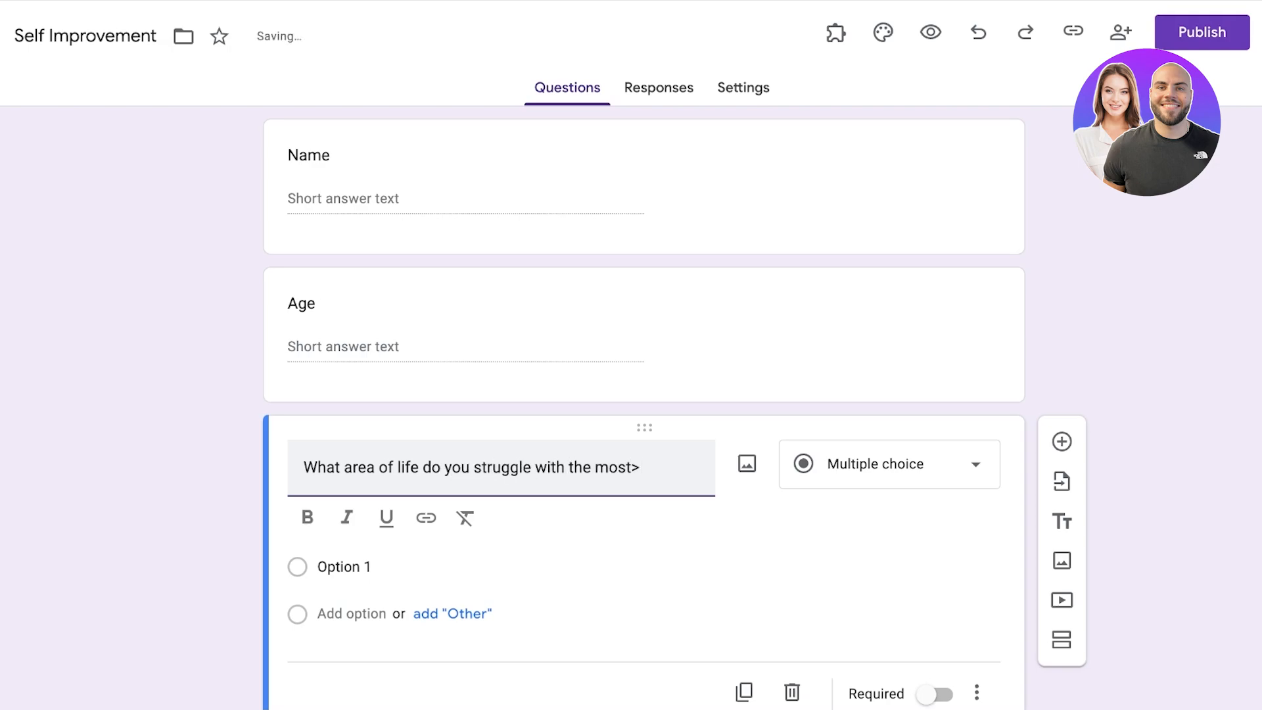
pyautogui.press('BackSpace')
pyautogui.write('?')
# Step: Set the first answer option of the life-struggle question to "Procrastination"
pyautogui.click(339, 567)
pyautogui.write('A')
pyautogui.press('BackSpace')
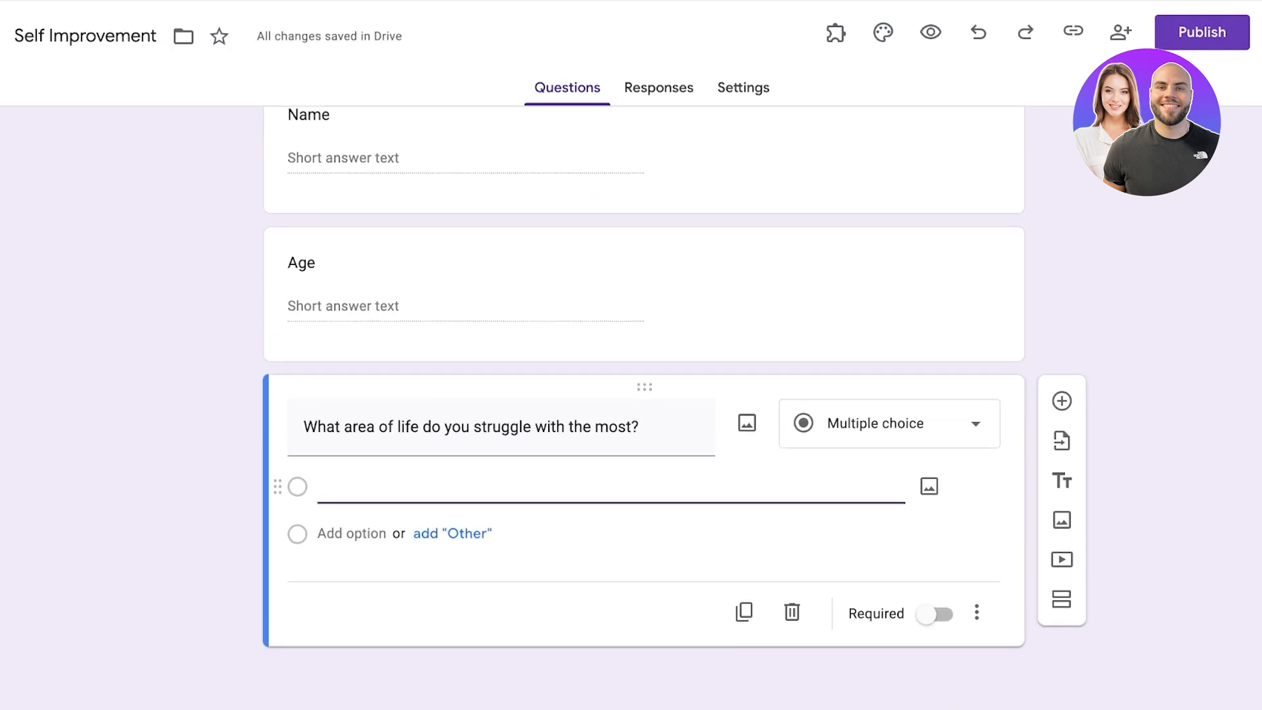
pyautogui.write('S')
pyautogui.press('BackSpace')
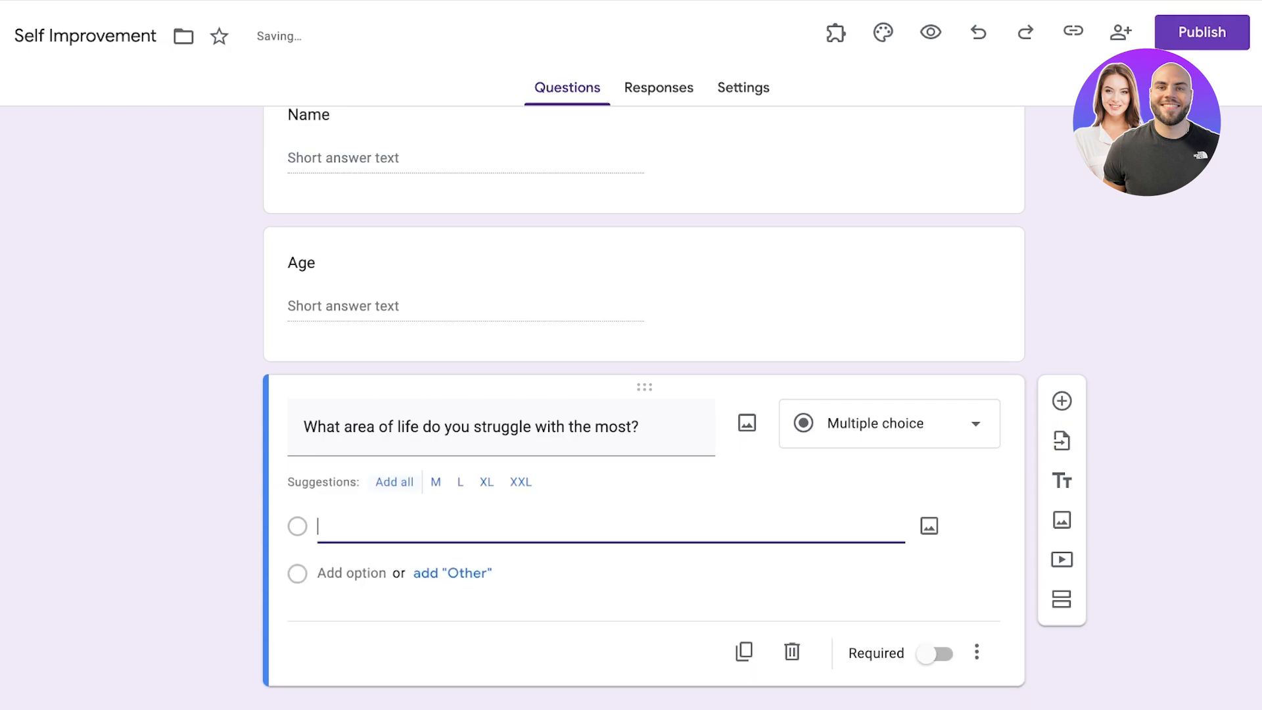
pyautogui.write('Se')
pyautogui.press('BackSpace')
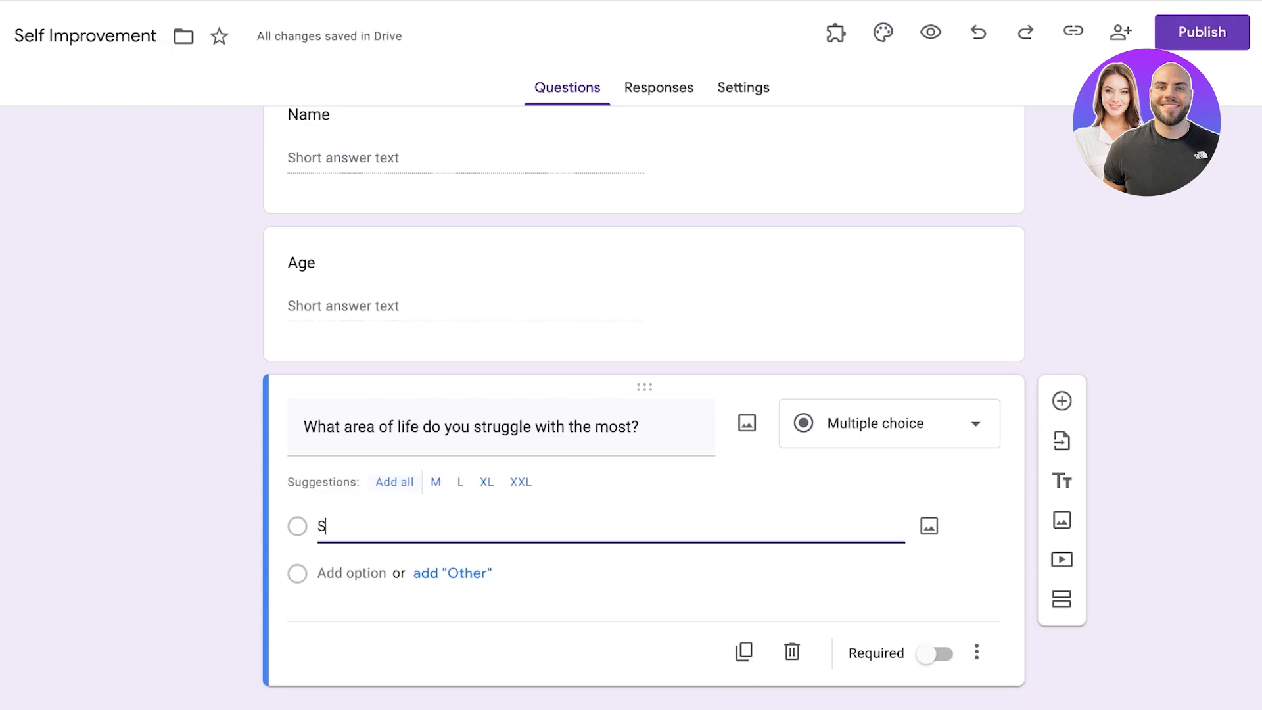
pyautogui.press('BackSpace')
pyautogui.write('Procrastination')
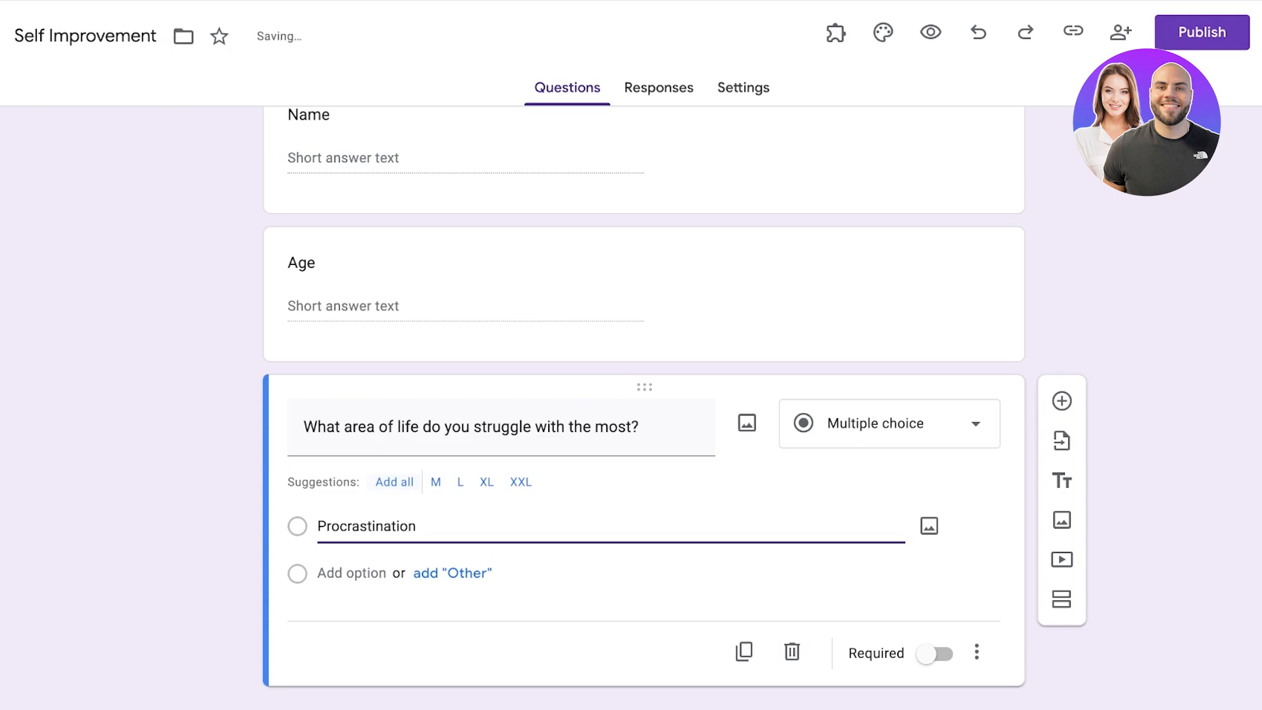
# Step: Add "Time Management" as the second answer option
pyautogui.press('Return')
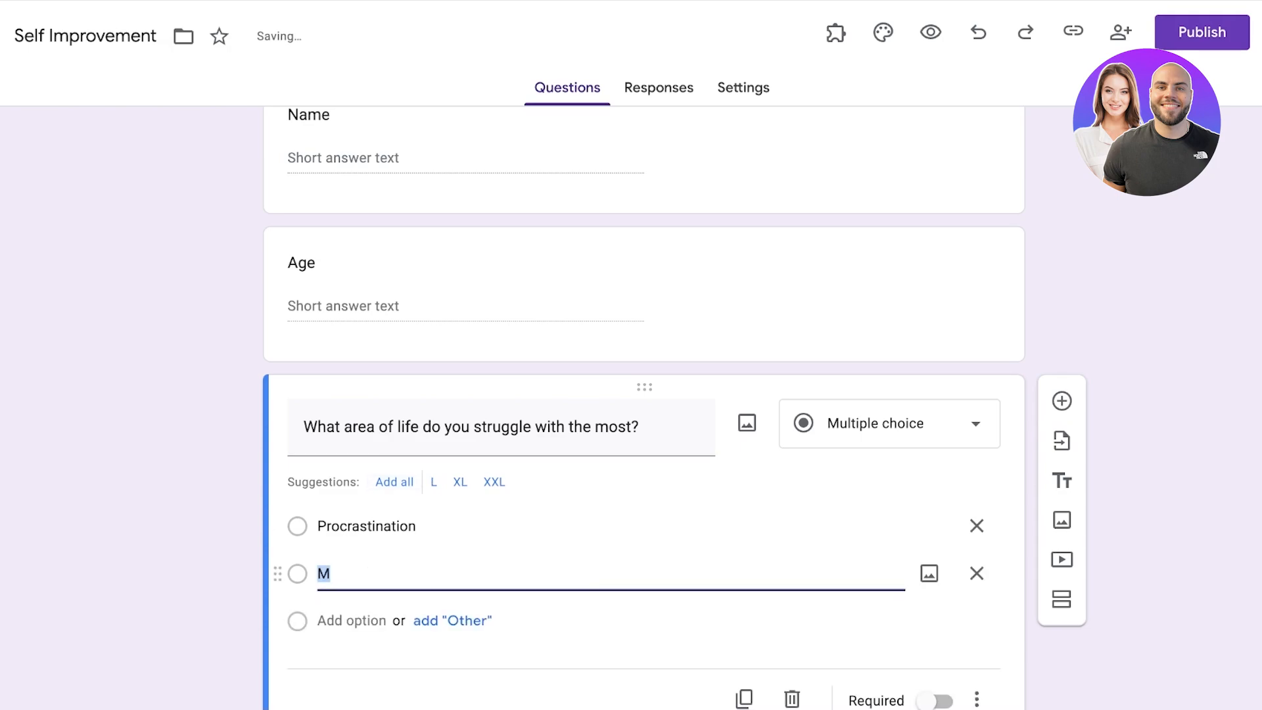
pyautogui.write('A')
pyautogui.press('BackSpace')
pyautogui.write('Time Management')
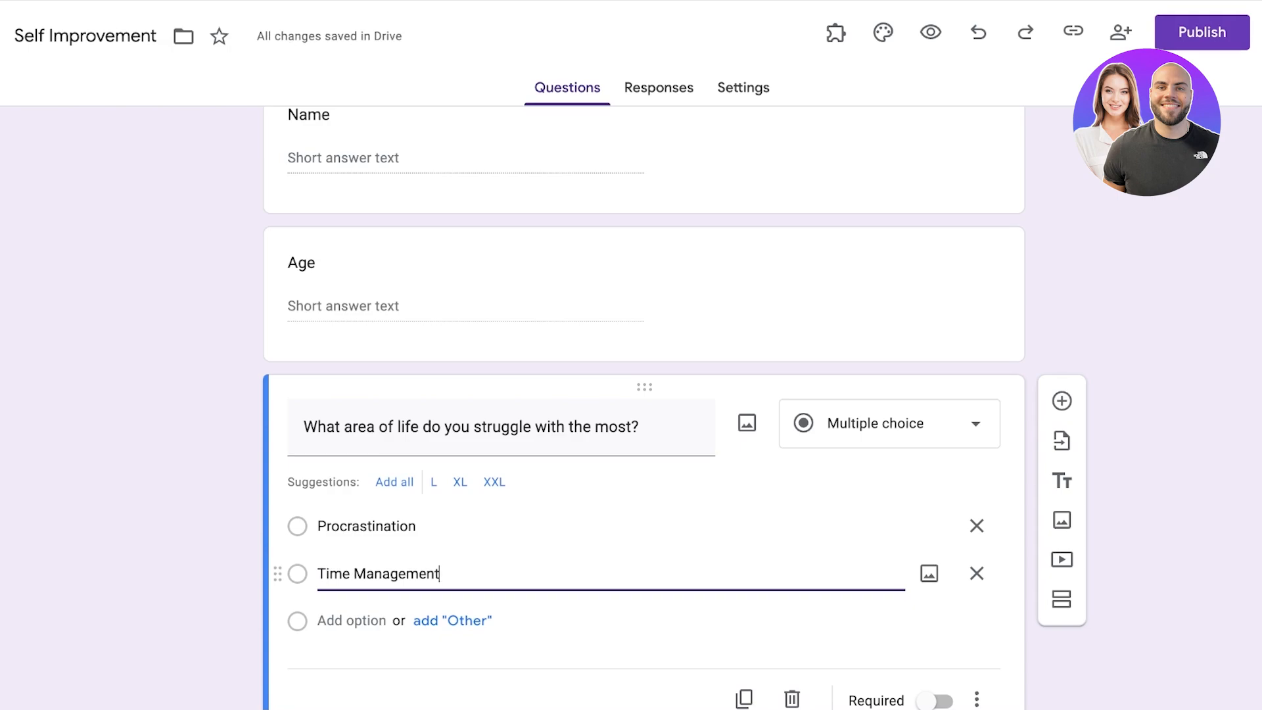
# Step: Add "Diet Management" as the third answer option
pyautogui.press('Return')
pyautogui.press('BackSpace')
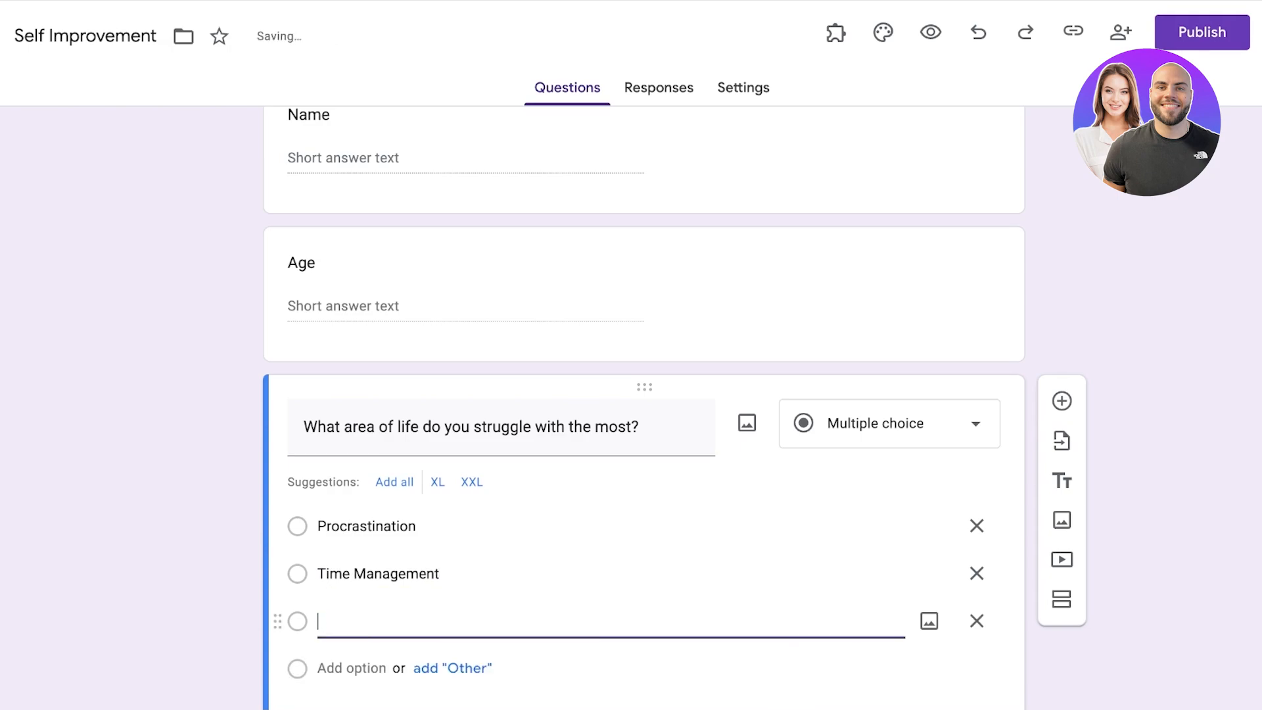
pyautogui.write('D')
pyautogui.press('BackSpace')
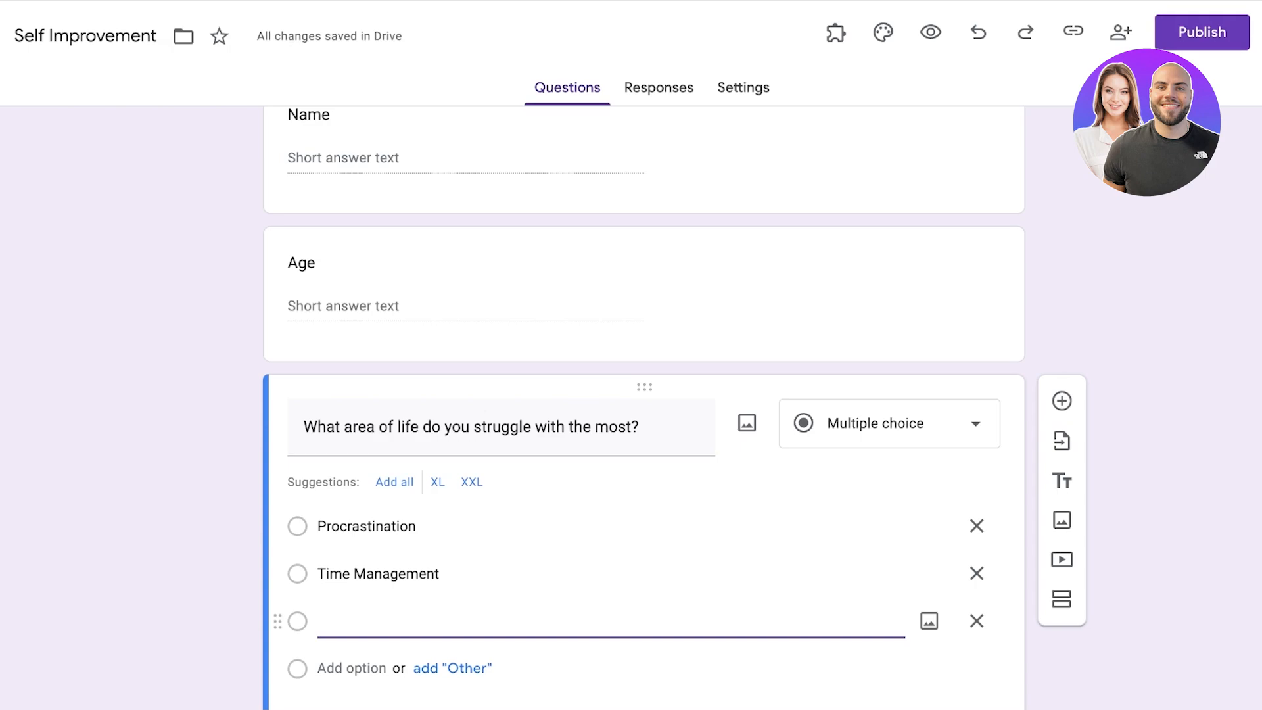
pyautogui.write('Food Man')
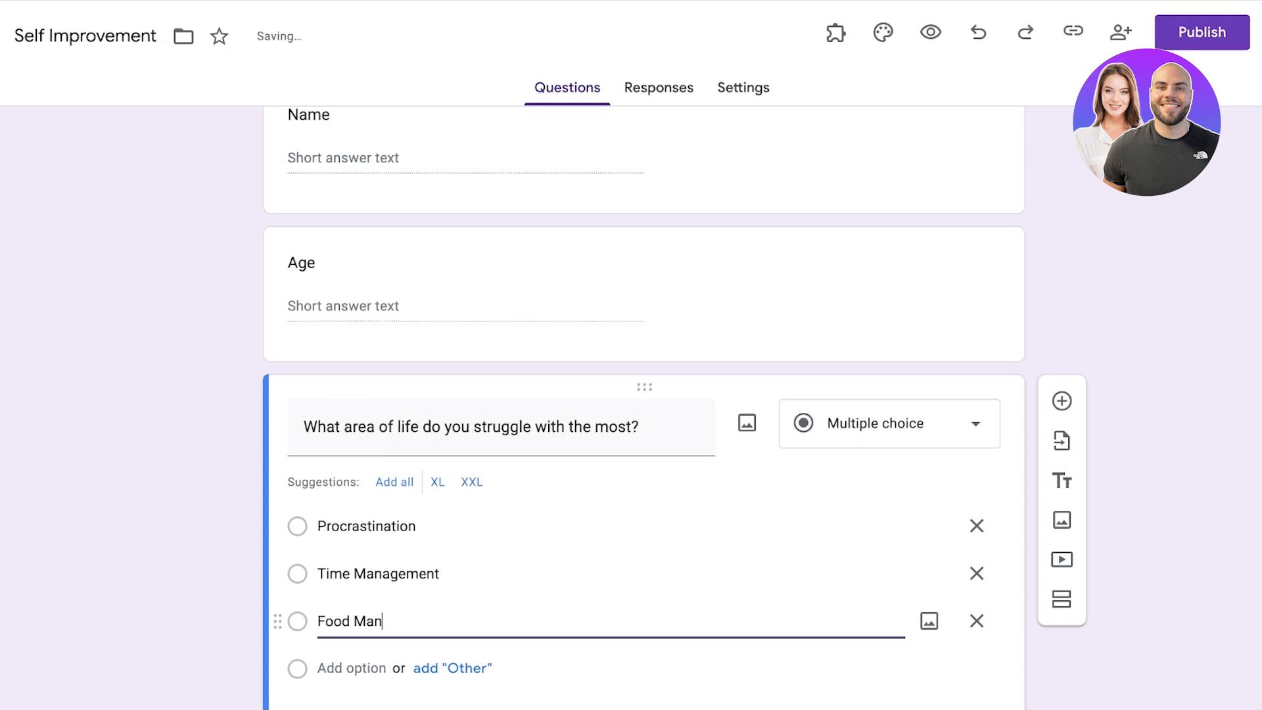
pyautogui.press('BackSpace')
pyautogui.press('BackSpace')
pyautogui.press('BackSpace')
pyautogui.press('BackSpace')
pyautogui.press('BackSpace')
pyautogui.press('BackSpace')
pyautogui.press('BackSpace')
pyautogui.press('BackSpace')
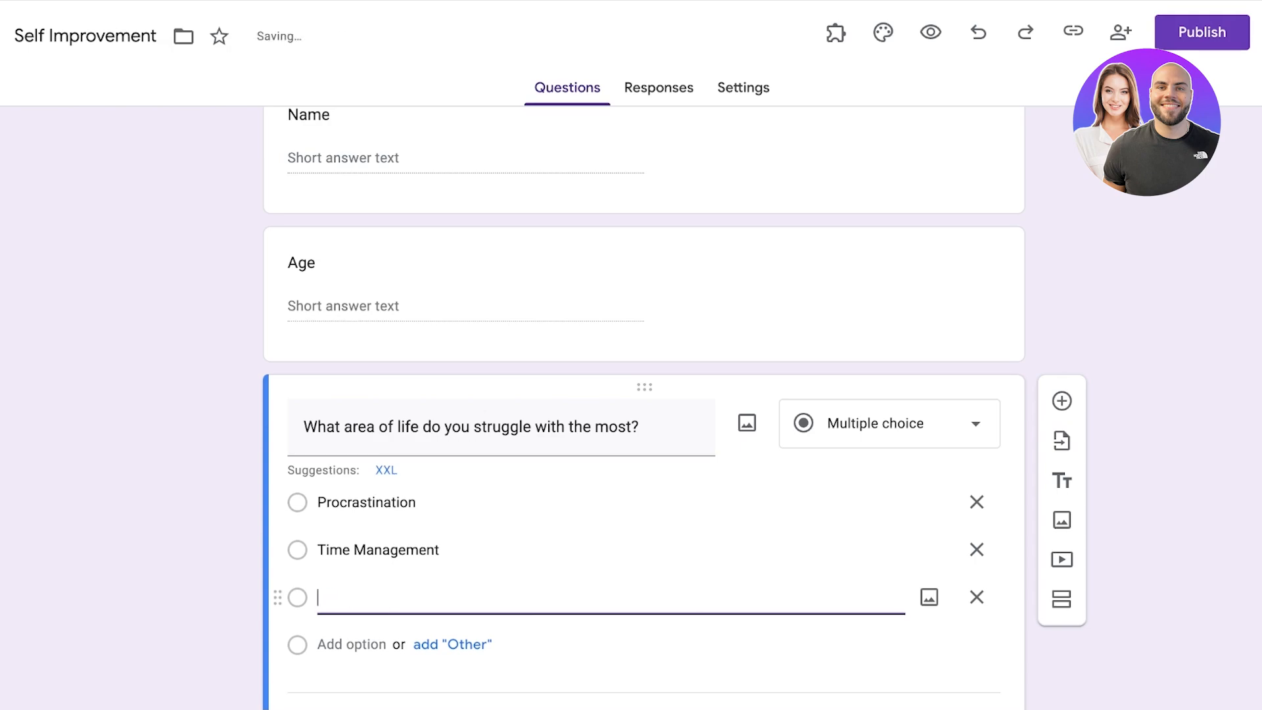
pyautogui.write('Diet Management')
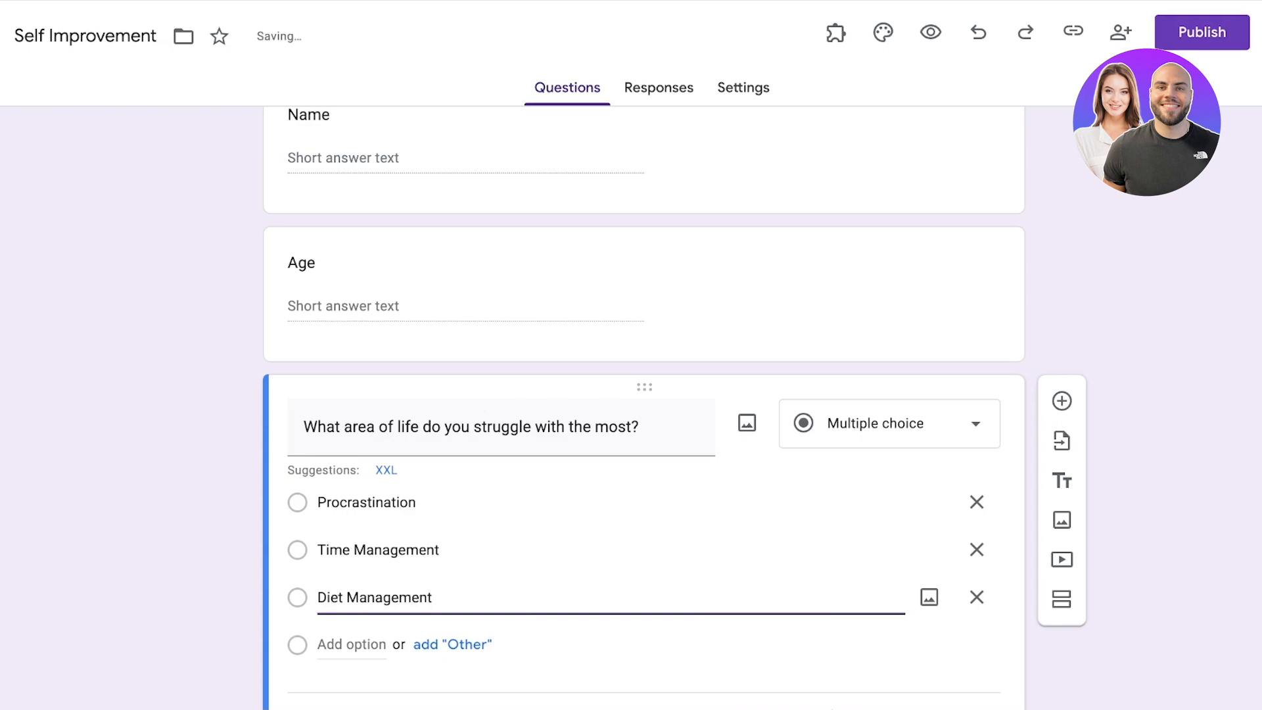
# Step: Add three new sections to the form after the life-struggle question
pyautogui.scroll(-2, 644, 408)
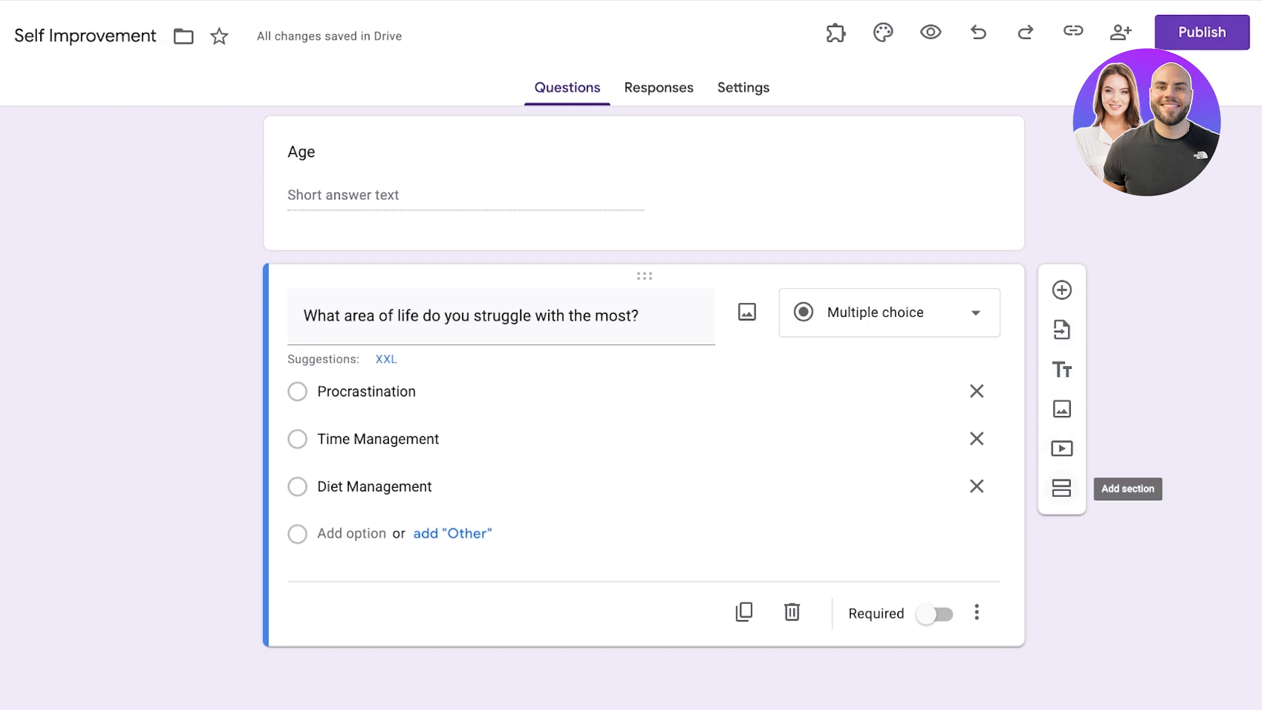
pyautogui.click(1061, 488)
pyautogui.click(1062, 370)
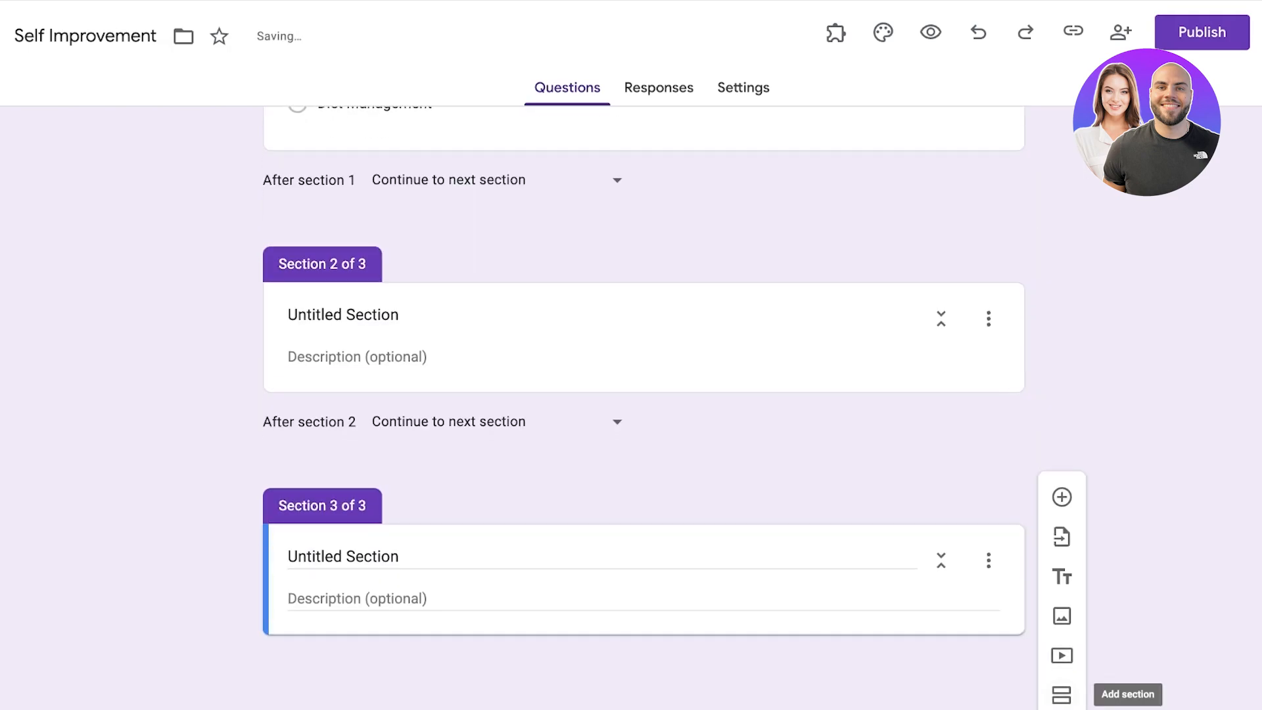
pyautogui.click(1062, 691)
# Step: Title section 2 of the form "Procrastination"
pyautogui.scroll(7, 643, 408)
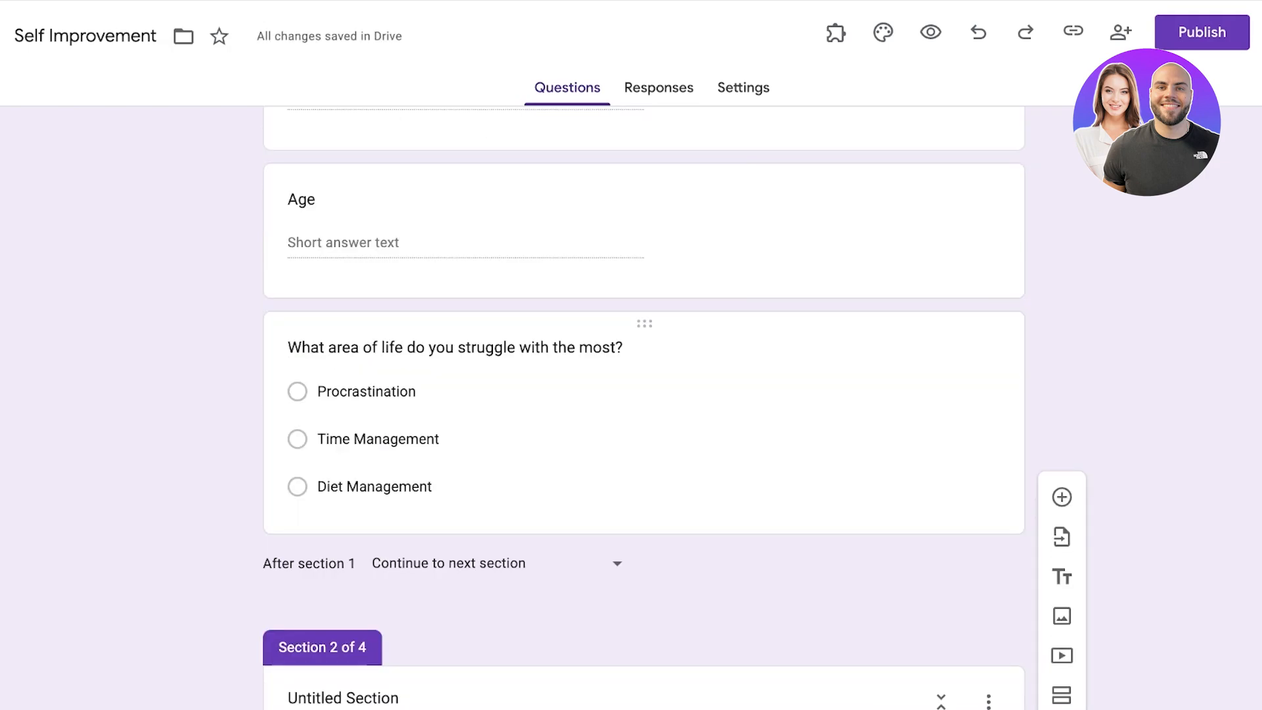
pyautogui.scroll(-3, 643, 408)
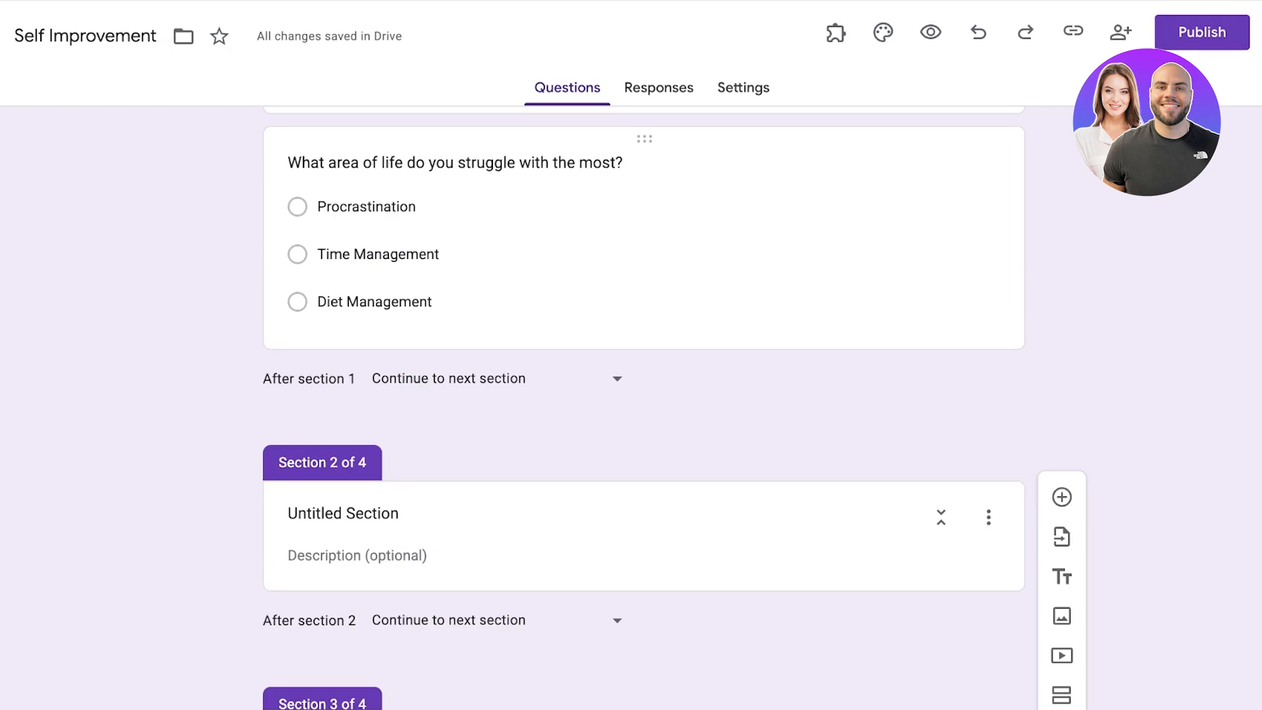
pyautogui.click(390, 514)
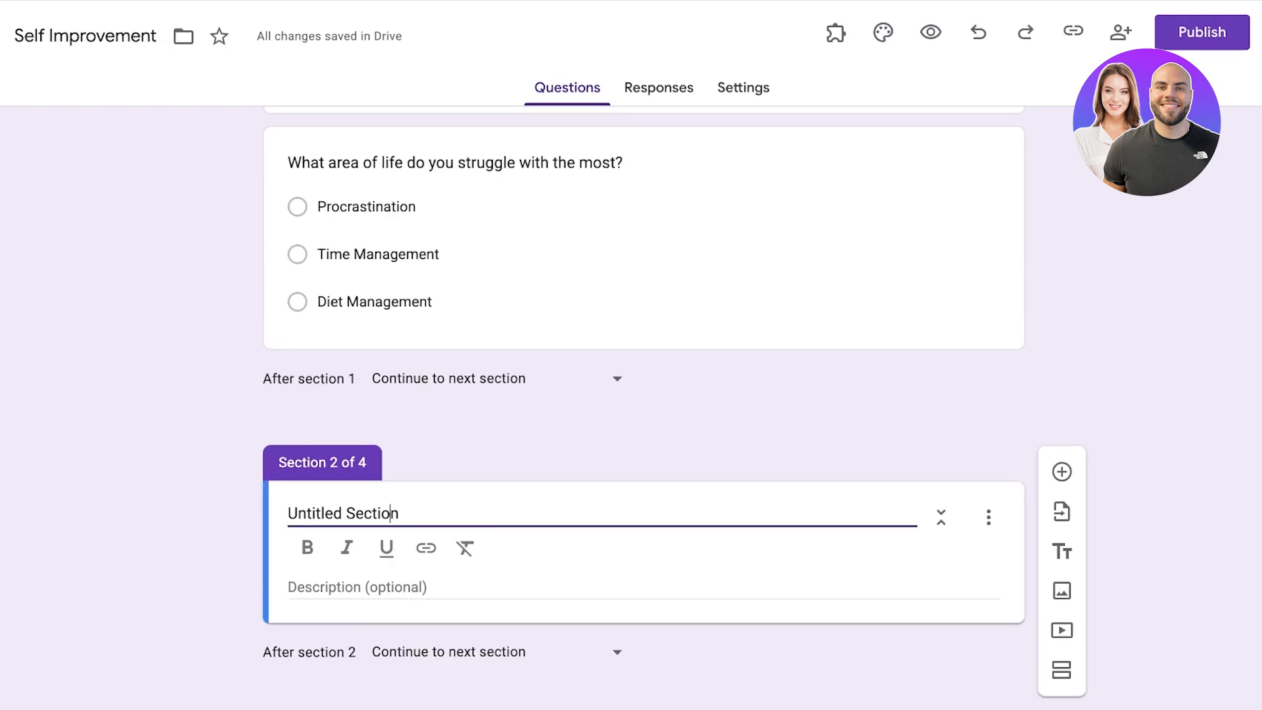
pyautogui.hotkey('ctrl', 'a')
pyautogui.write('Pro')
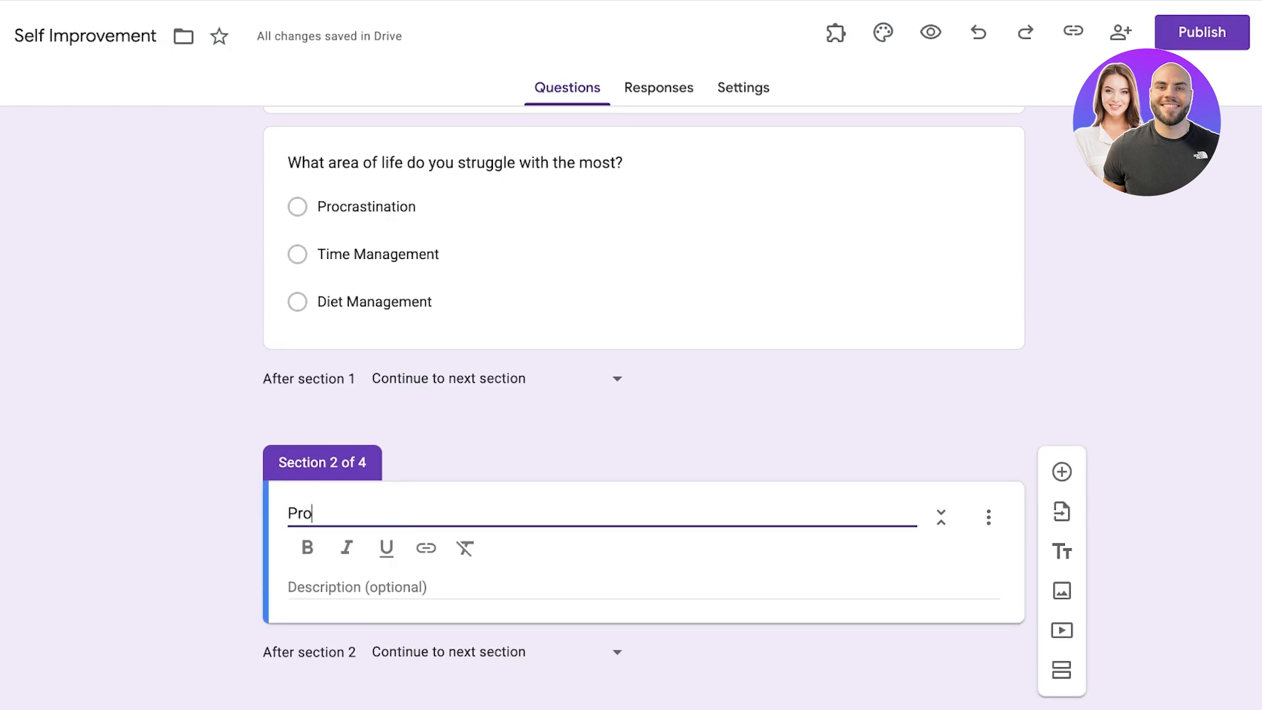
pyautogui.write('crastination')
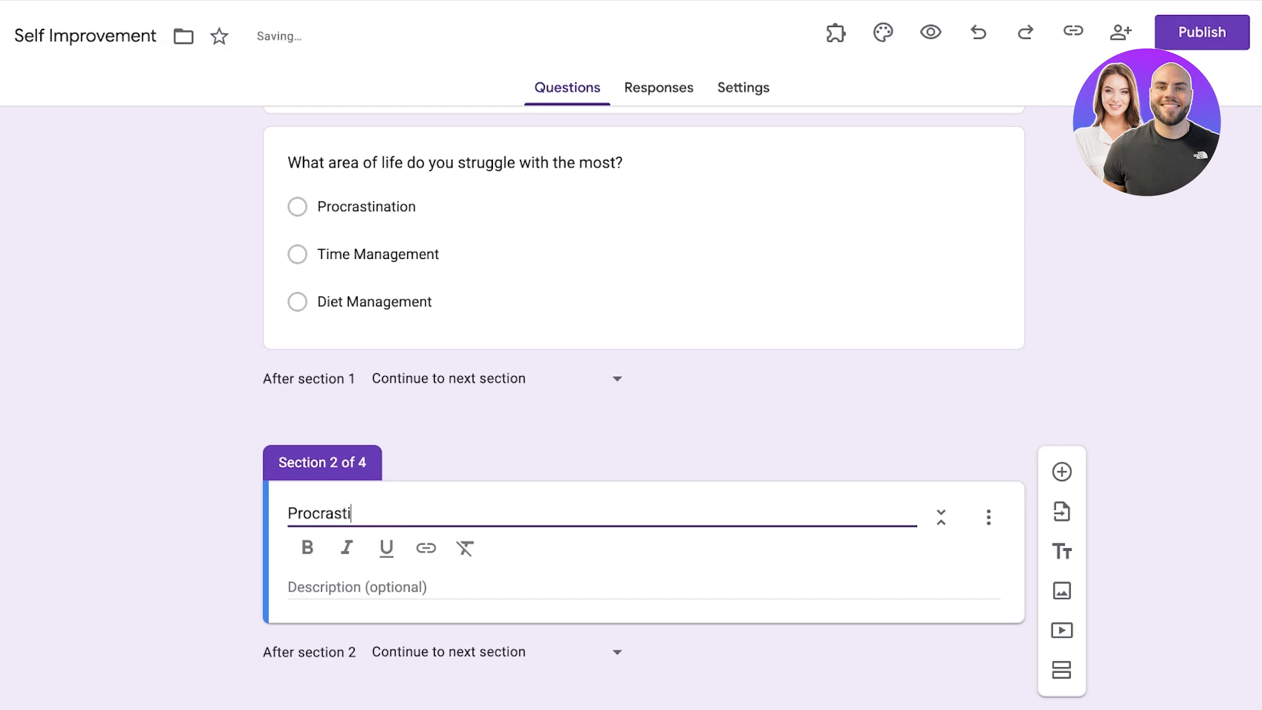
# Step: Title section 3 of the form "Time"
pyautogui.scroll(-2, 643, 408)
pyautogui.click(392, 639)
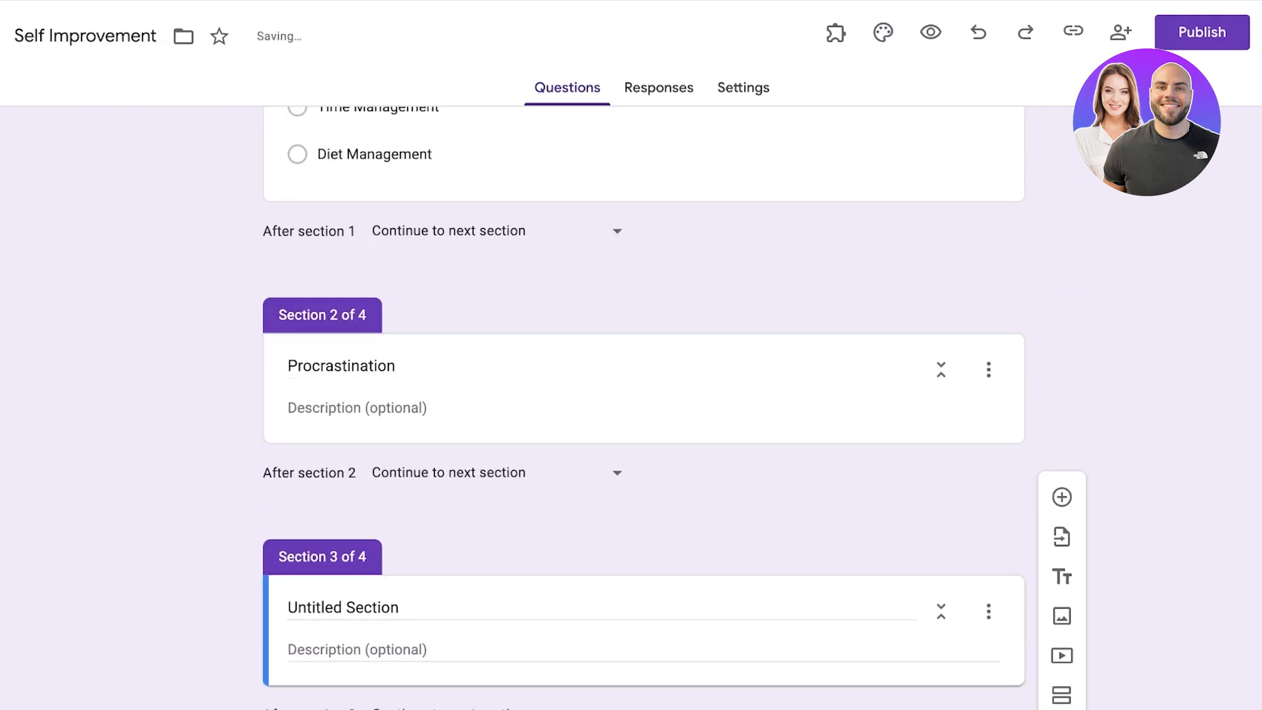
pyautogui.click(392, 607)
pyautogui.hotkey('ctrl', 'a')
pyautogui.write('Time')
# Step: Title section 4 of the form "Diet"
pyautogui.scroll(-5, 643, 408)
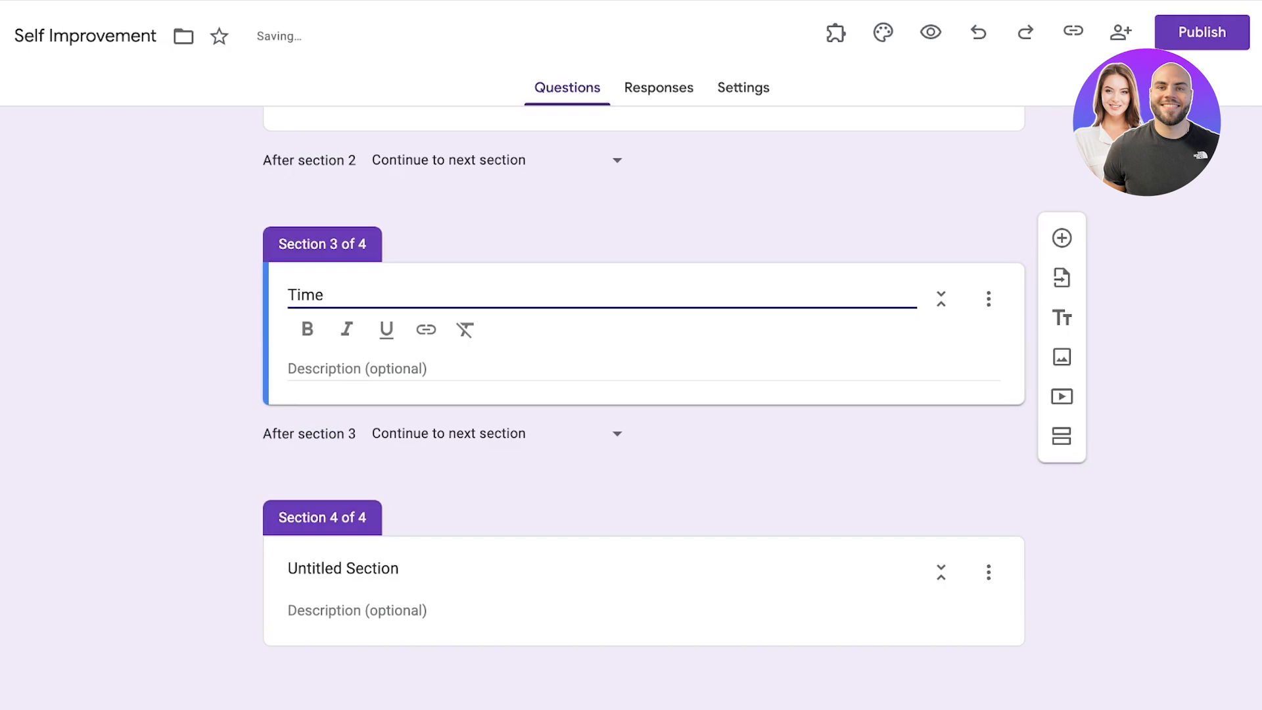
pyautogui.click(375, 569)
pyautogui.doubleClick(374, 568)
pyautogui.hotkey('ctrl', 'a')
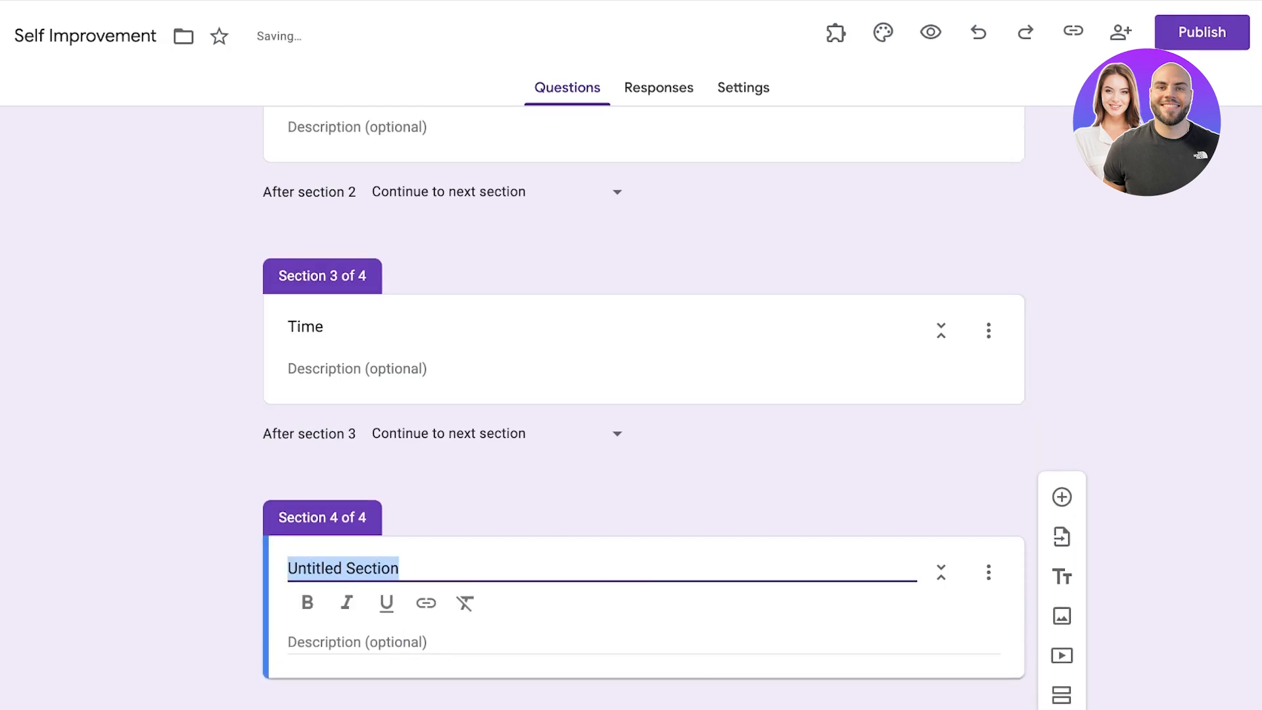
pyautogui.write('Diet')
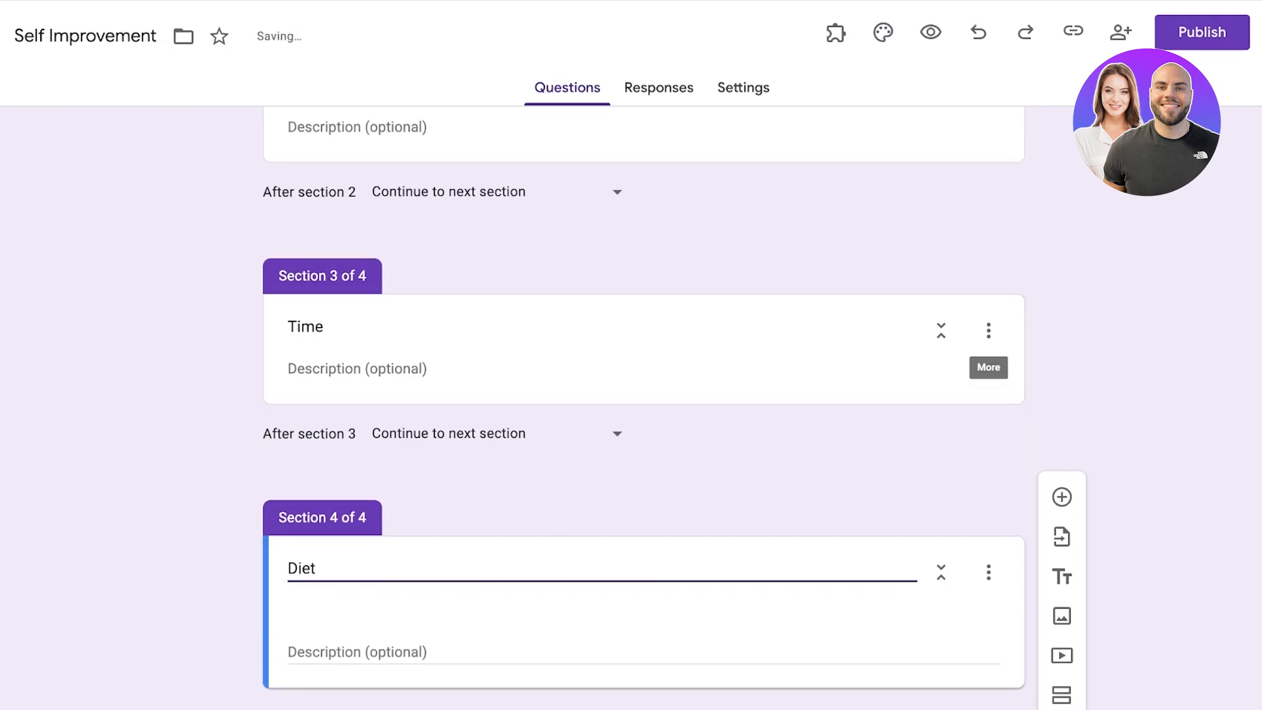
pyautogui.scroll(8, 989, 335)
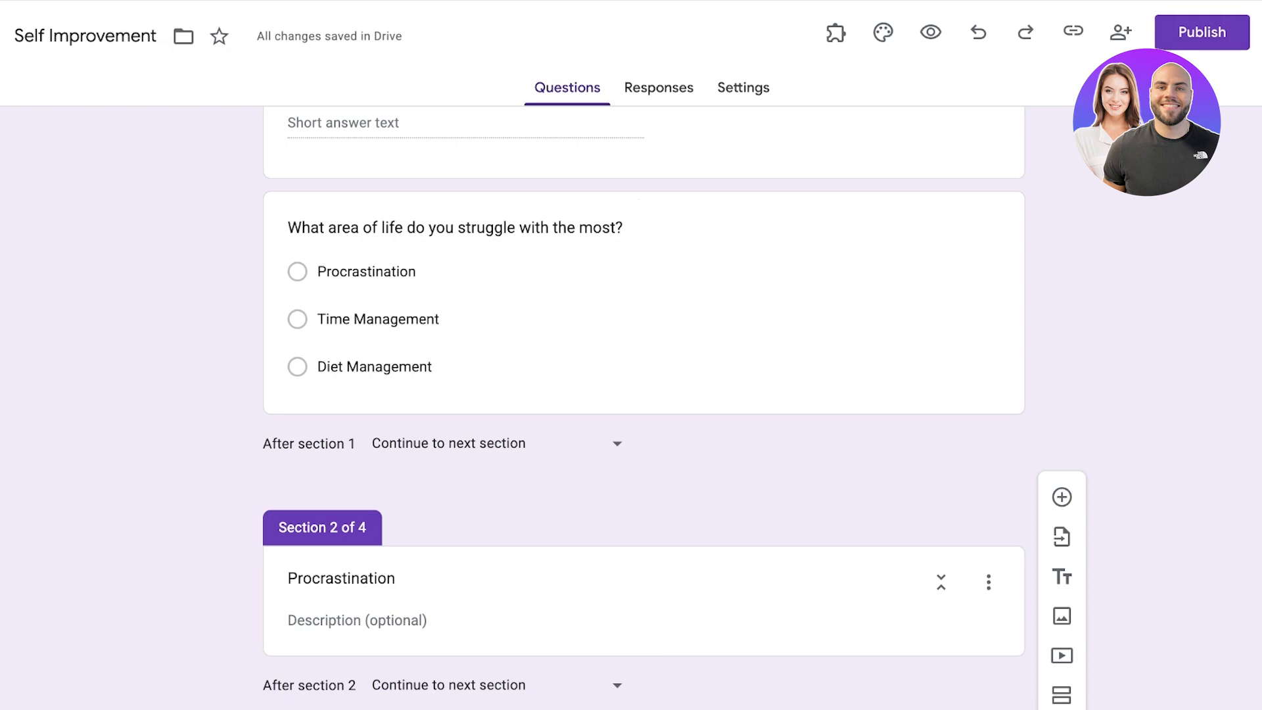
pyautogui.click(497, 444)
pyautogui.press('Escape')
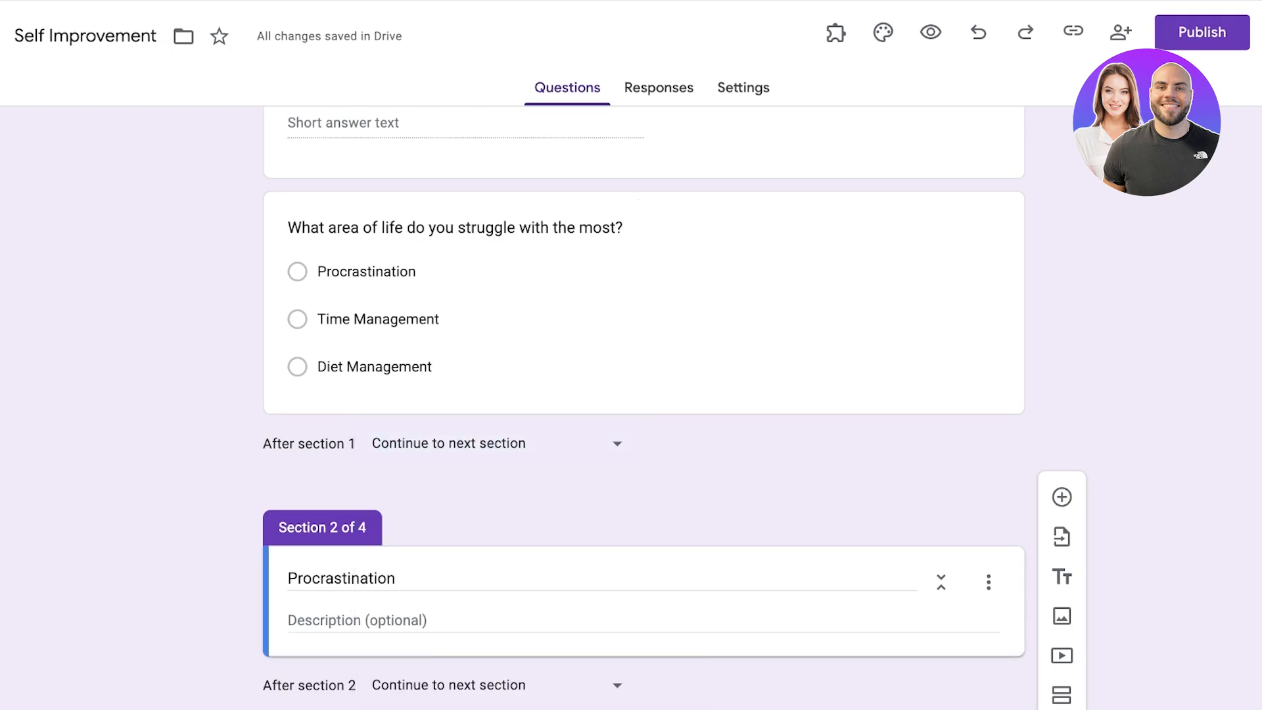
pyautogui.click(497, 443)
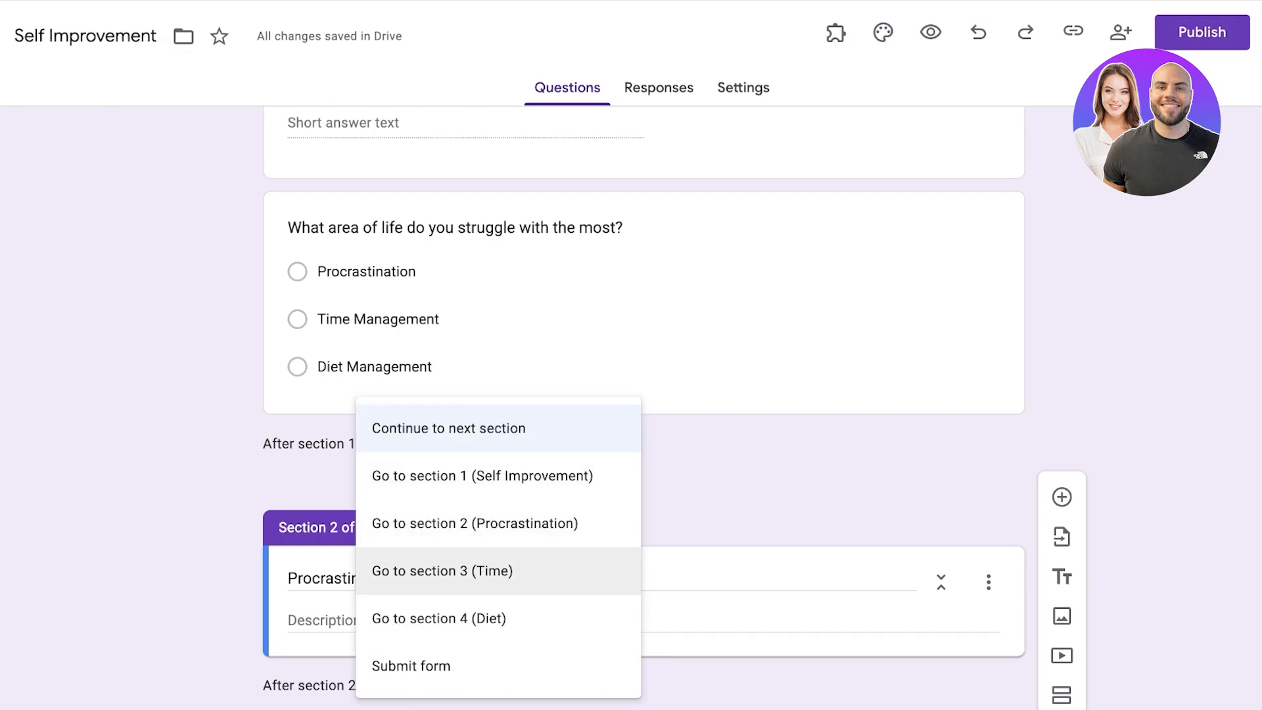
pyautogui.click(783, 474)
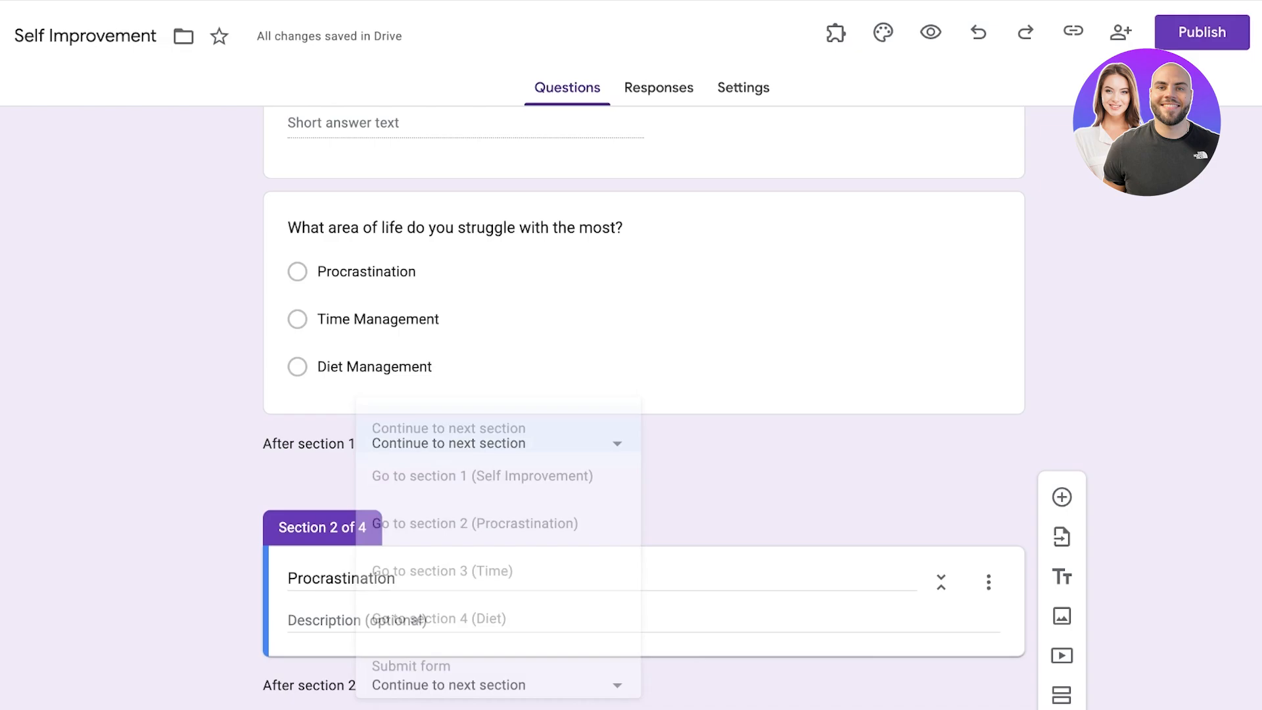
# Step: Turn on "Go to section based on answer" for the life-struggle multiple-choice question
pyautogui.click(977, 367)
pyautogui.click(977, 540)
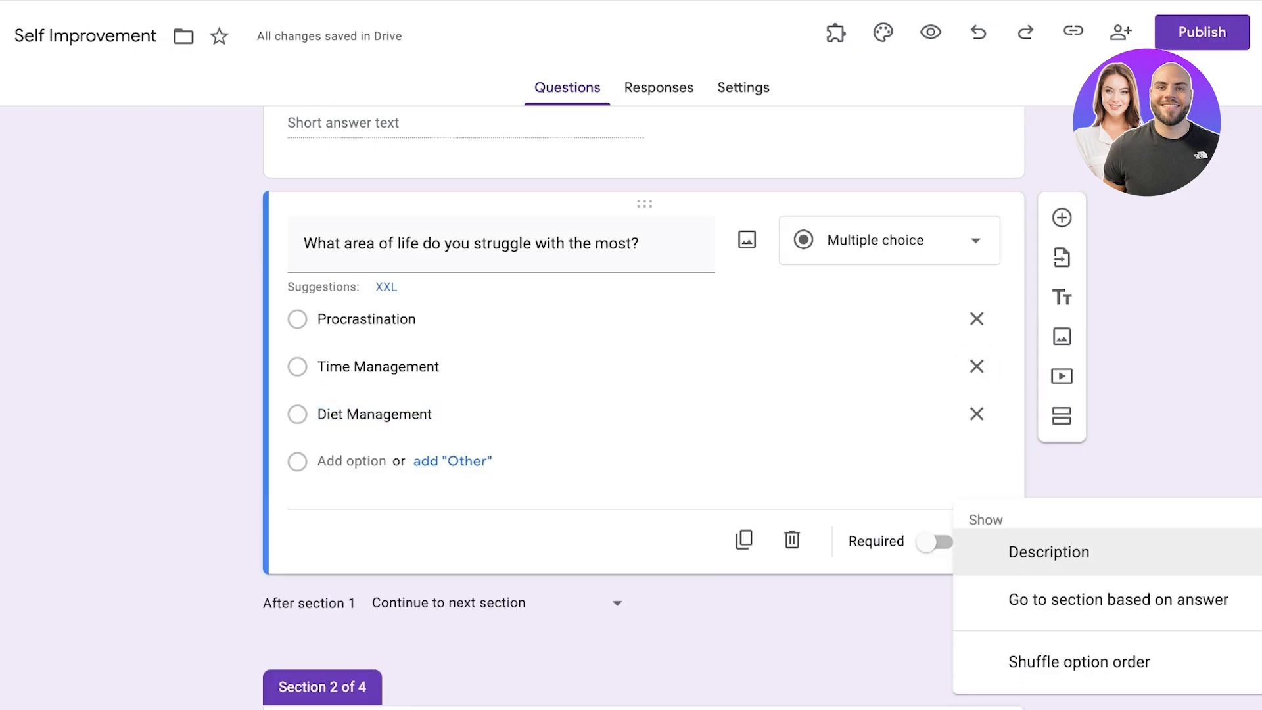
pyautogui.press('Escape')
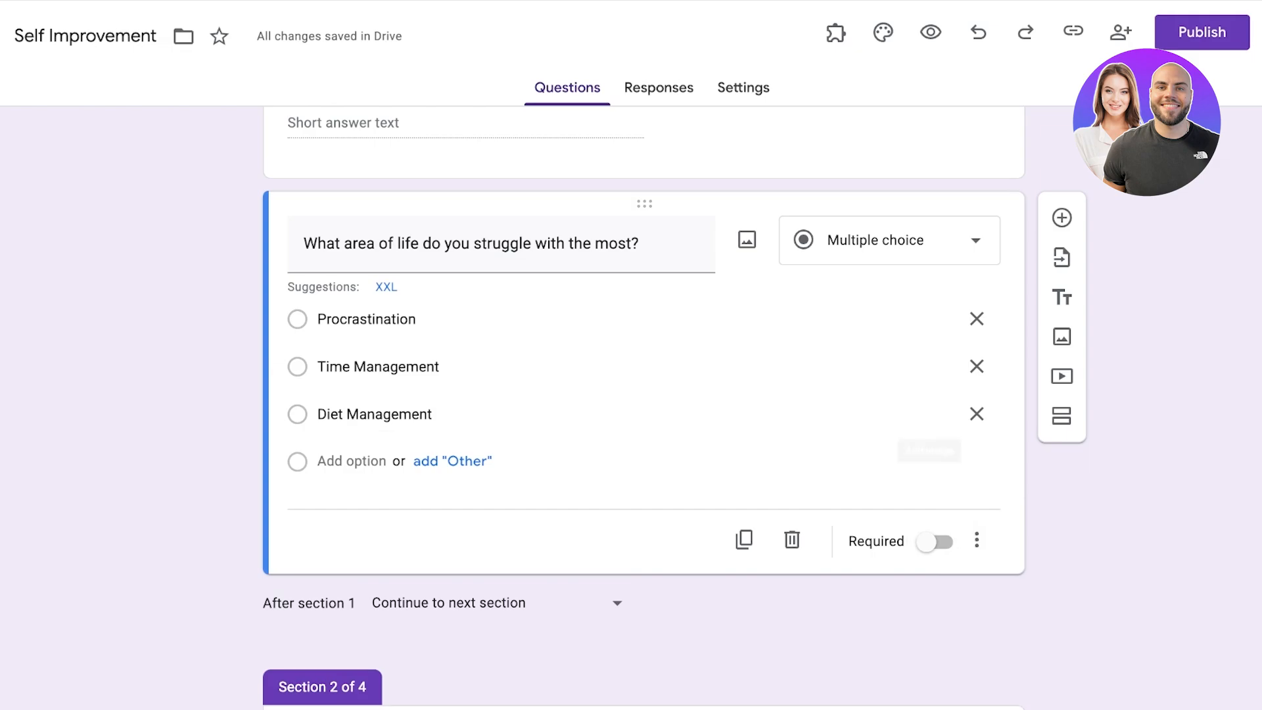
pyautogui.scroll(-10, 645, 407)
pyautogui.scroll(7, 644, 408)
pyautogui.scroll(-6, 645, 408)
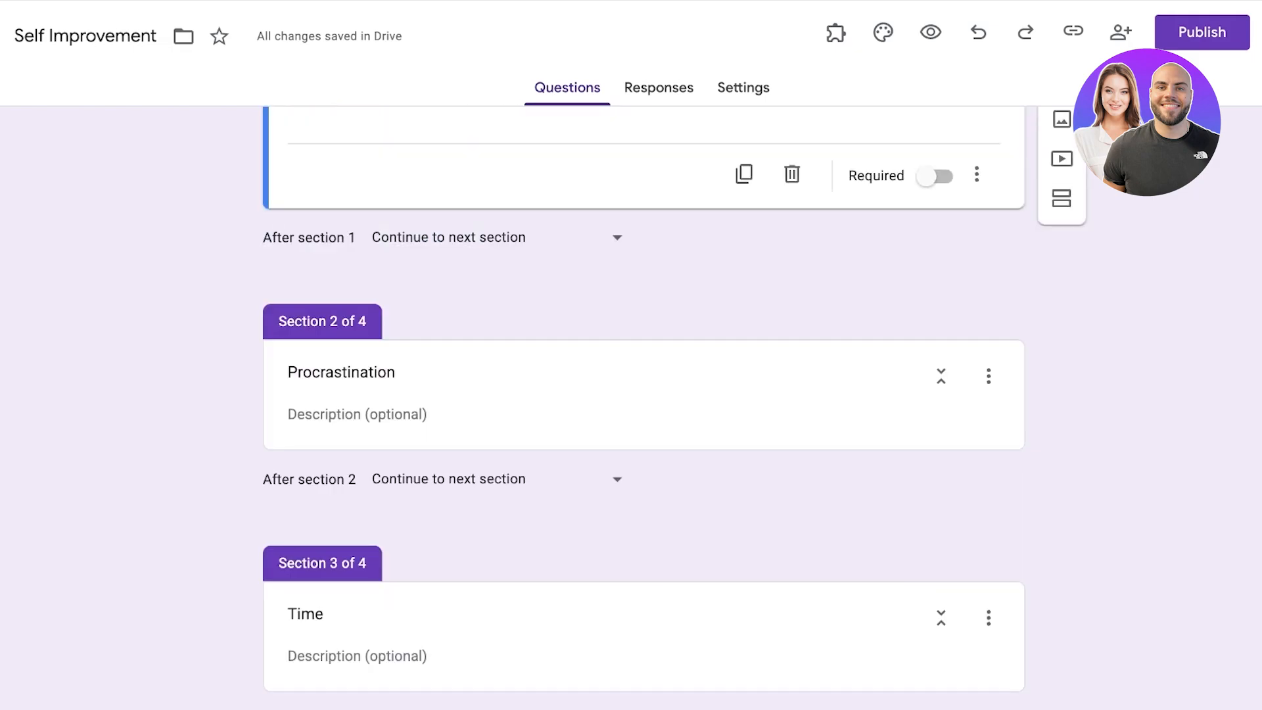
pyautogui.scroll(9, 645, 407)
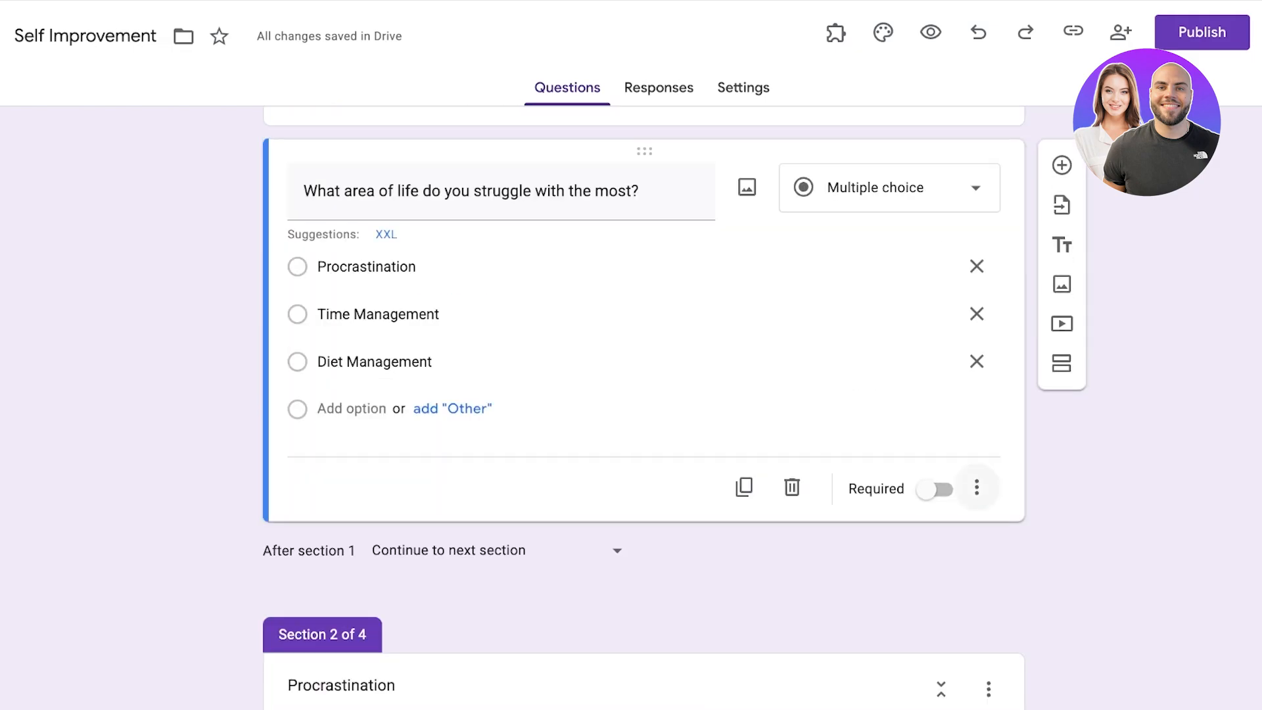
pyautogui.click(977, 487)
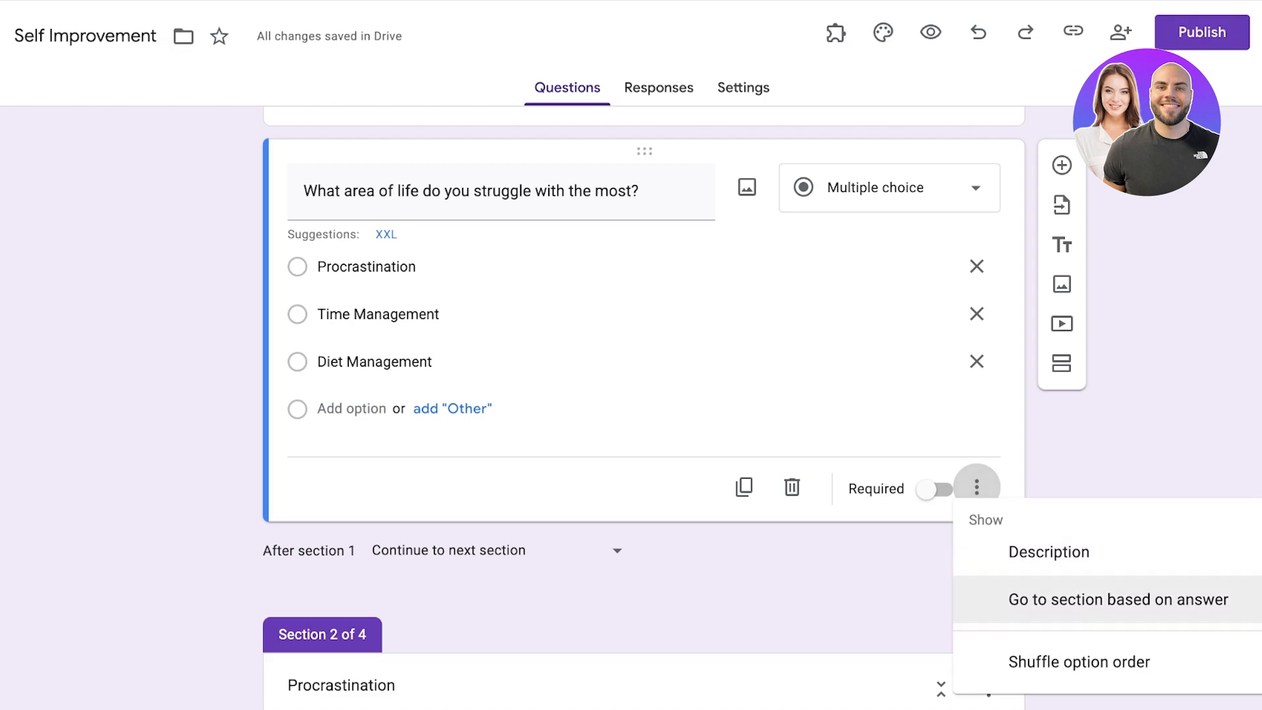
pyautogui.click(1118, 599)
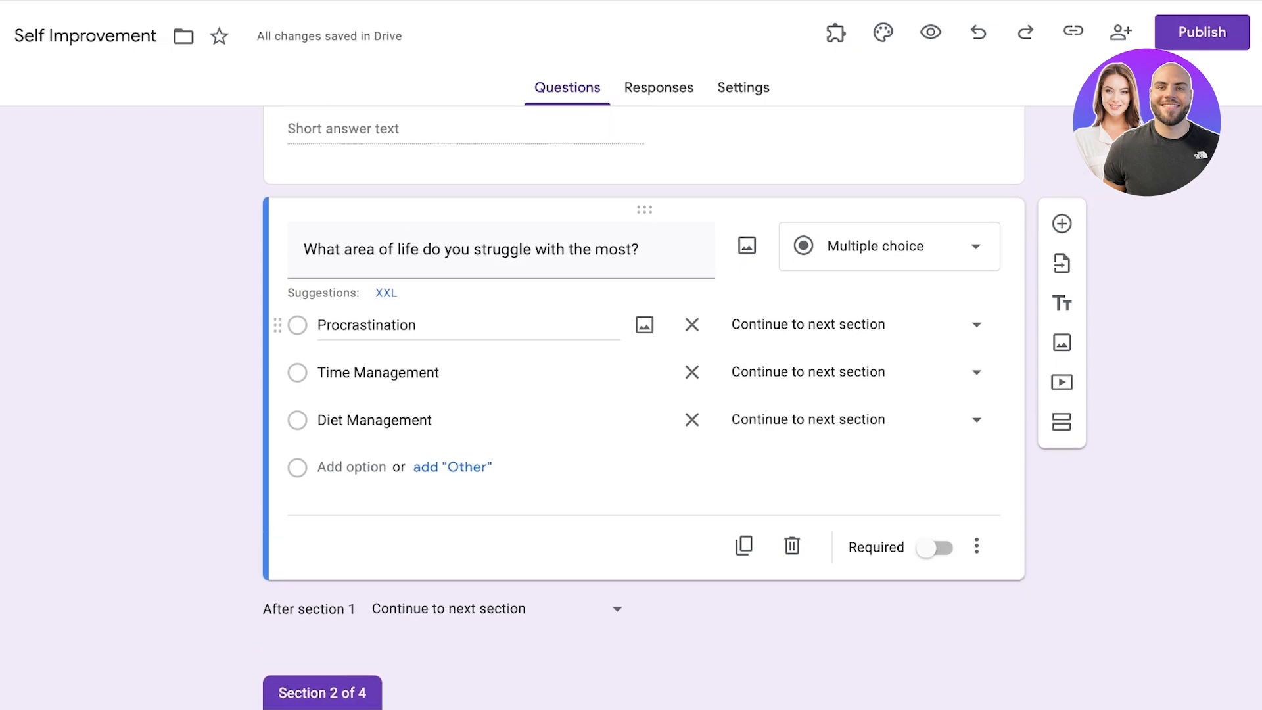
# Step: Route the "Procrastination" answer to section 2 (Procrastination)
pyautogui.scroll(-2, 854, 392)
pyautogui.scroll(3, 855, 393)
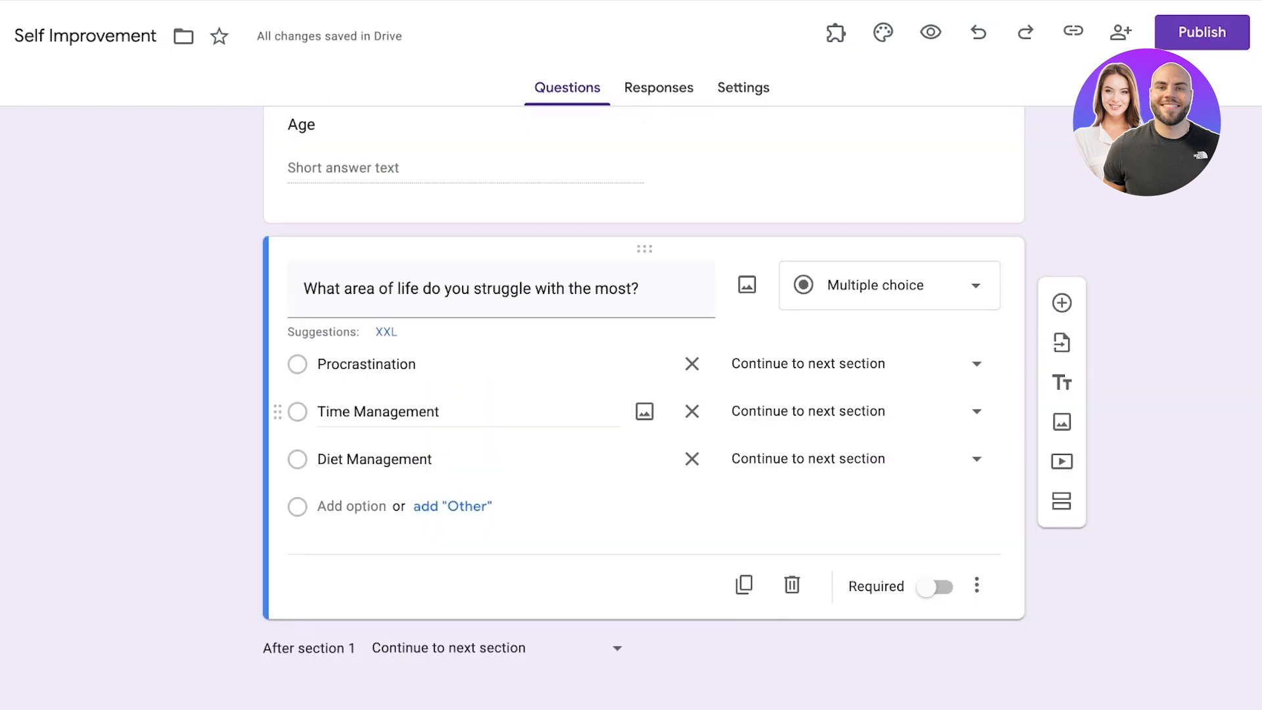
pyautogui.click(857, 403)
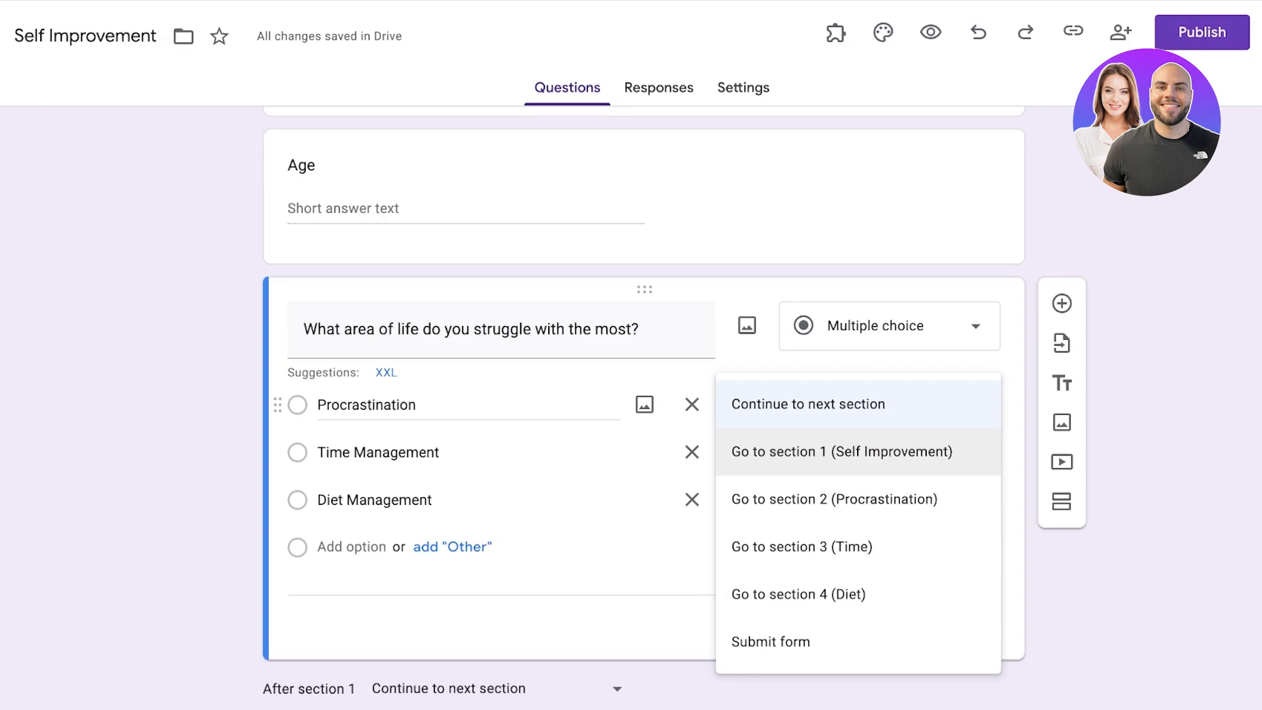
pyautogui.click(834, 499)
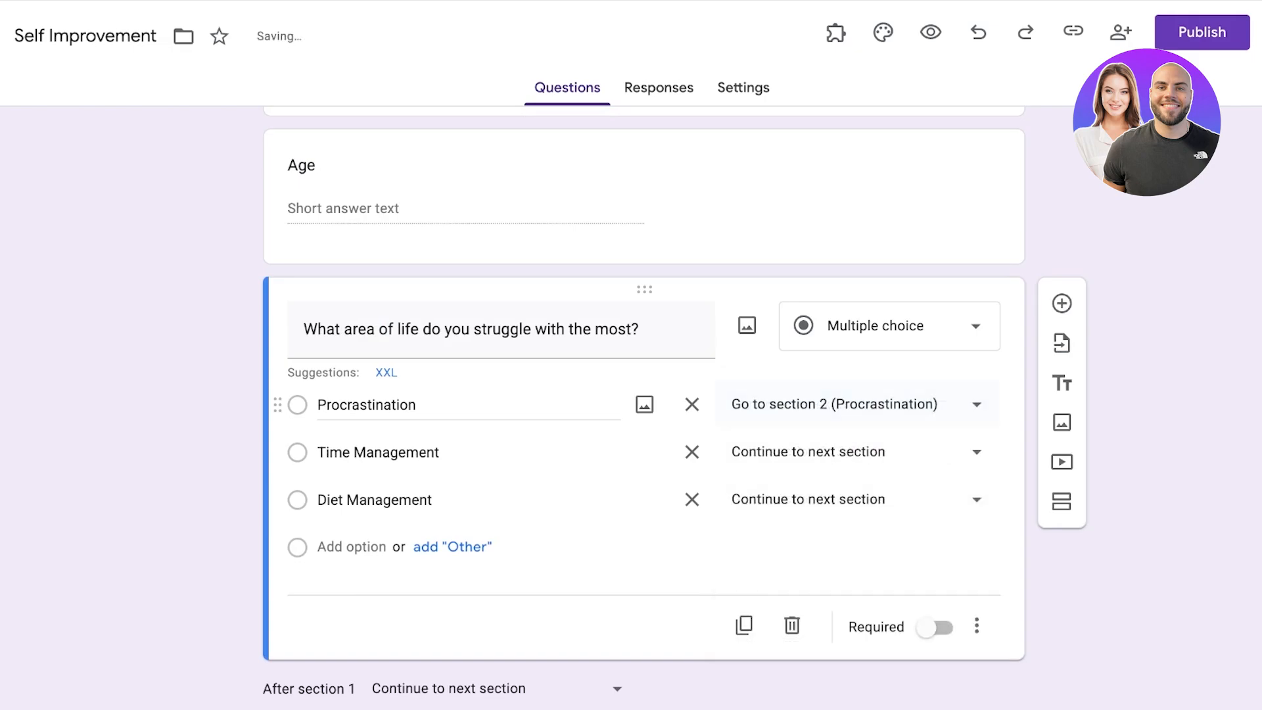
# Step: Route the "Time Management" answer to section 3 (Time) and the "Diet Management" answer to section 4 (Diet)
pyautogui.click(855, 451)
pyautogui.click(802, 569)
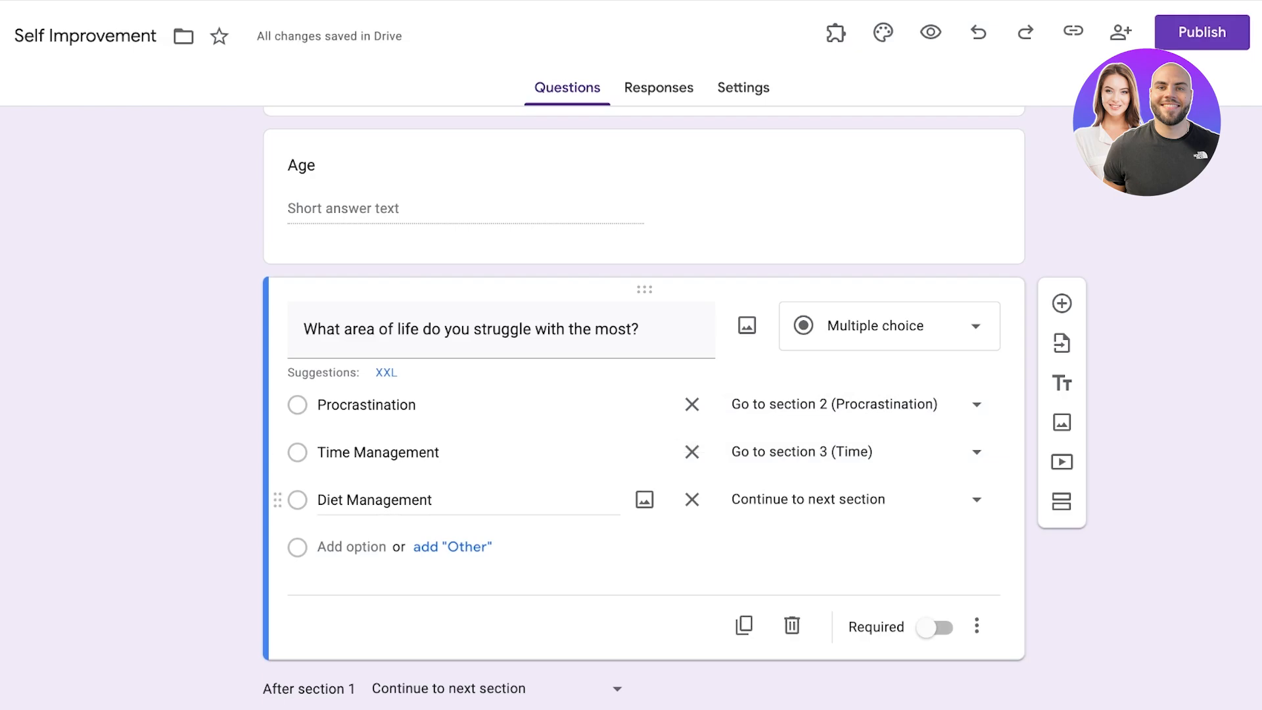
pyautogui.click(809, 500)
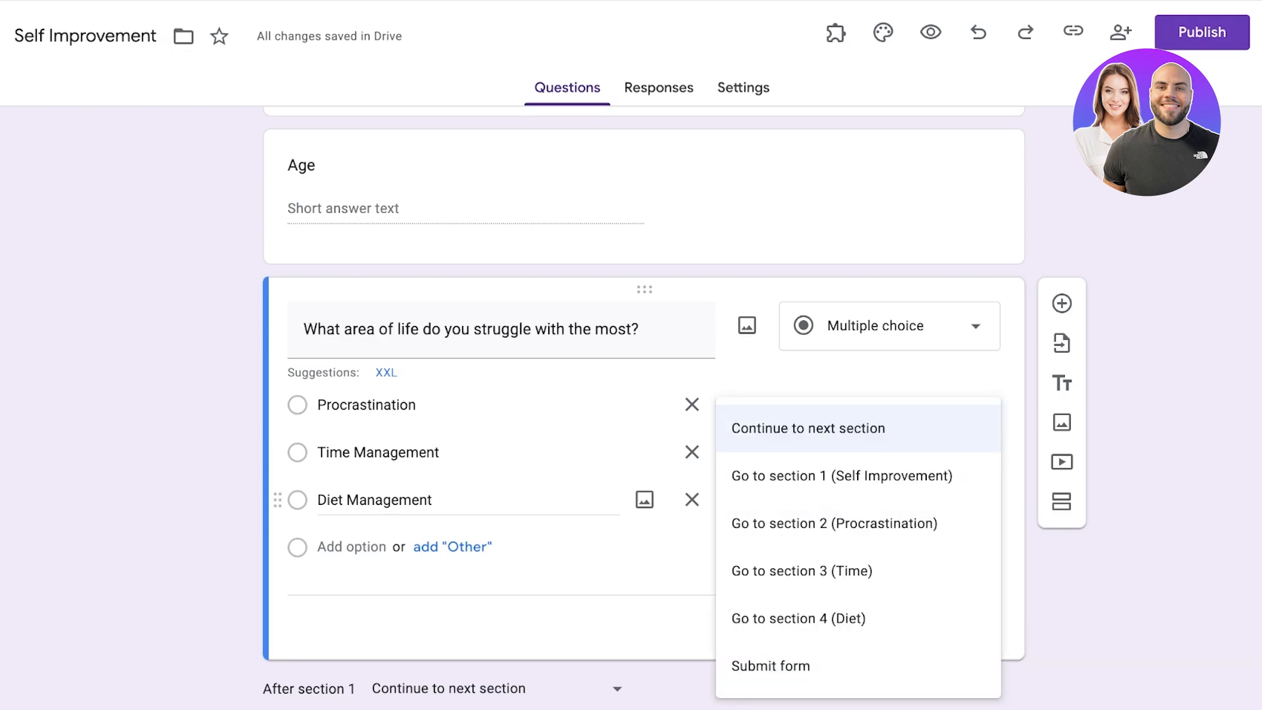
pyautogui.click(796, 614)
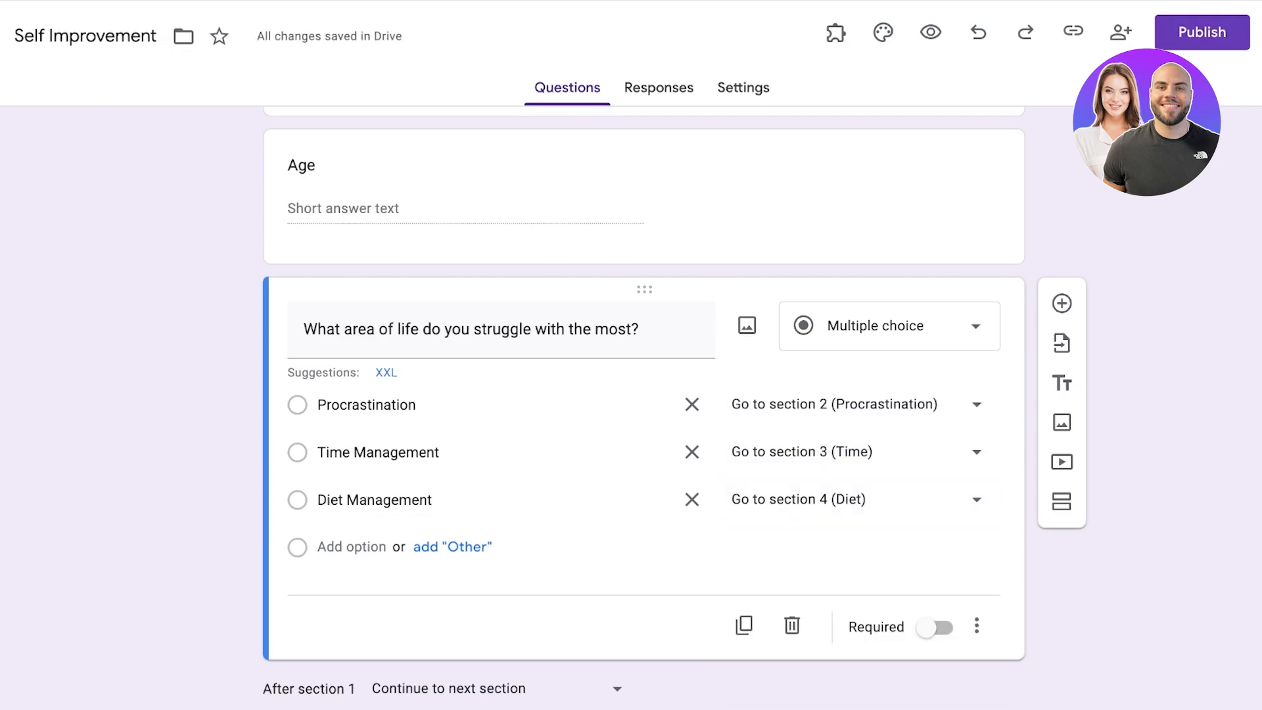
# Step: Add the question "When do u procrastinate the most?" to the Procrastination section as a short answer
pyautogui.scroll(-8, 644, 408)
pyautogui.scroll(3, 645, 408)
pyautogui.scroll(-1, 644, 408)
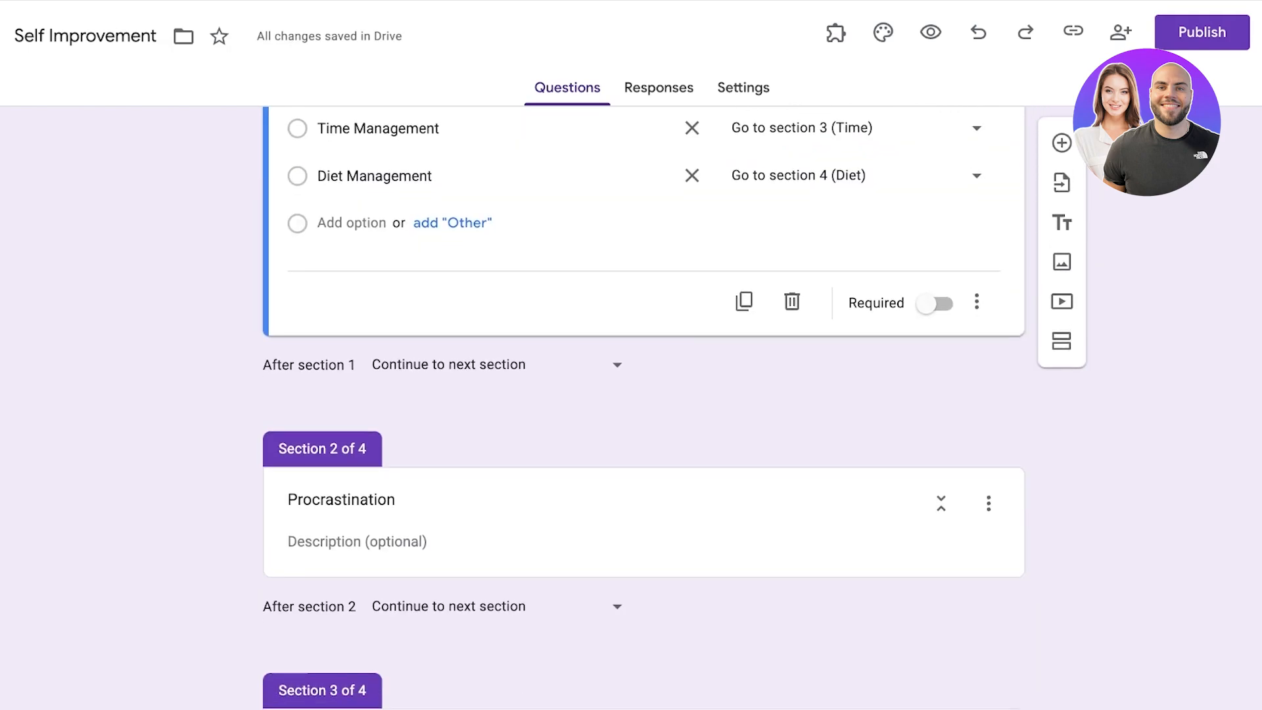
pyautogui.click(357, 541)
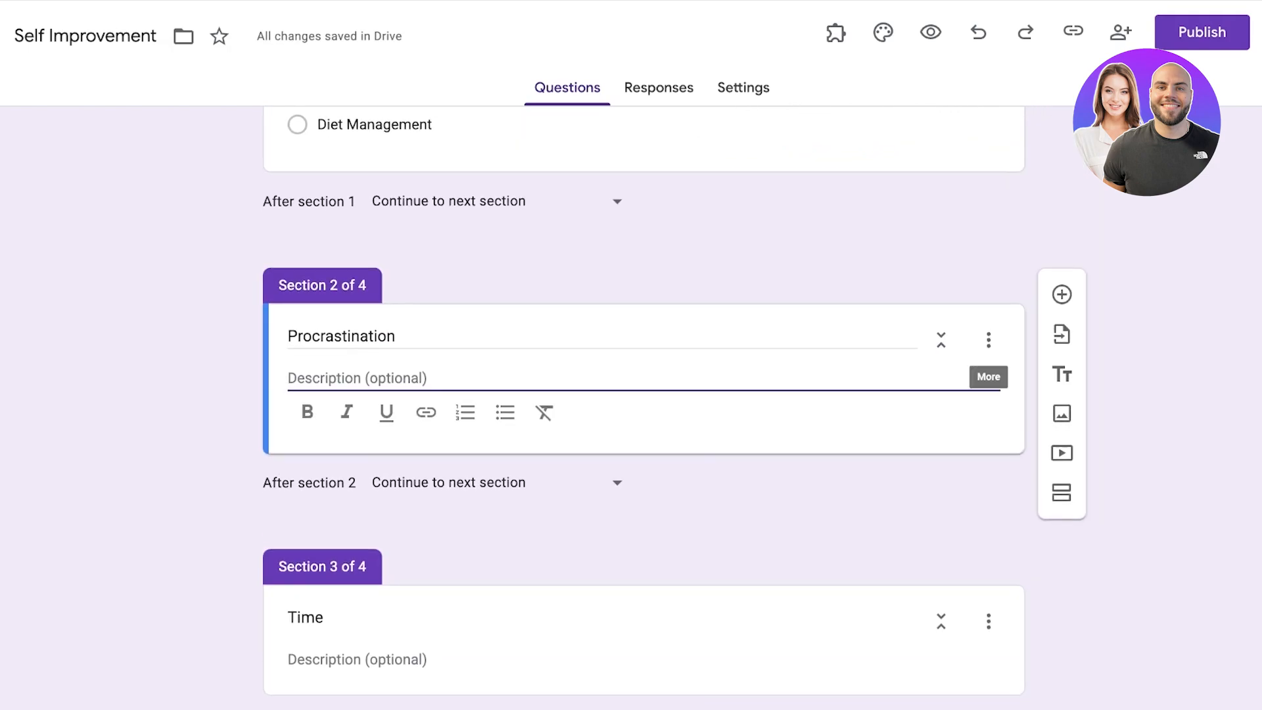
pyautogui.click(989, 340)
pyautogui.press('Escape')
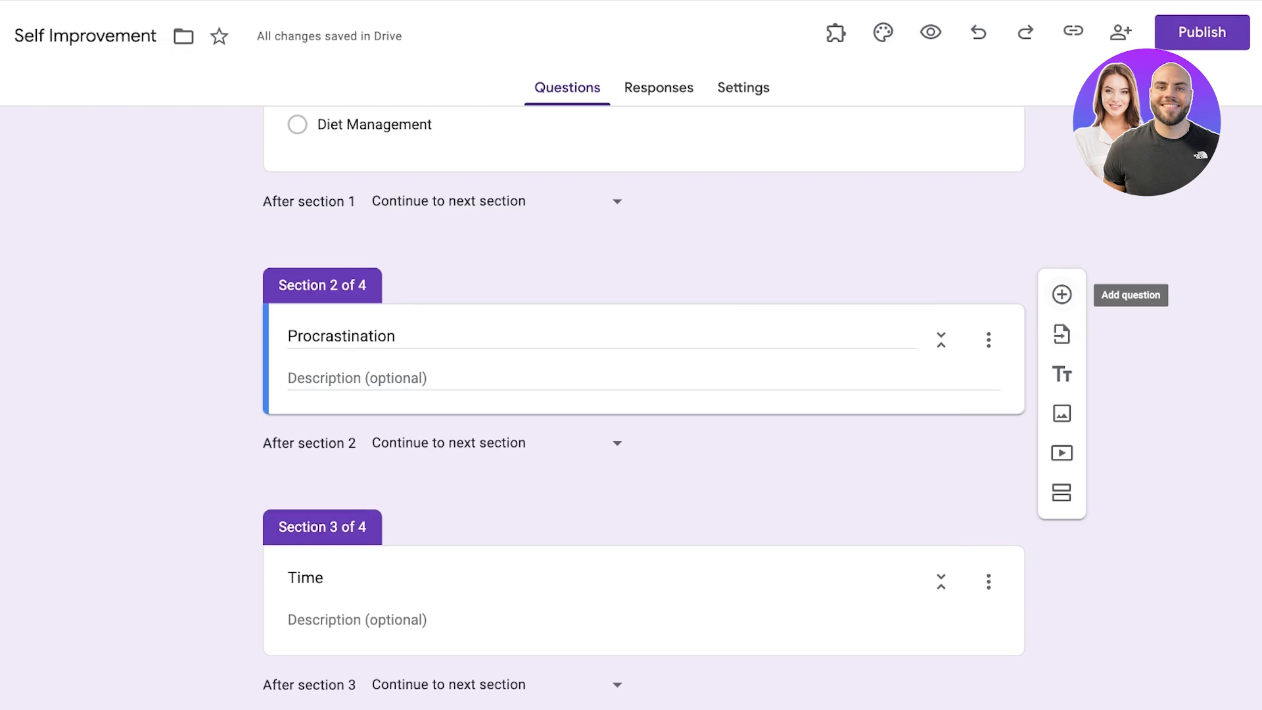
pyautogui.click(1063, 295)
pyautogui.write('When do u procrastinate the most?')
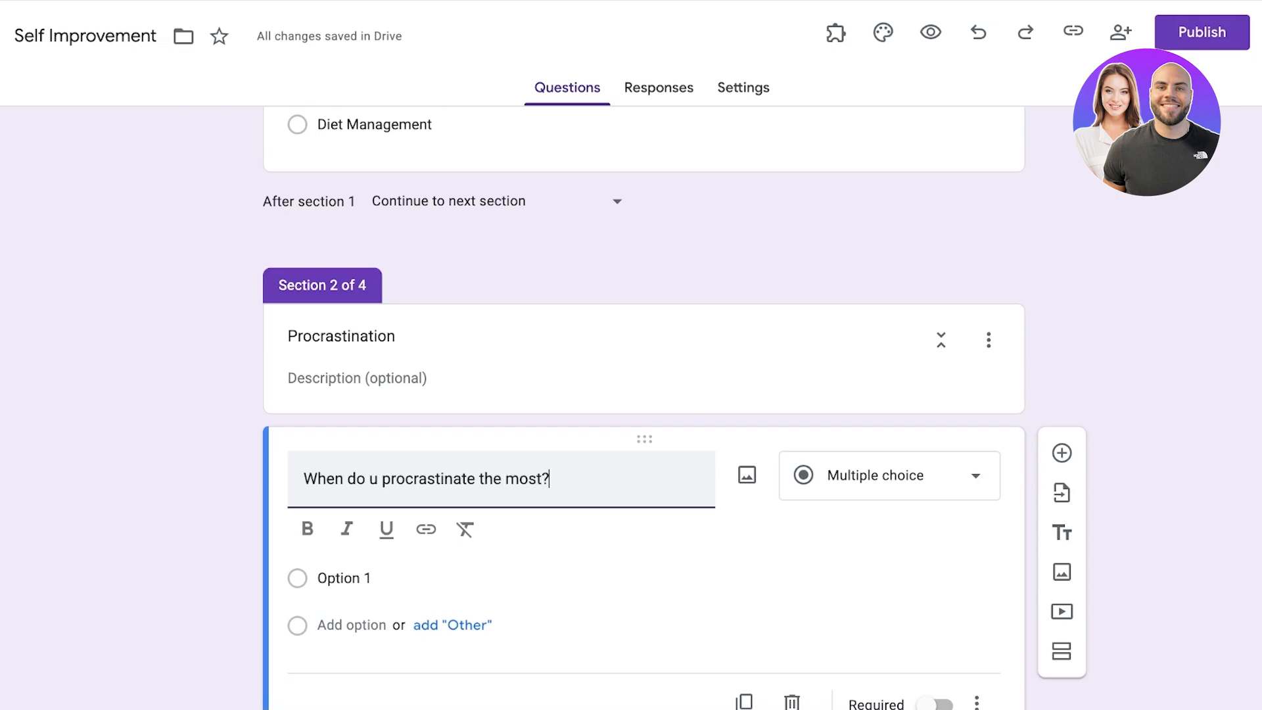
pyautogui.press('Return')
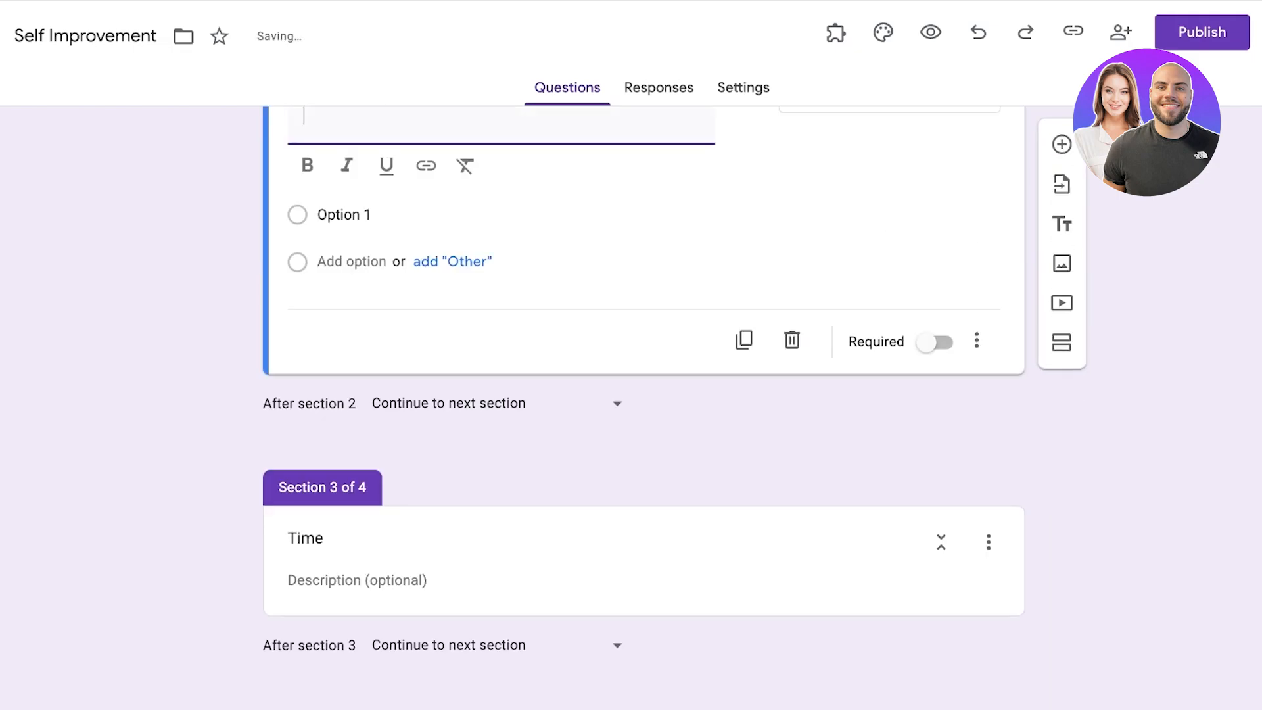
pyautogui.click(889, 310)
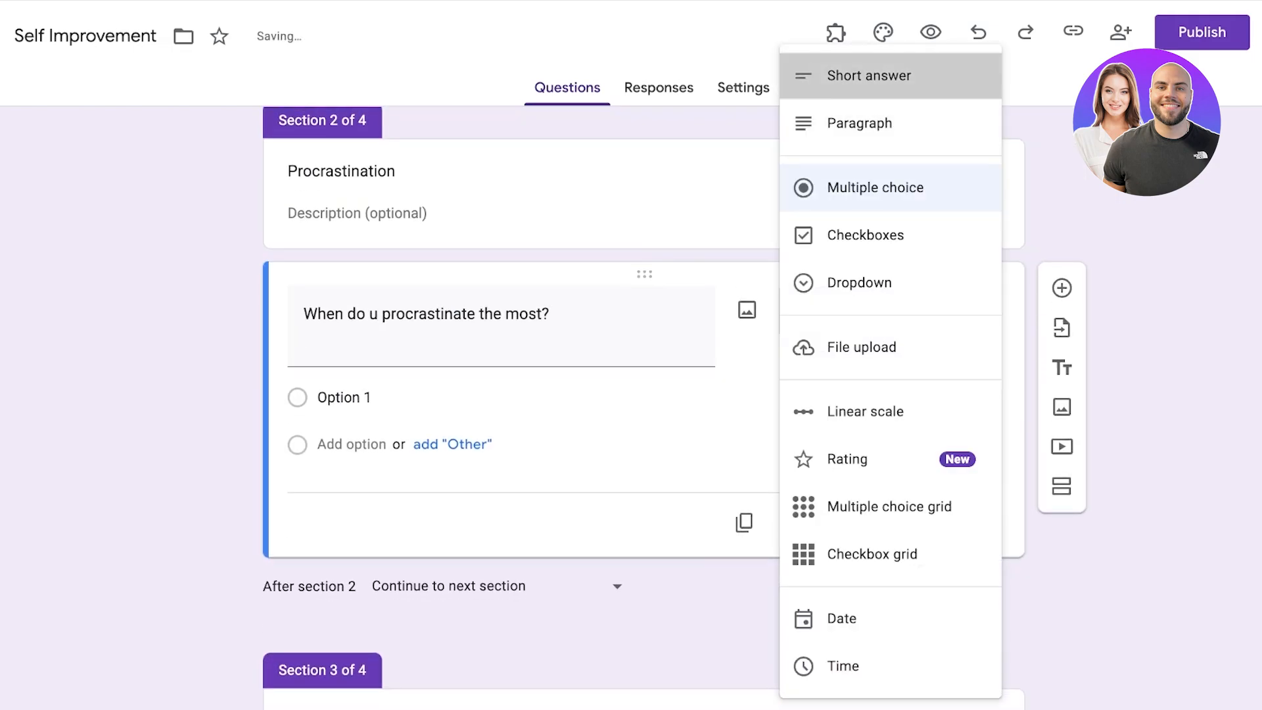
pyautogui.click(874, 77)
pyautogui.click(1063, 288)
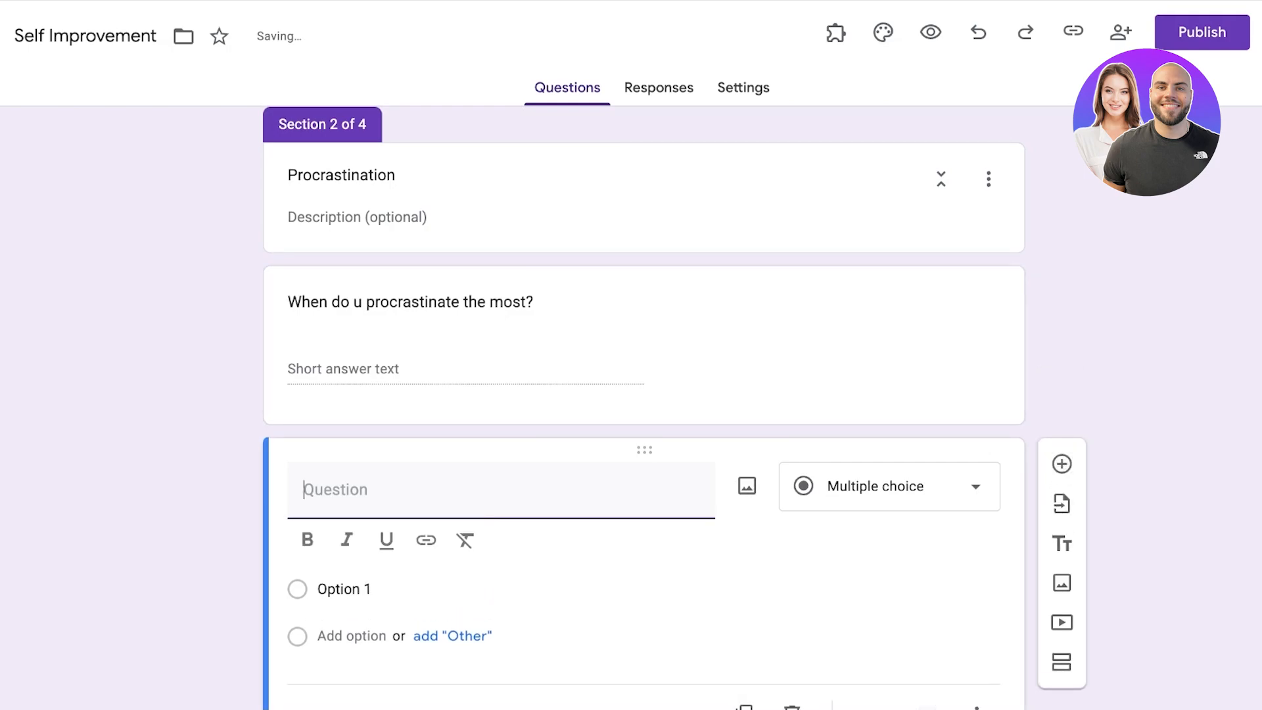
pyautogui.scroll(-3, 645, 408)
pyautogui.click(792, 564)
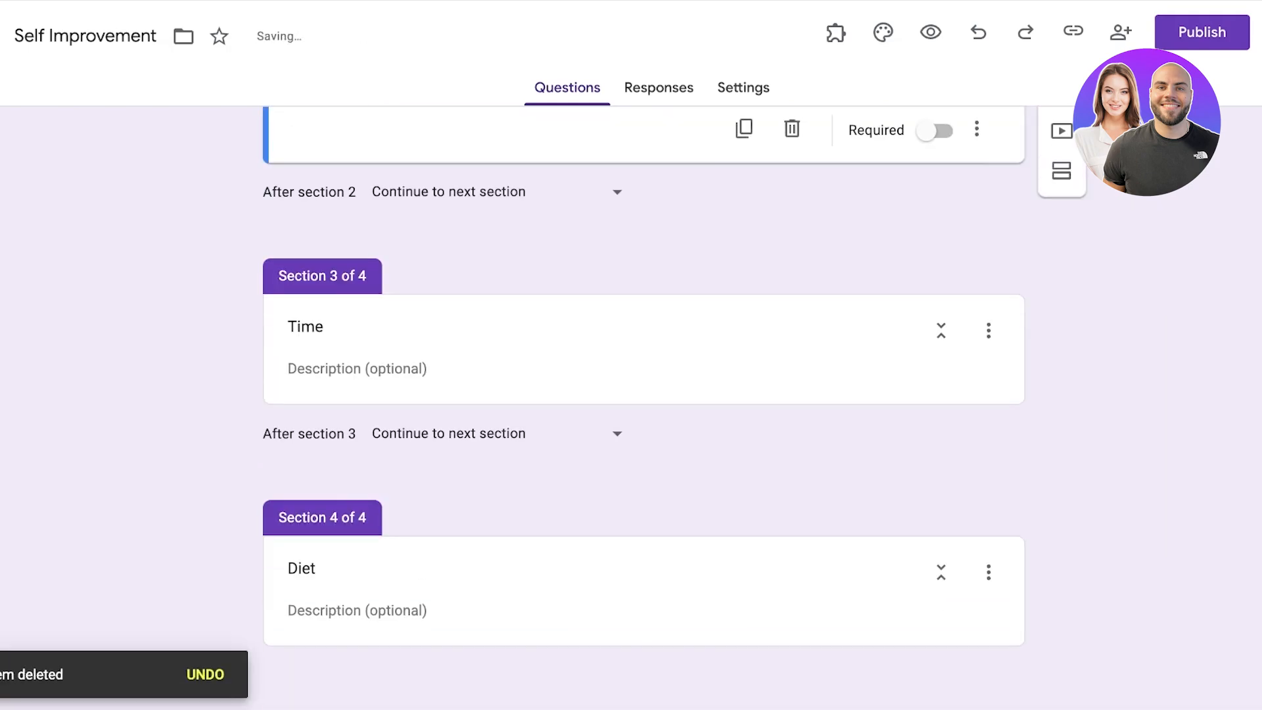
# Step: Add three blank multiple-choice questions to the Time section
pyautogui.click(357, 614)
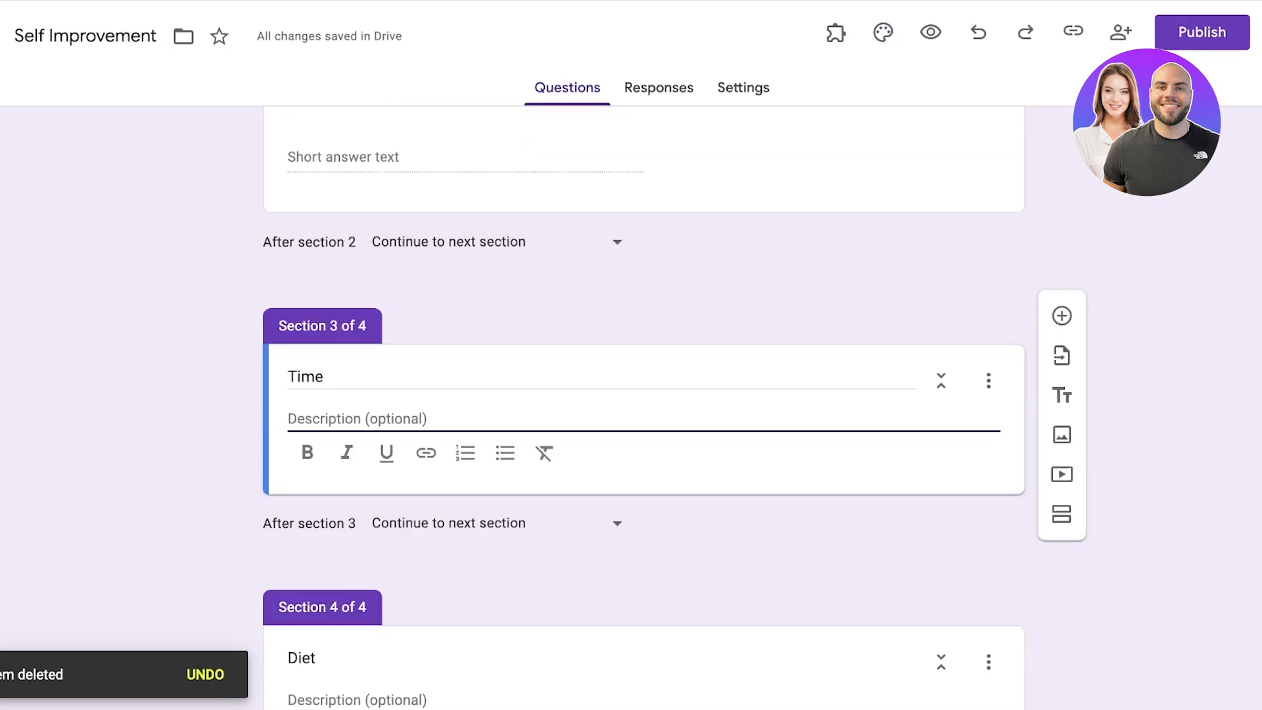
pyautogui.click(1062, 316)
pyautogui.click(1063, 495)
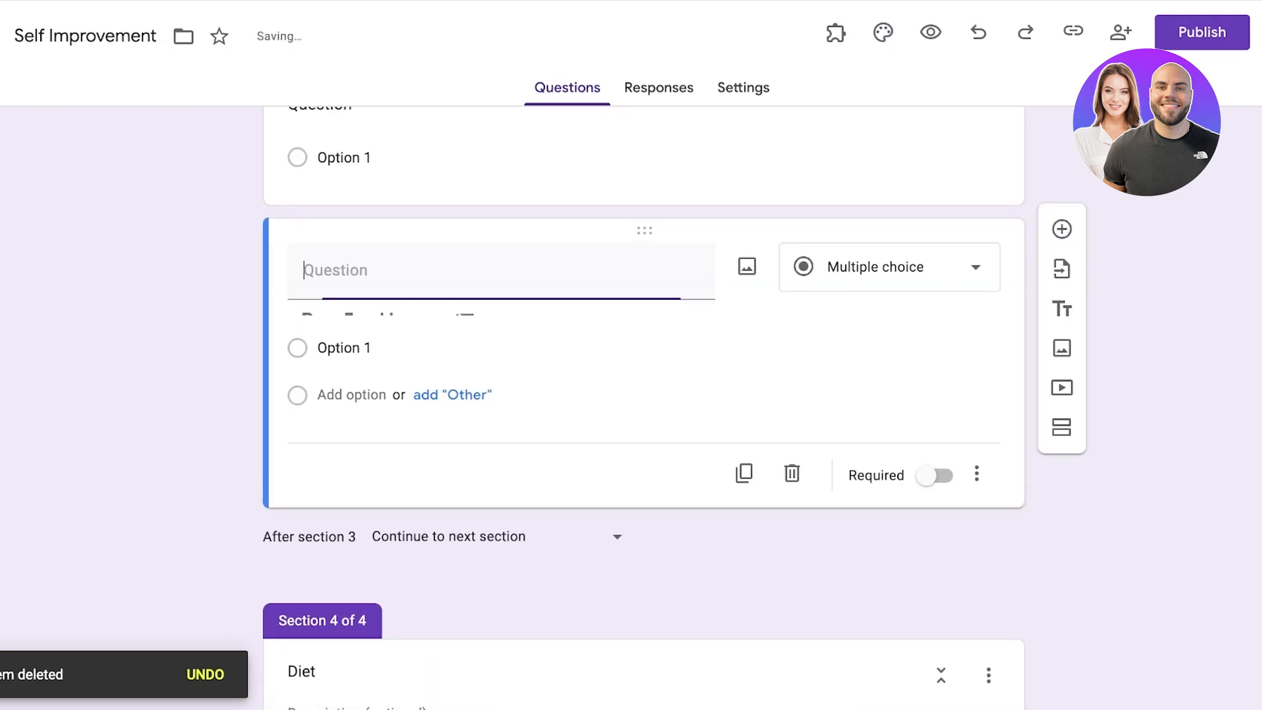
pyautogui.click(1063, 290)
pyautogui.scroll(4, 645, 408)
pyautogui.click(592, 296)
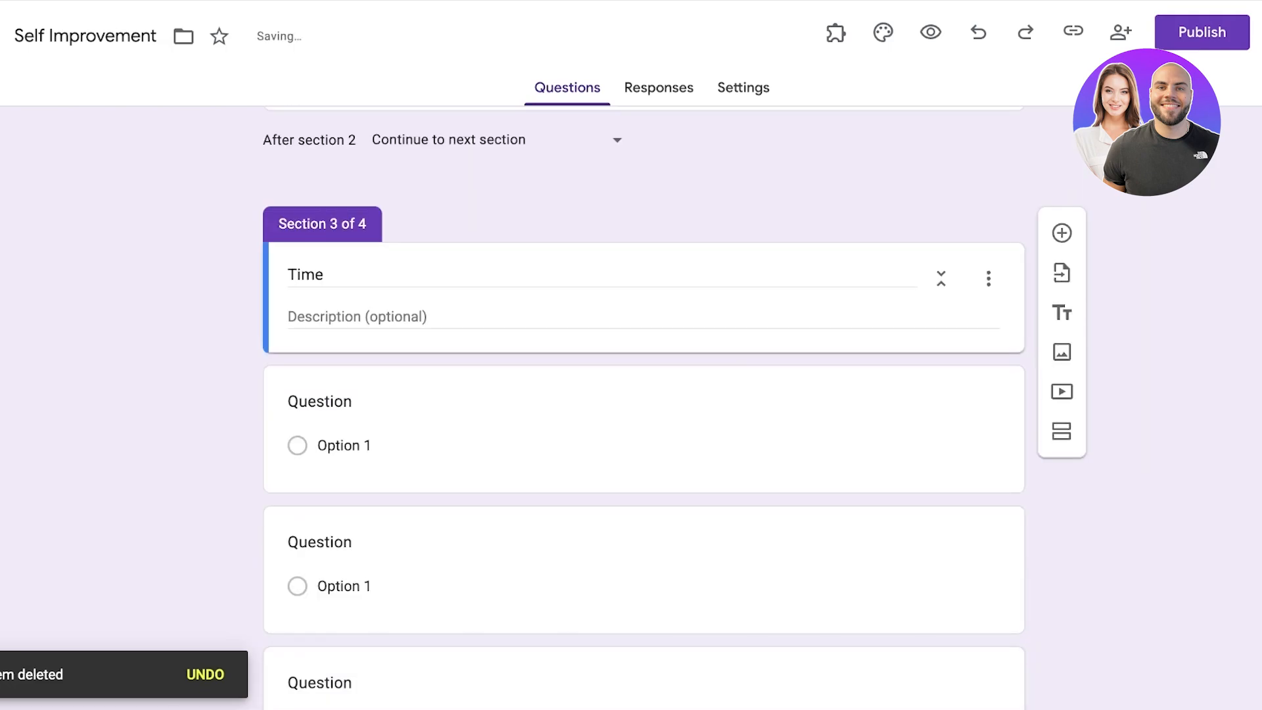
# Step: Enter "Are u late" as the first question of the Time section
pyautogui.click(319, 401)
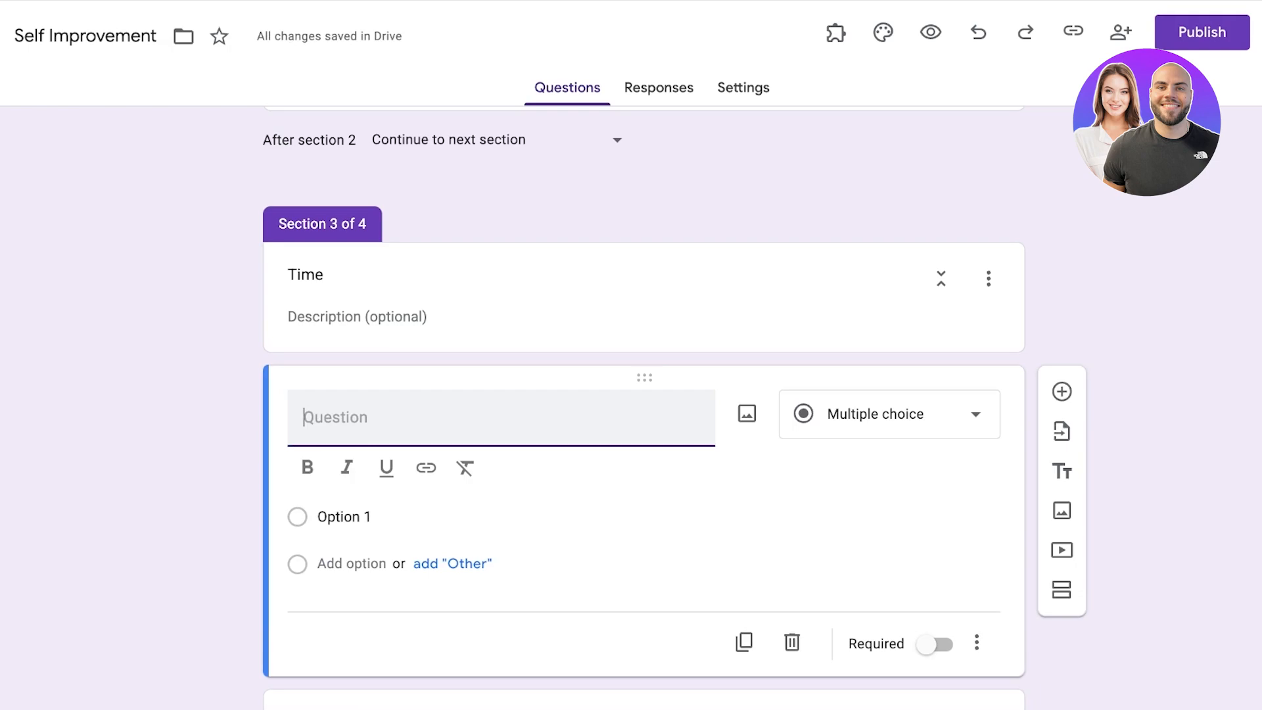
pyautogui.write('Are u late')
pyautogui.press('Return')
# Step: Enter "do u get embrsd frm bing late" as the Time section's second question and delete the leftover blank question
pyautogui.scroll(-3, 632, 635)
pyautogui.click(631, 634)
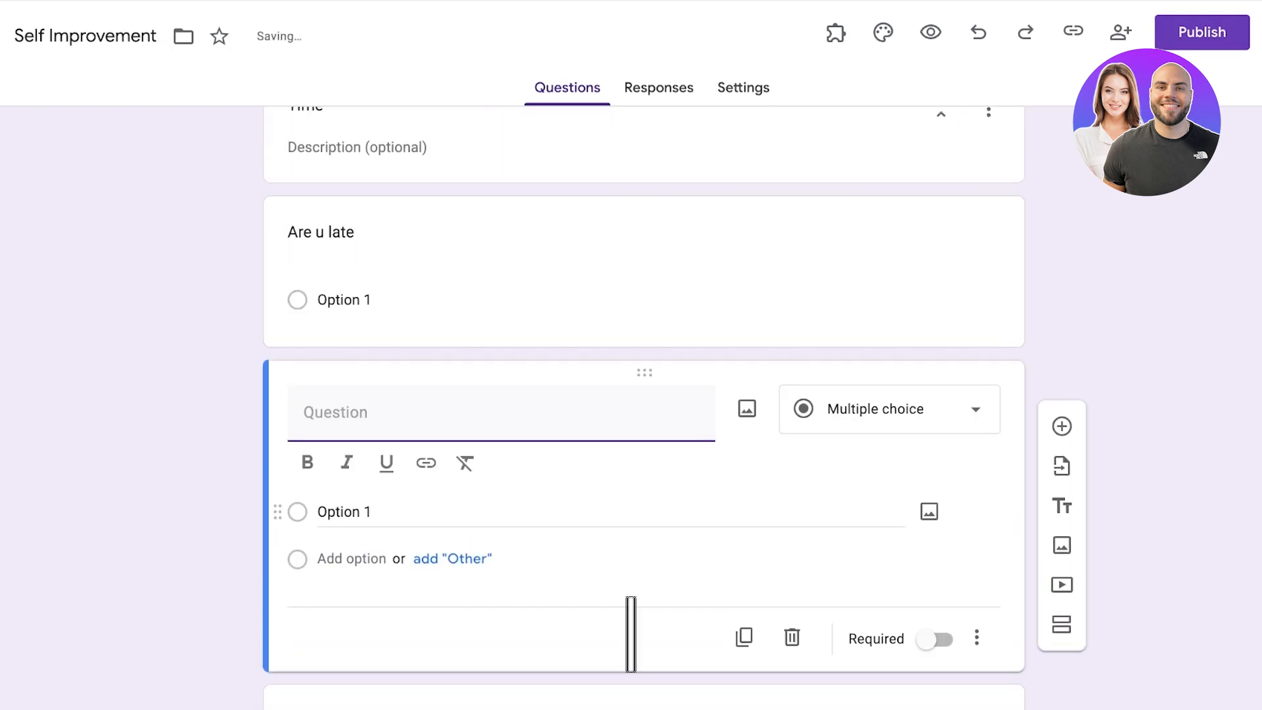
pyautogui.write('do u get embrs')
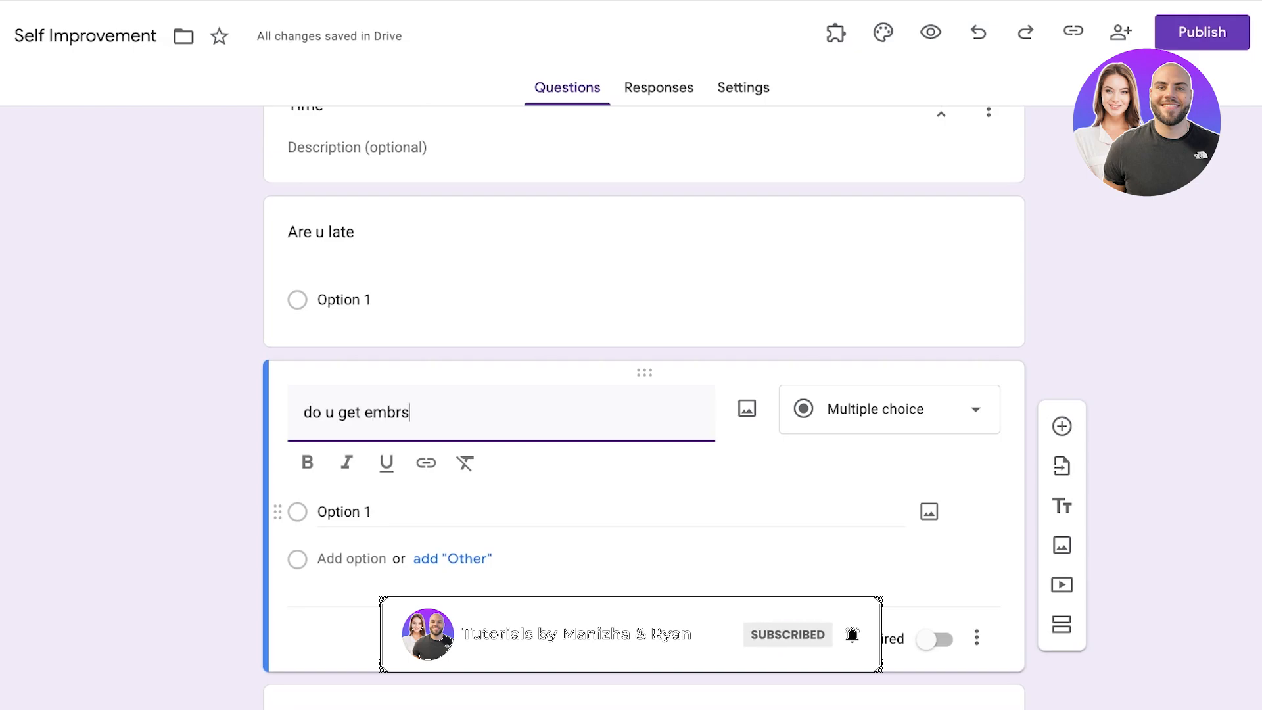
pyautogui.write('d frm ')
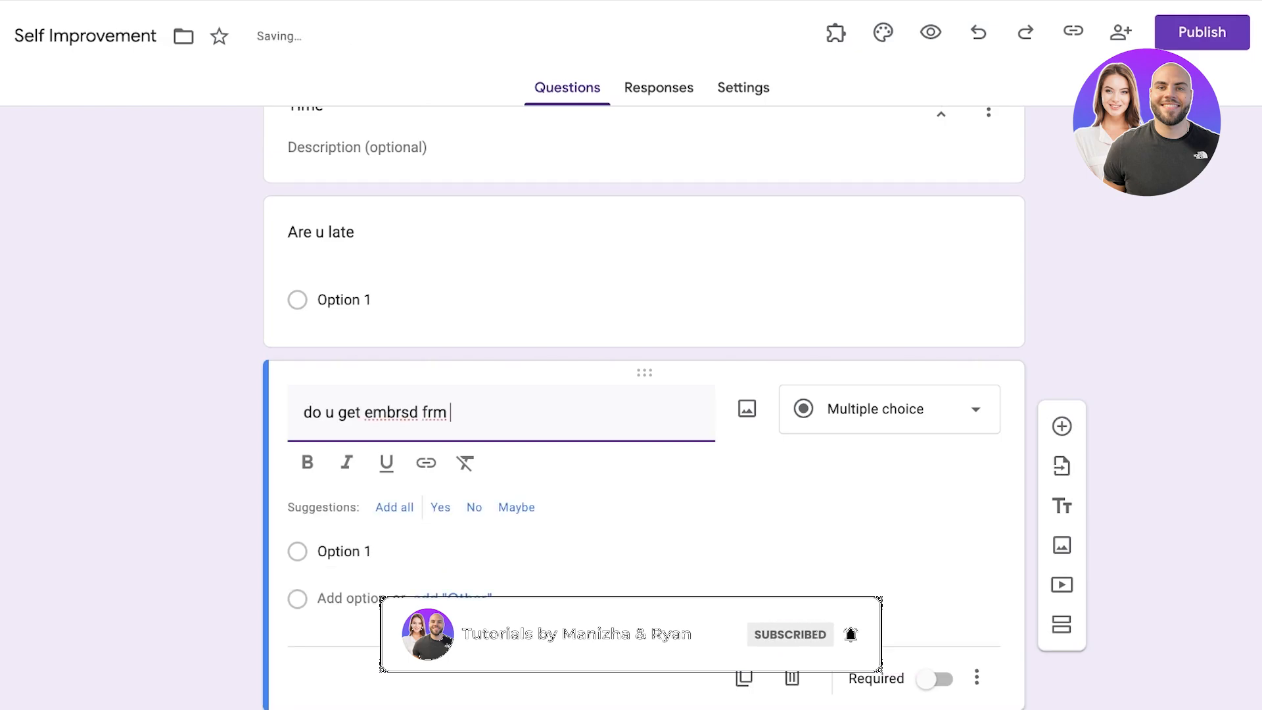
pyautogui.write('bing late')
pyautogui.press('Return')
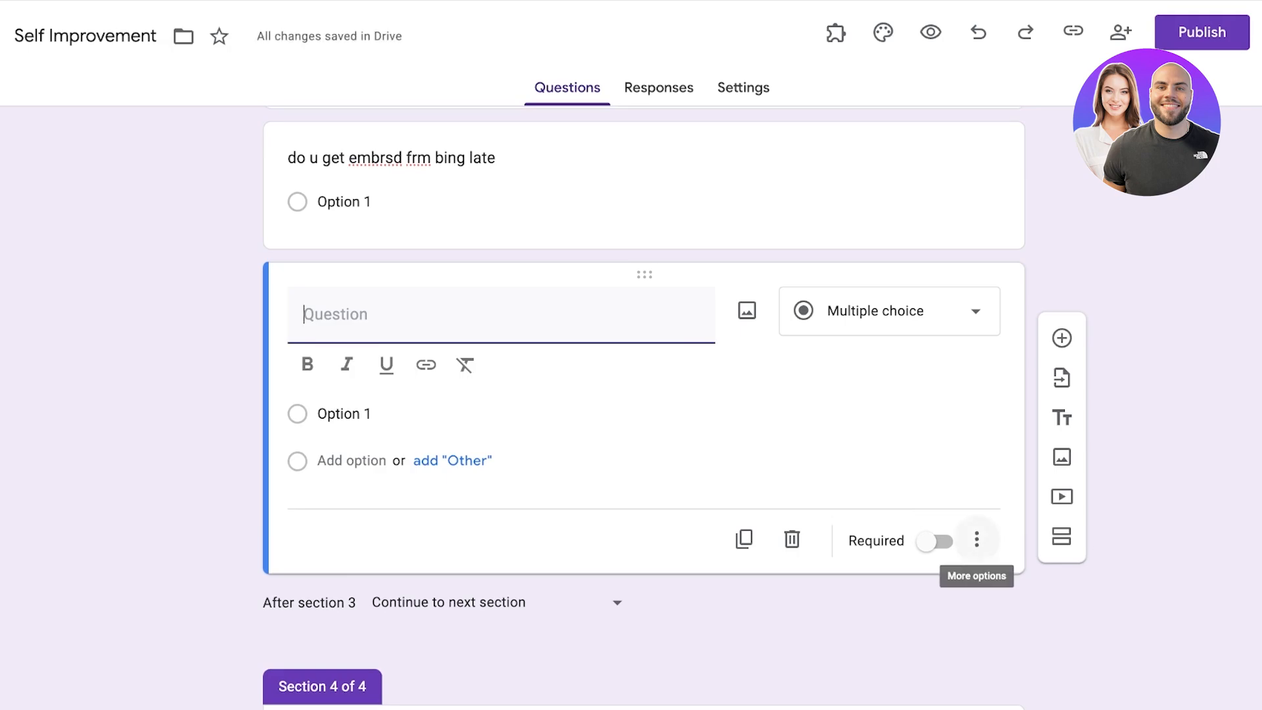
pyautogui.click(793, 540)
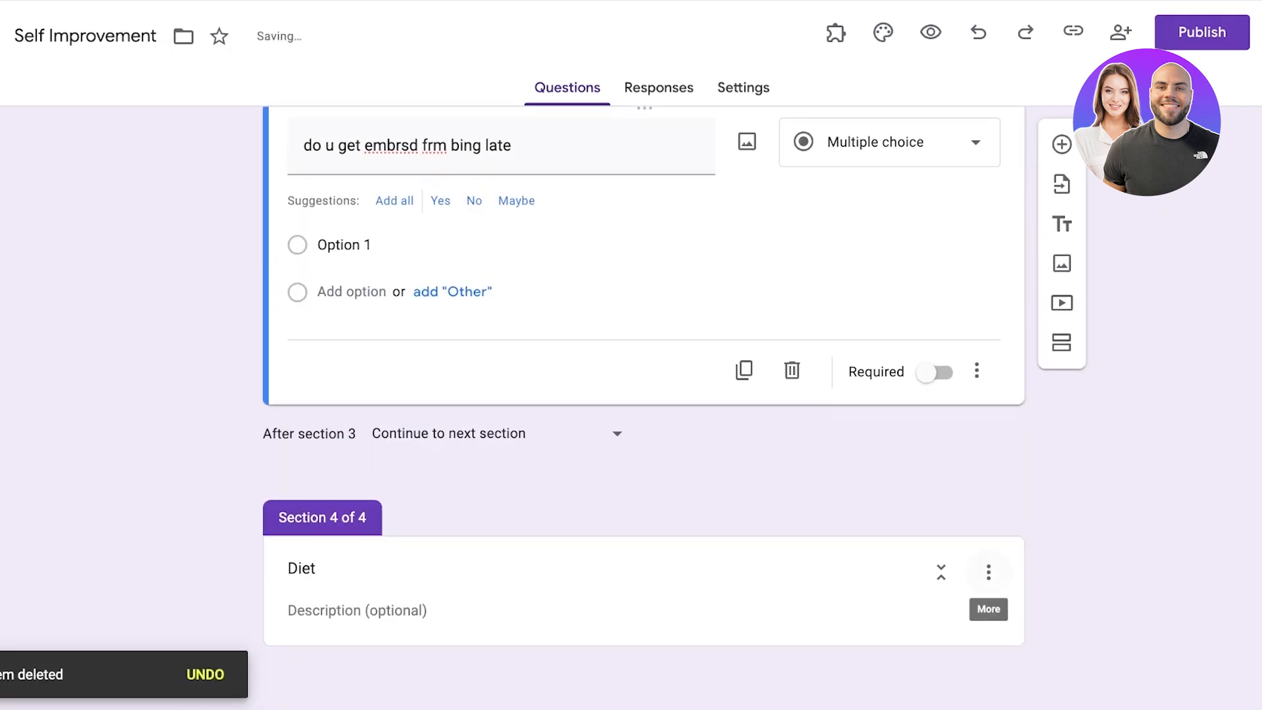
# Step: Add the question "What is ur vuurent eight and goal werighr" to the Diet section
pyautogui.click(988, 572)
pyautogui.press('Escape')
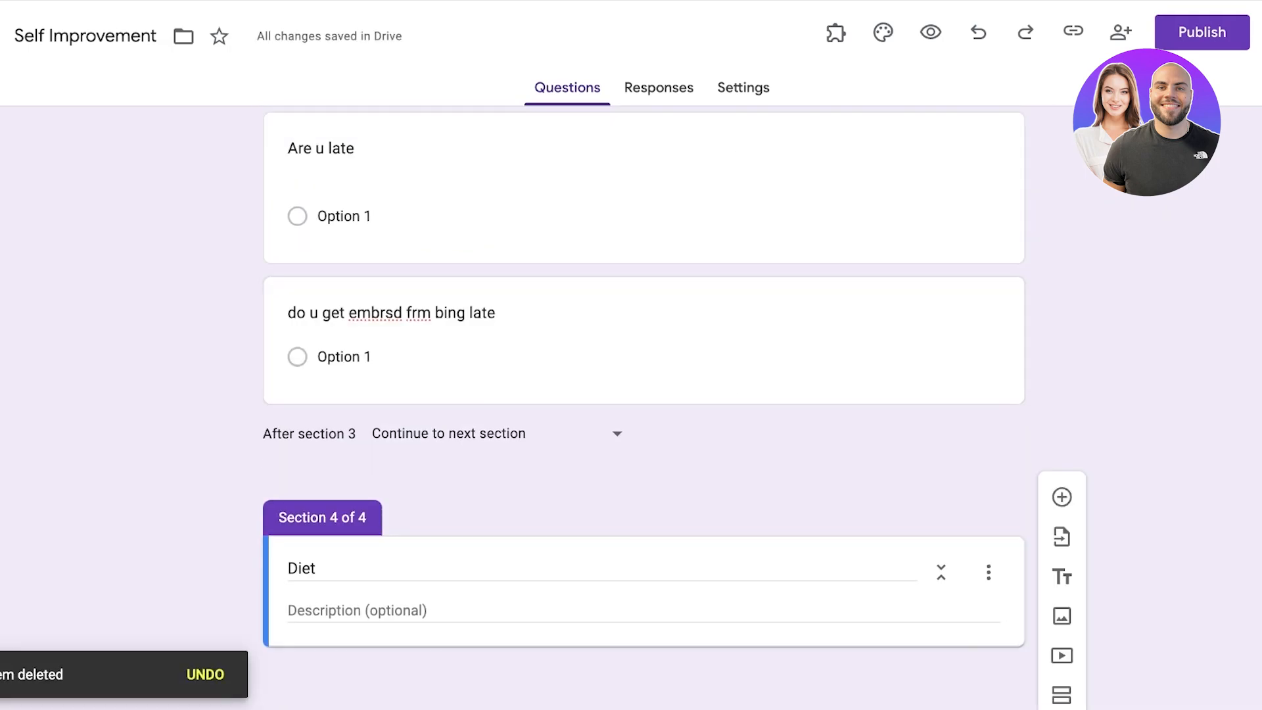
pyautogui.click(1062, 497)
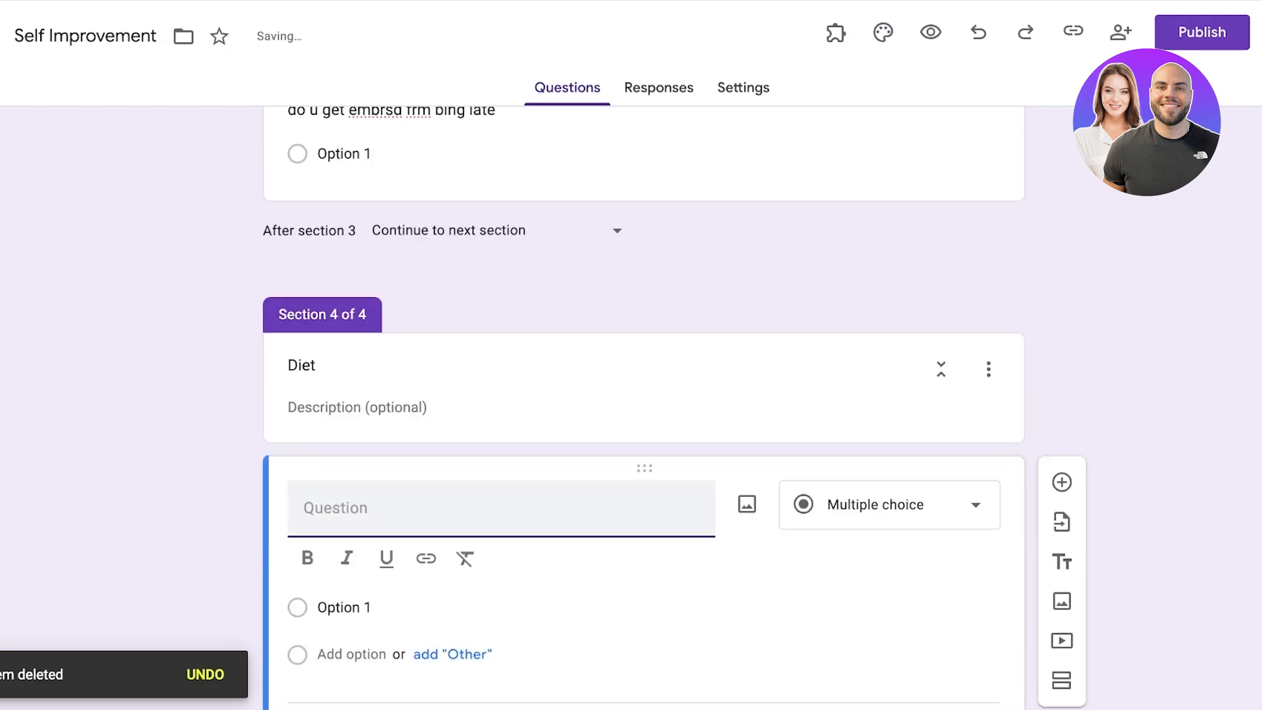
pyautogui.write('What is ur vuur')
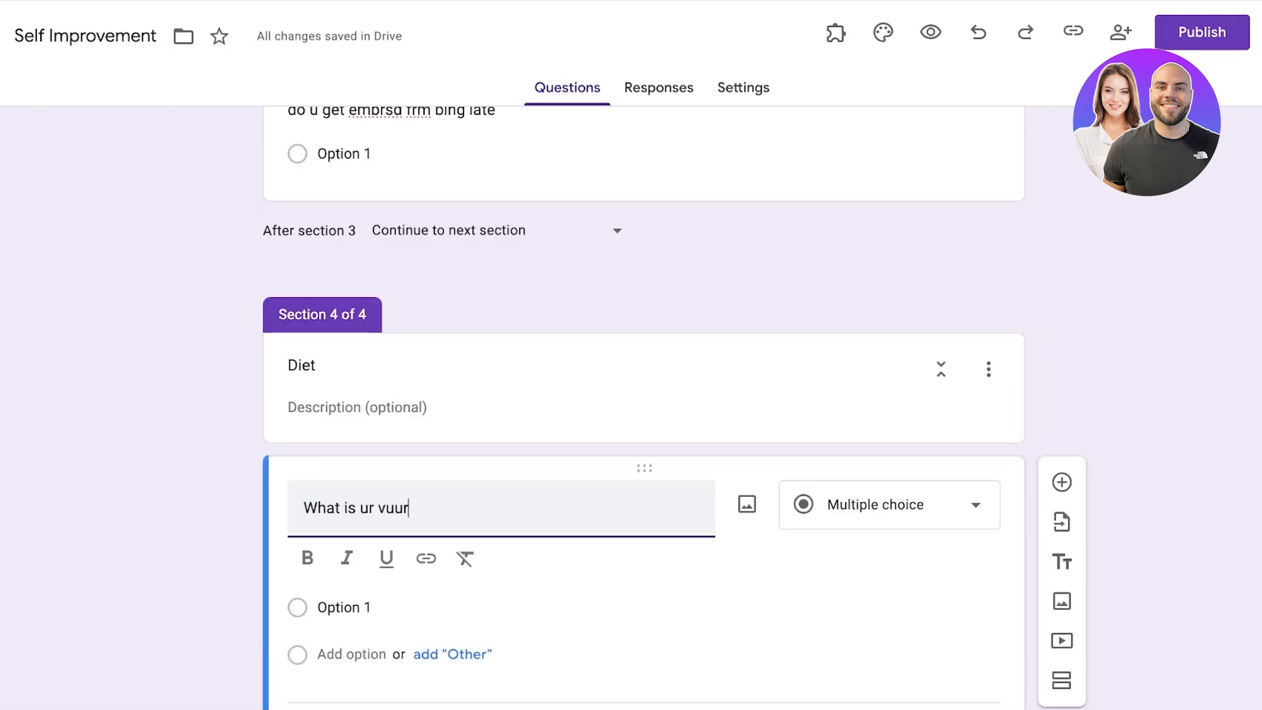
pyautogui.write('ent eight')
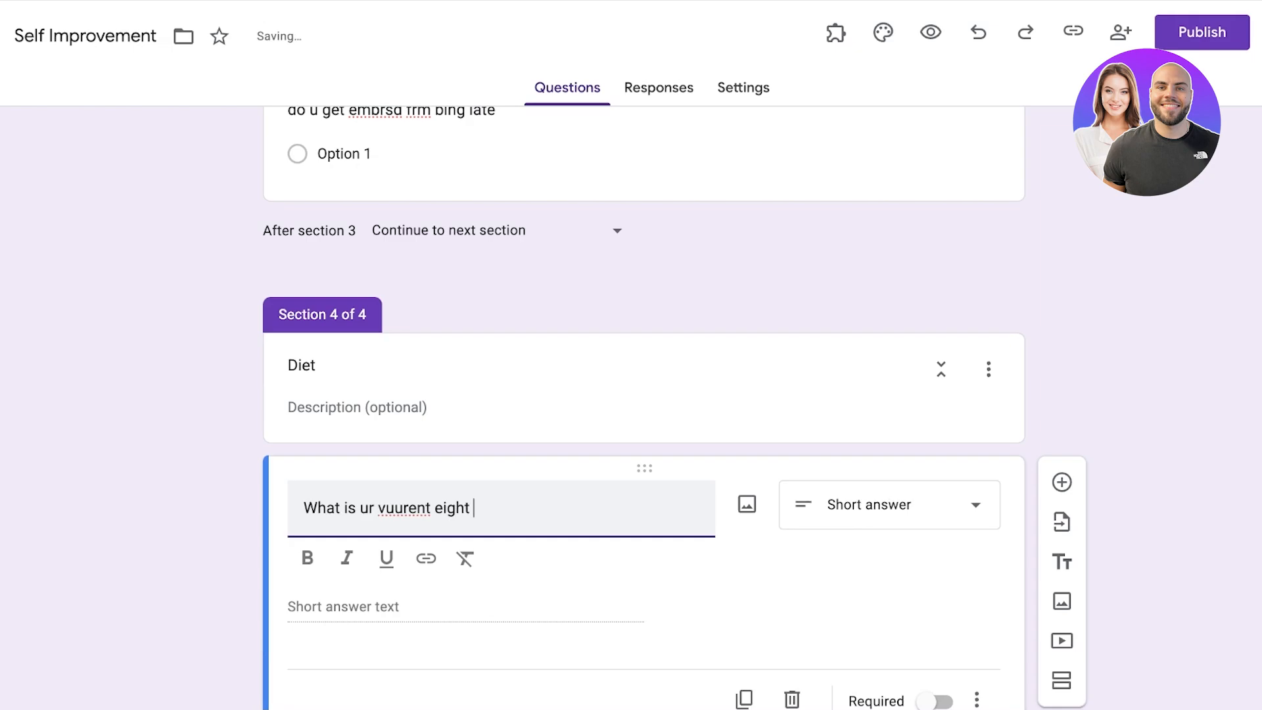
pyautogui.write(' and goal weright')
pyautogui.press('Return')
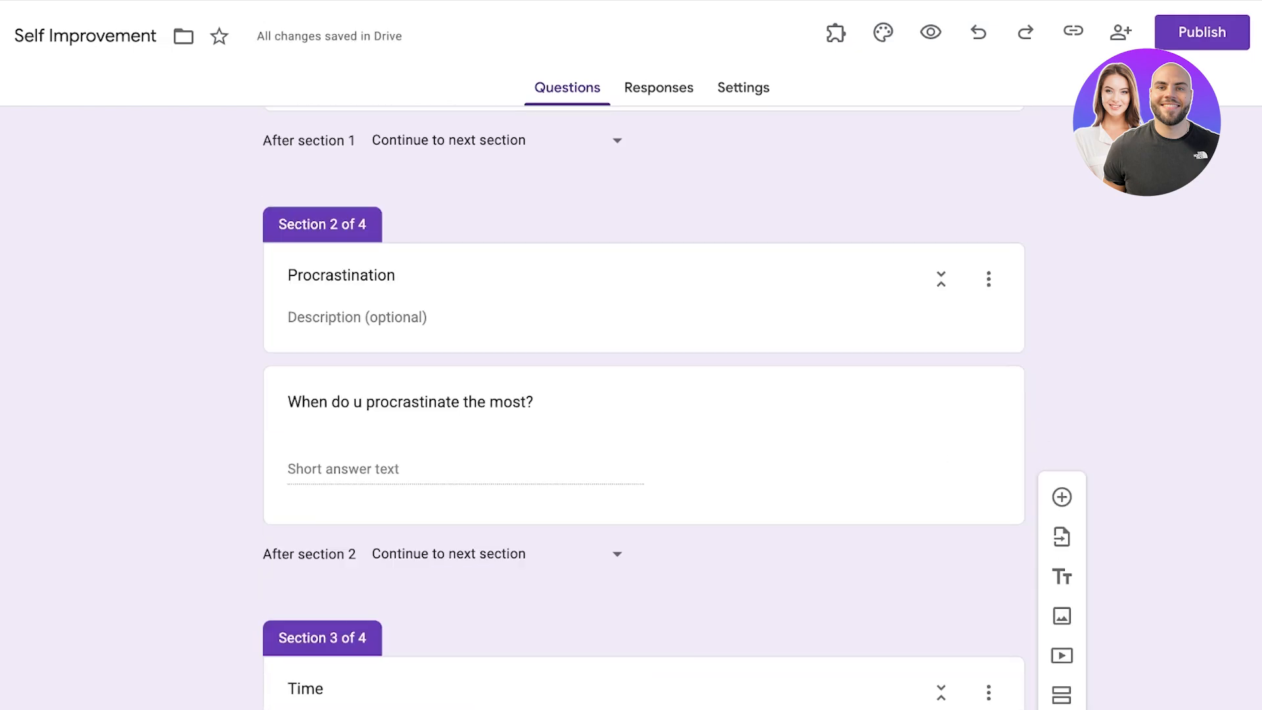
# Step: Check which section each answer of the life-struggle question leads to and review the sections below it
pyautogui.scroll(8, 643, 407)
pyautogui.scroll(-10, 643, 408)
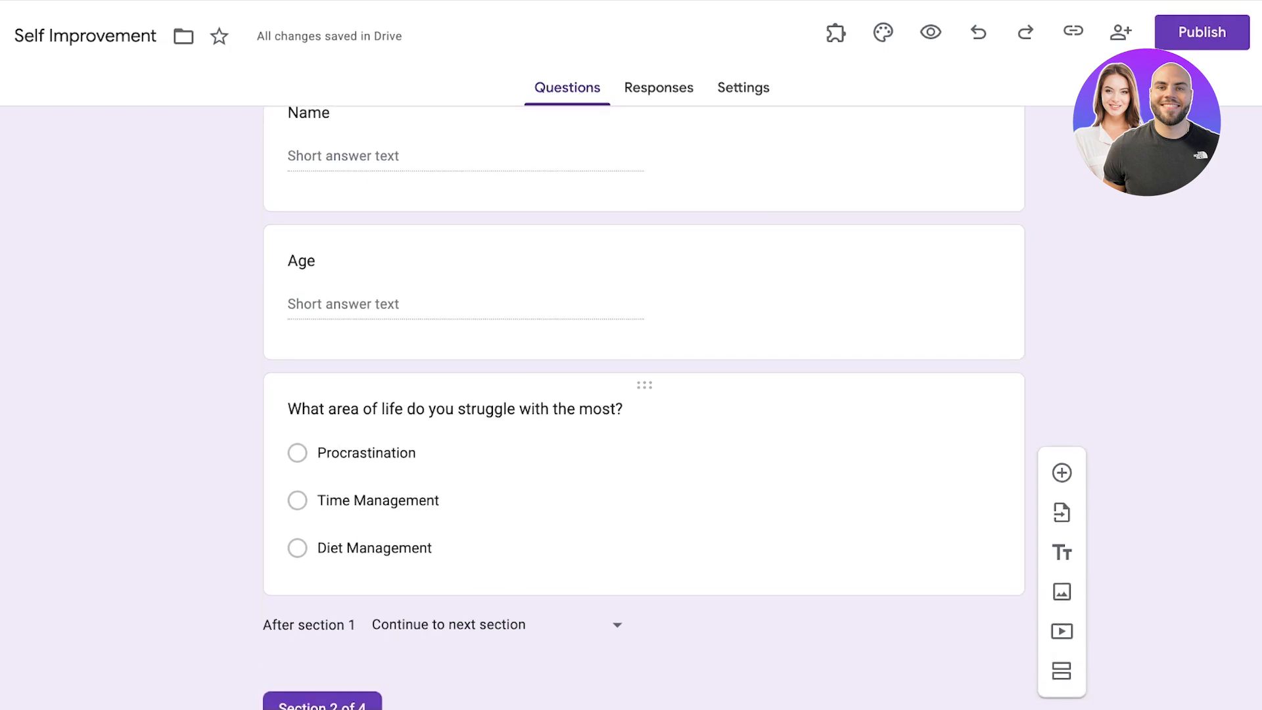
pyautogui.scroll(6, 643, 407)
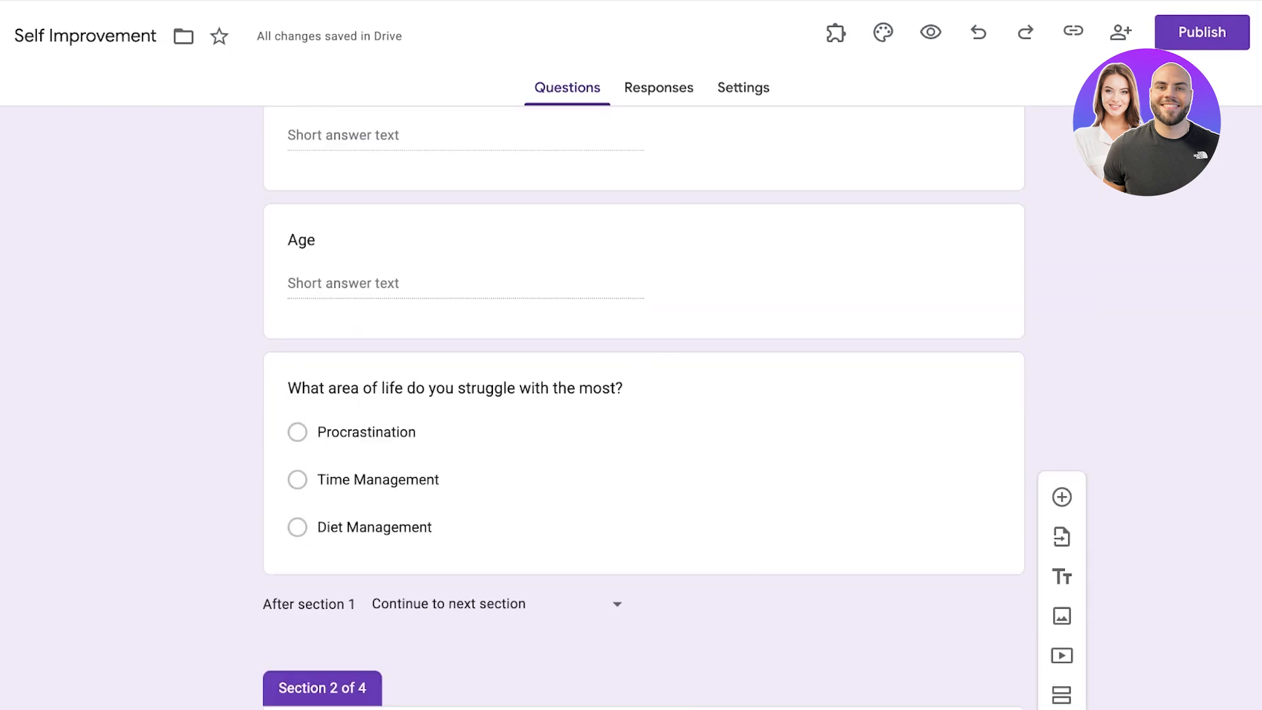
pyautogui.click(361, 524)
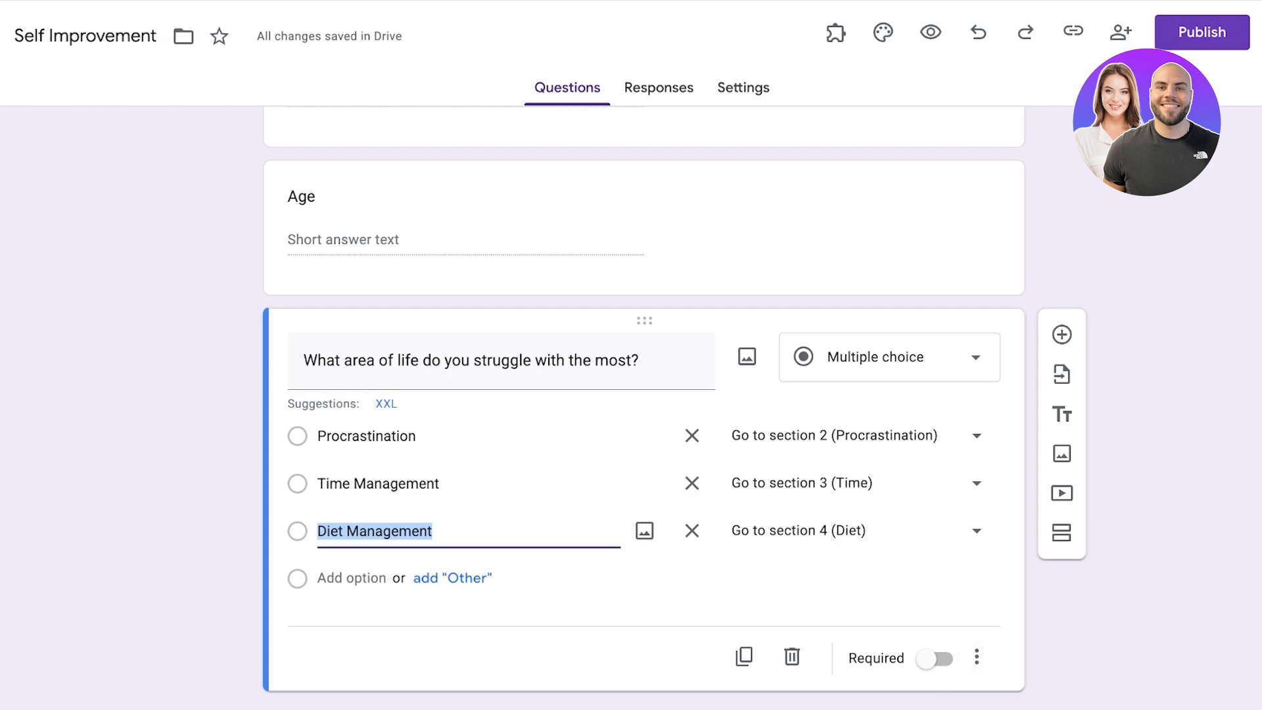
pyautogui.scroll(-10, 643, 408)
pyautogui.scroll(10, 644, 407)
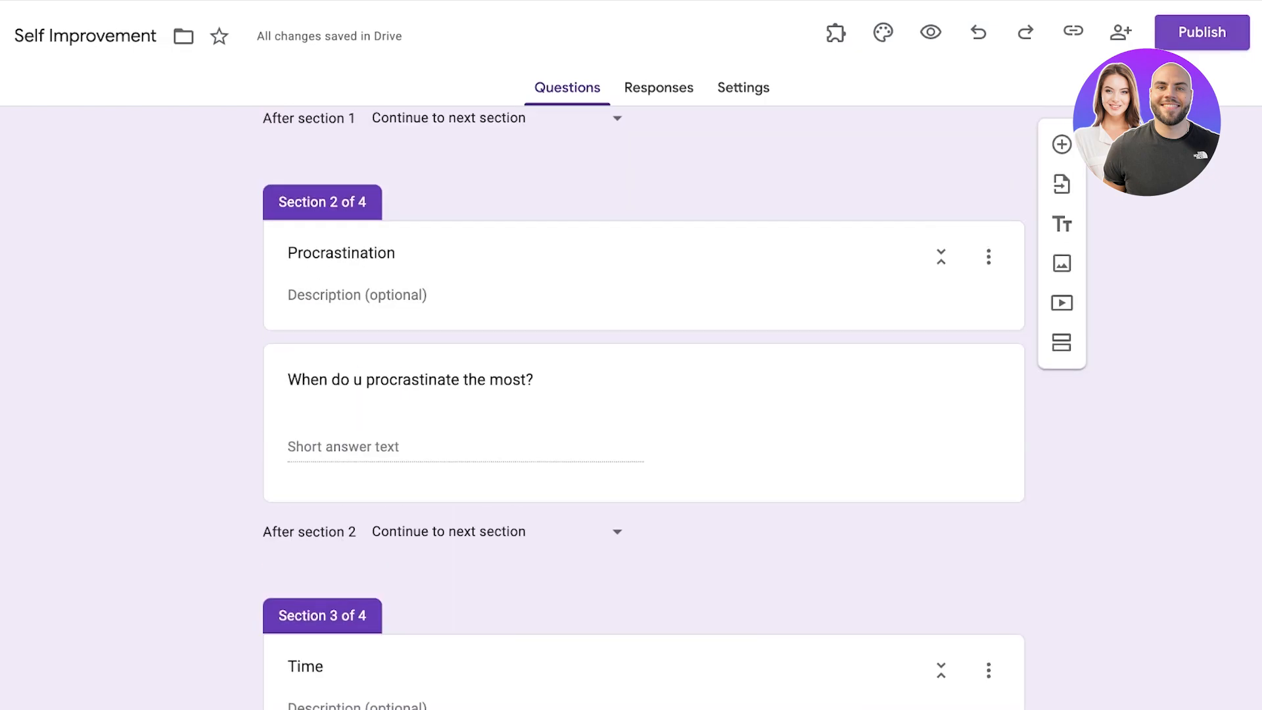
# Step: Publish the form and copy its responder link
pyautogui.click(1202, 32)
pyautogui.press('Return')
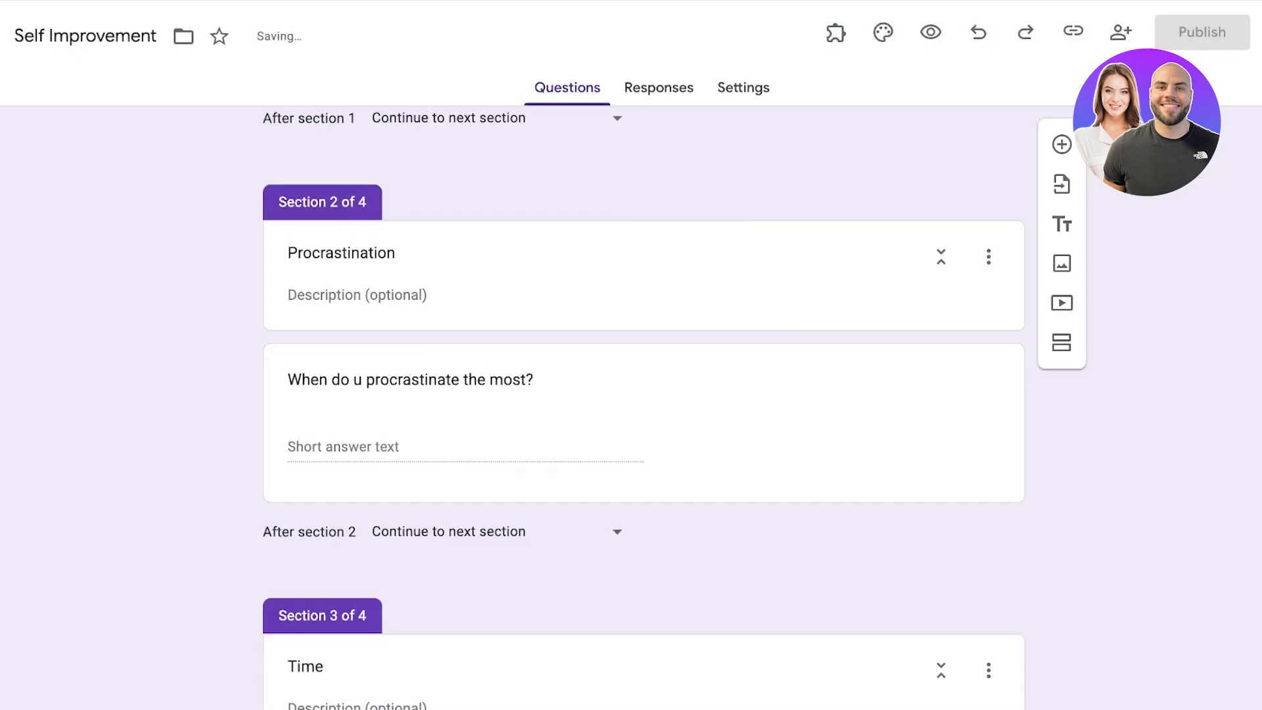
pyautogui.click(1188, 32)
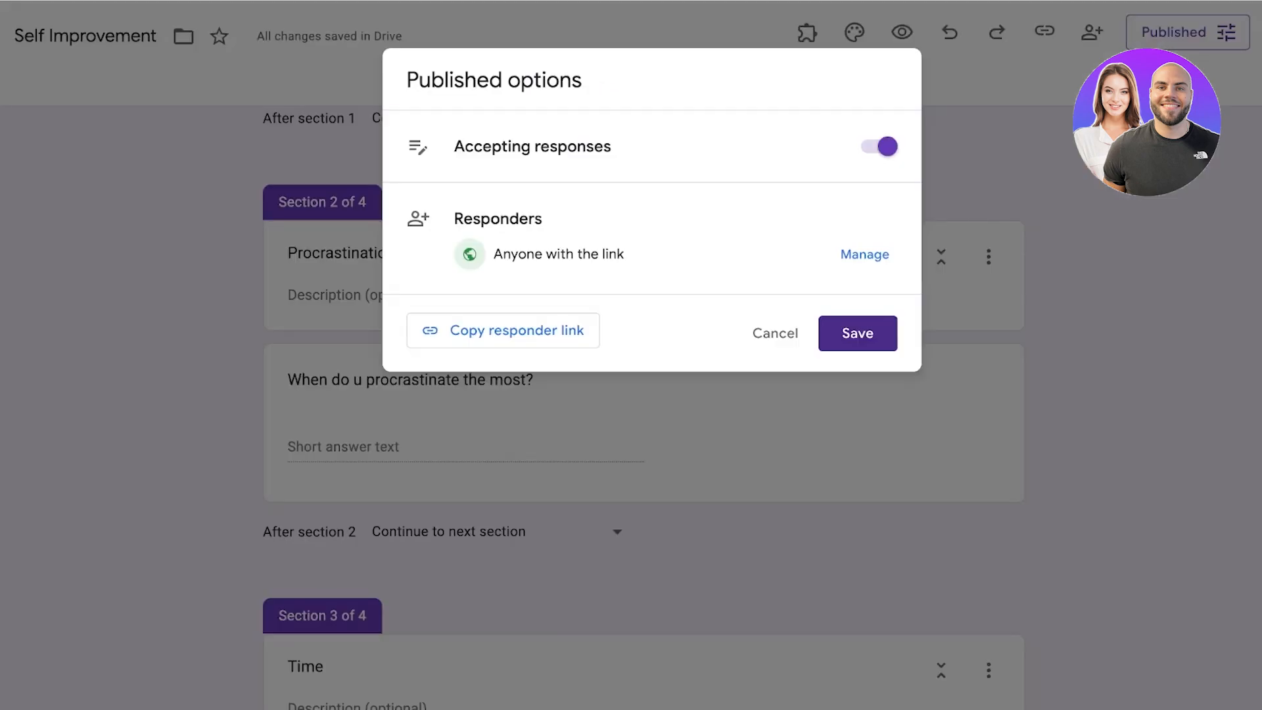
pyautogui.click(501, 330)
pyautogui.click(659, 453)
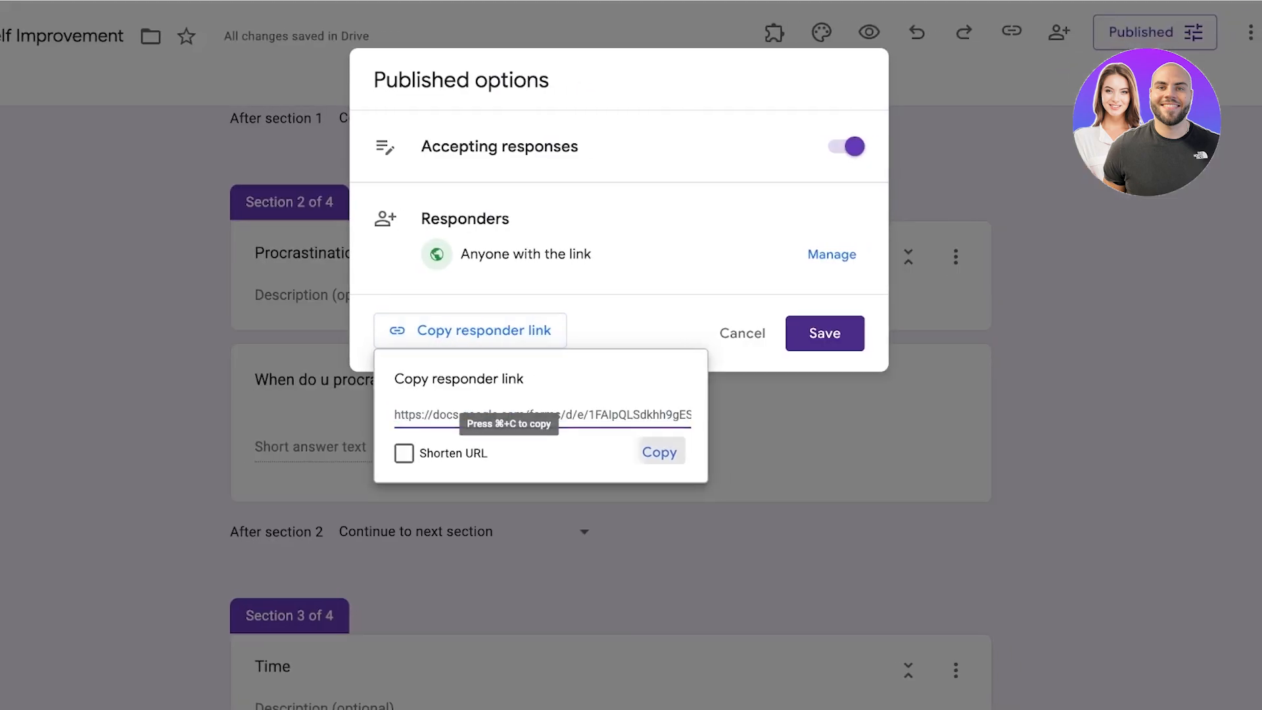
# Step: Open the copied responder link in a new browser tab
pyautogui.press('super+t')
pyautogui.press('super+v')
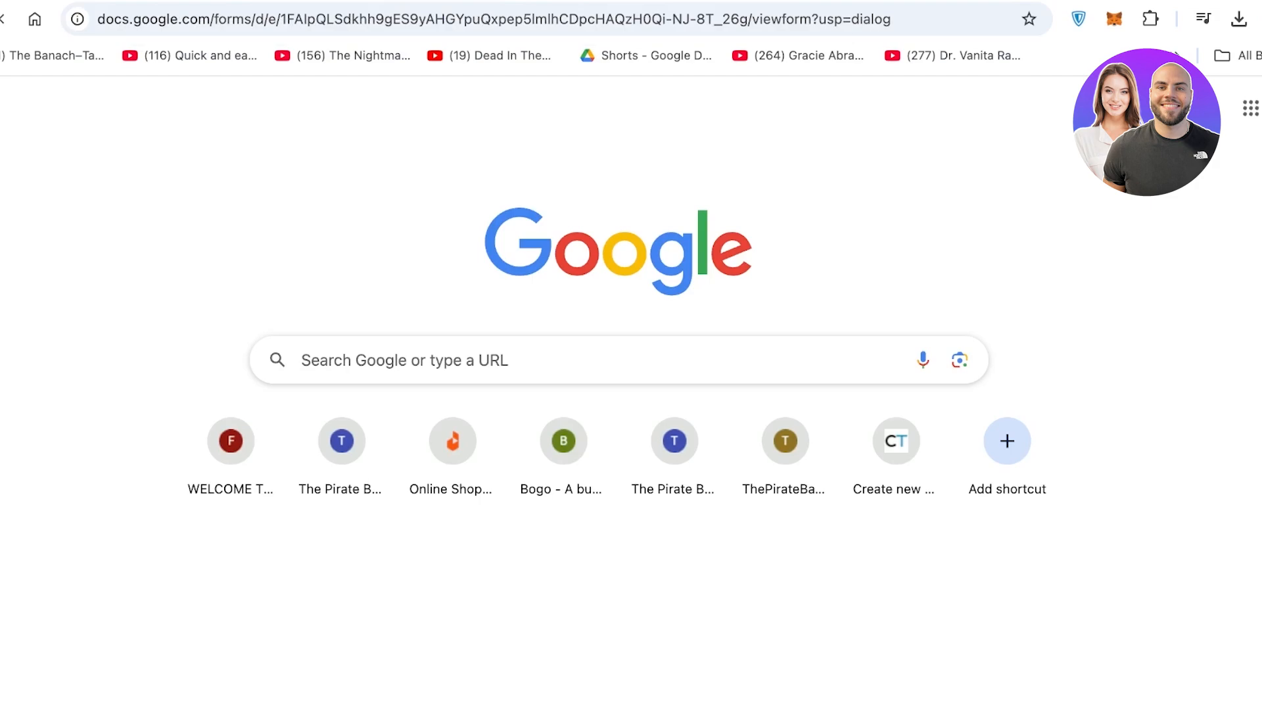
pyautogui.press('Return')
pyautogui.scroll(-3, 612, 395)
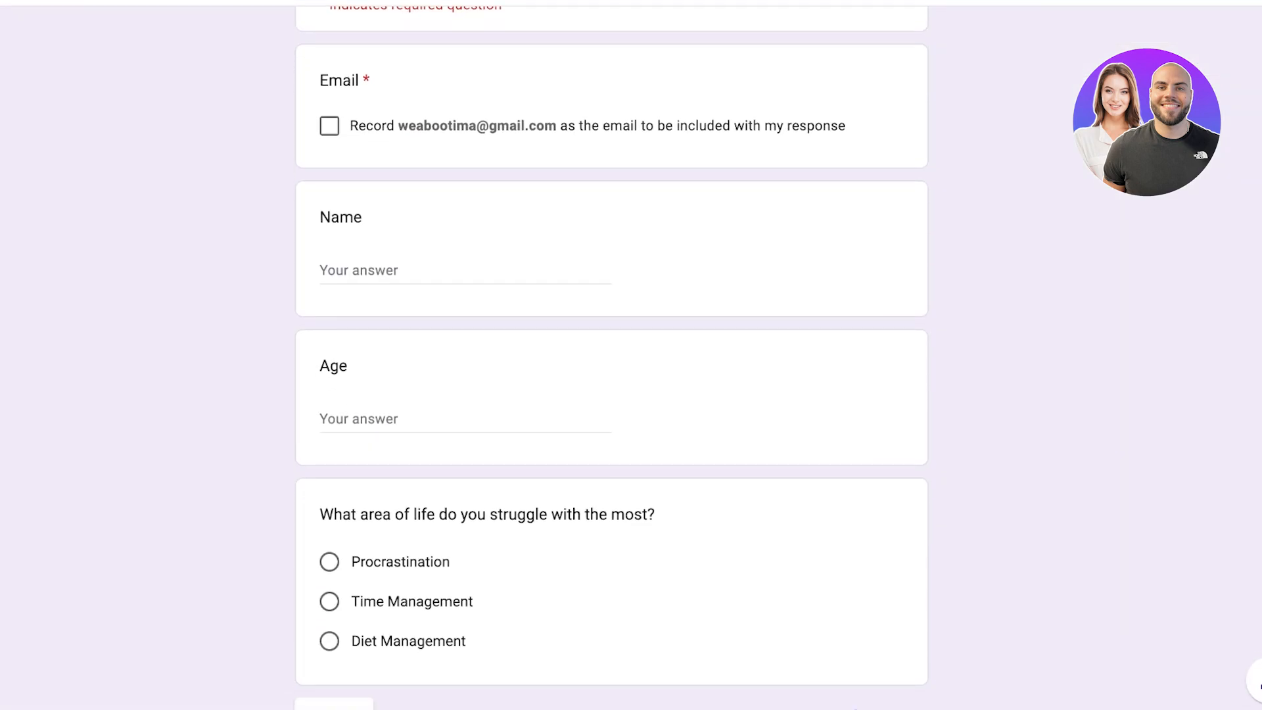
# Step: Select "Procrastination" as the life-struggle answer and try to continue to the following page of the form
pyautogui.click(396, 160)
pyautogui.click(396, 161)
pyautogui.scroll(-3, 397, 160)
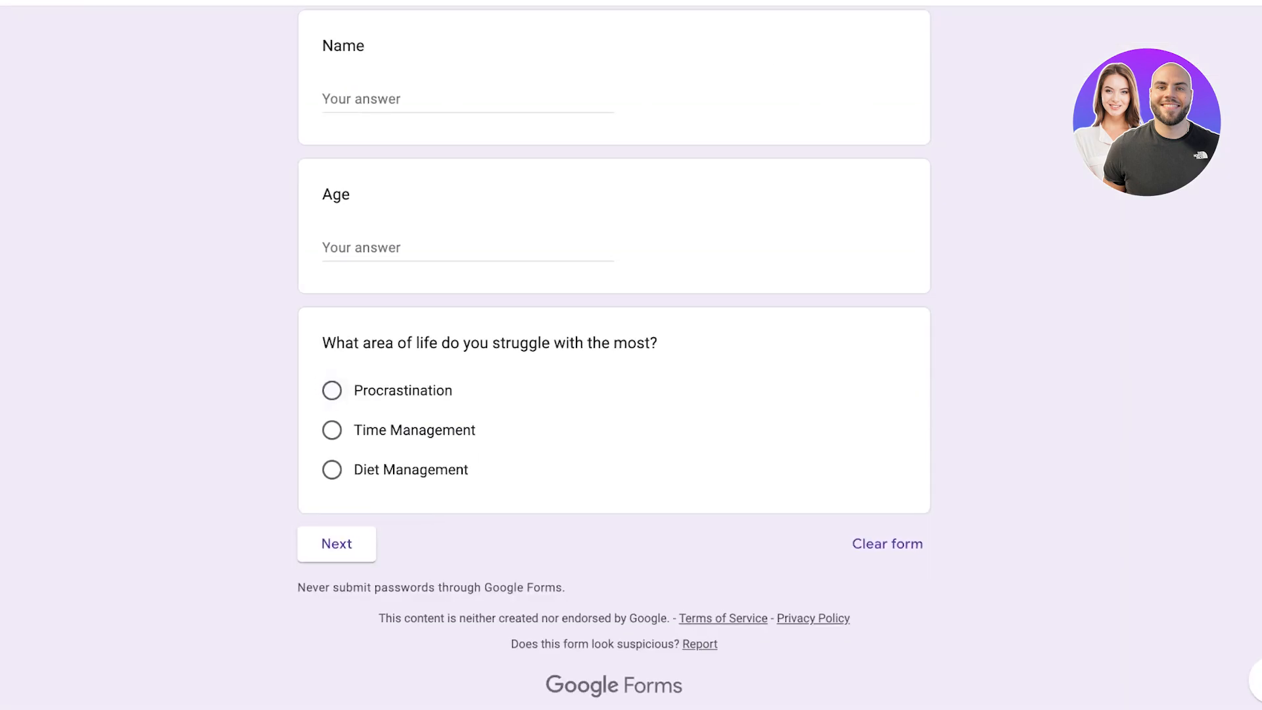
pyautogui.click(330, 391)
pyautogui.click(358, 579)
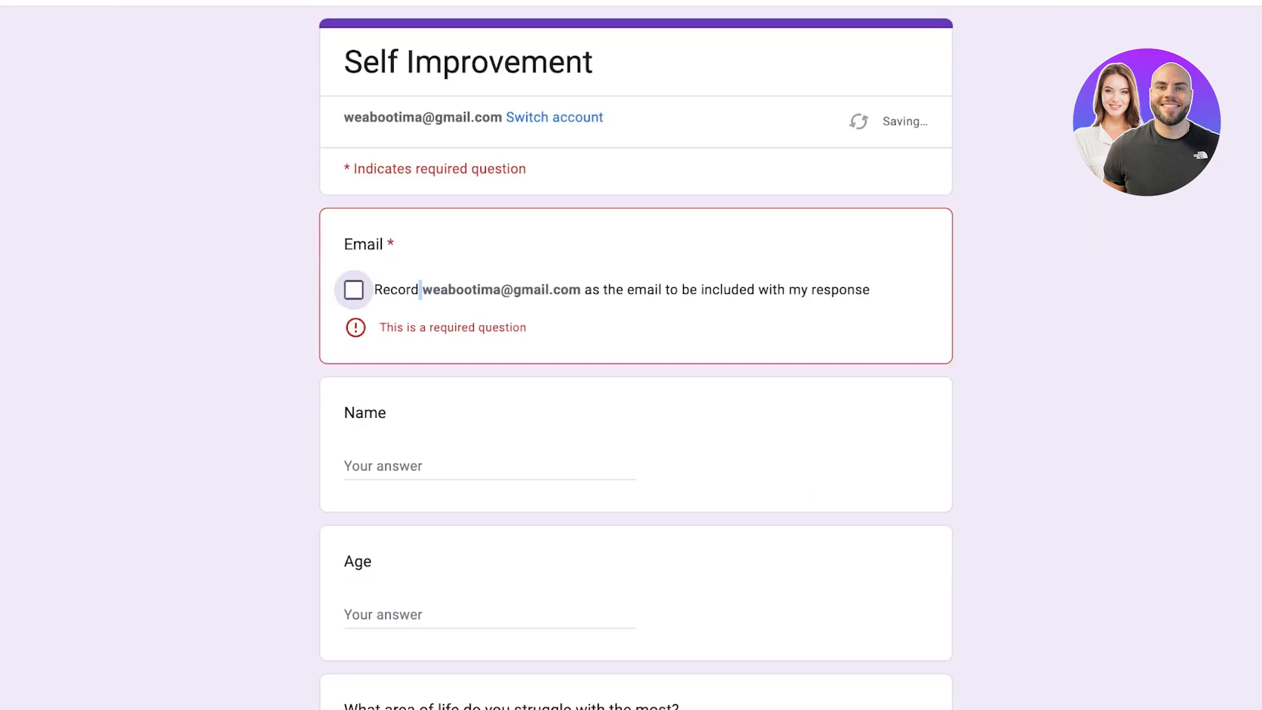
# Step: Agree to record the e-mail, answer both Name and Age with "w", and continue to the Procrastination section
pyautogui.scroll(-2, 353, 123)
pyautogui.click(354, 123)
pyautogui.click(490, 268)
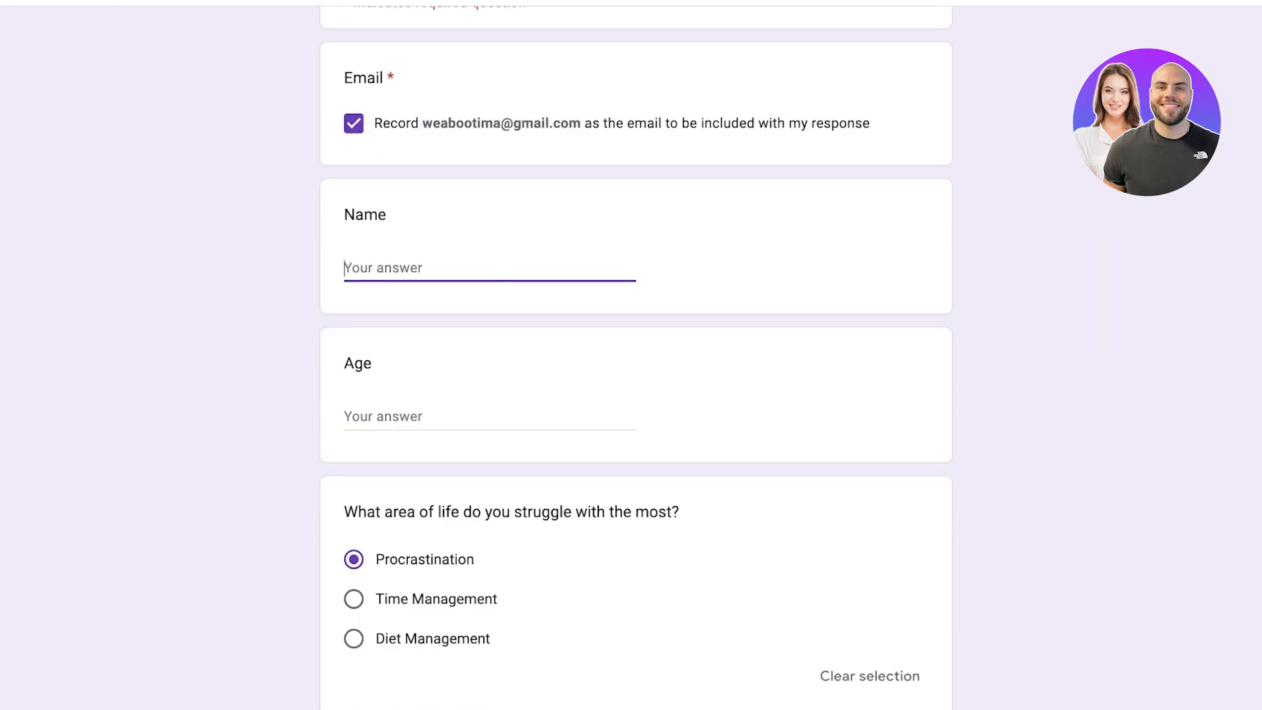
pyautogui.write('w')
pyautogui.press('Tab')
pyautogui.write('w')
pyautogui.scroll(-3, 632, 355)
pyautogui.click(358, 462)
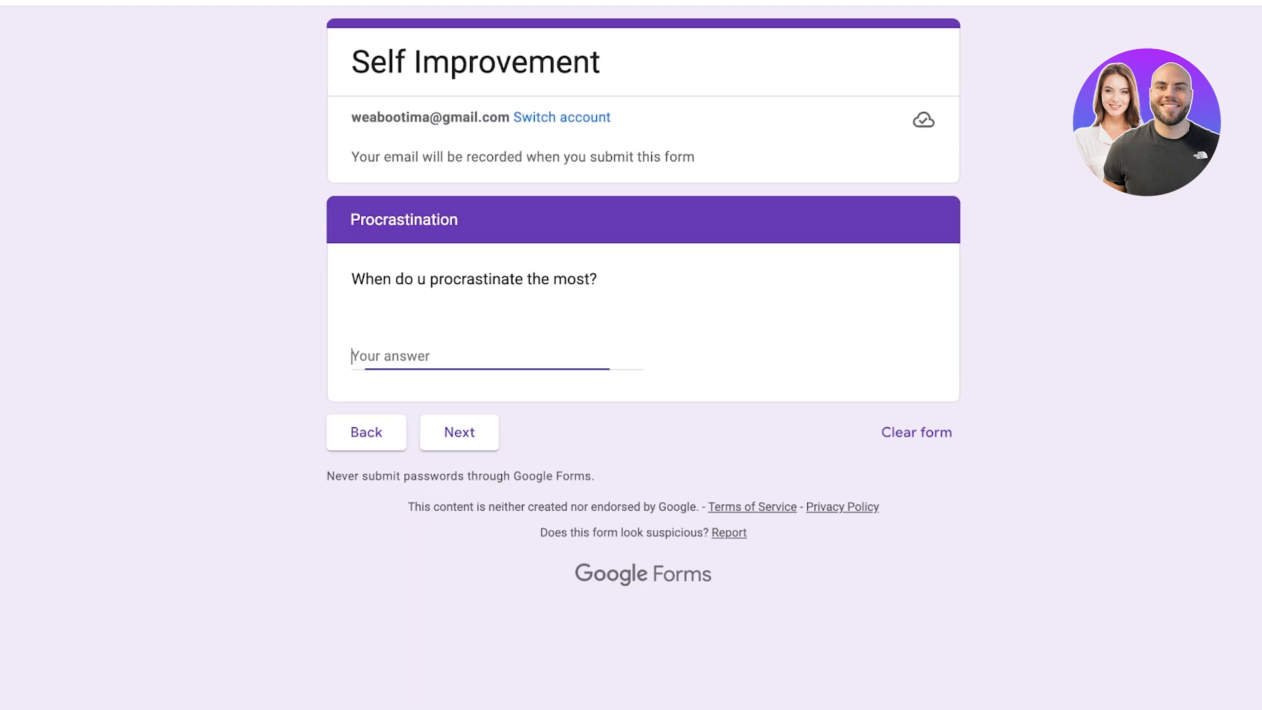
# Step: Page back and forth through the Procrastination, Time and Diet sections of the live form to check their order
pyautogui.click(459, 433)
pyautogui.click(359, 565)
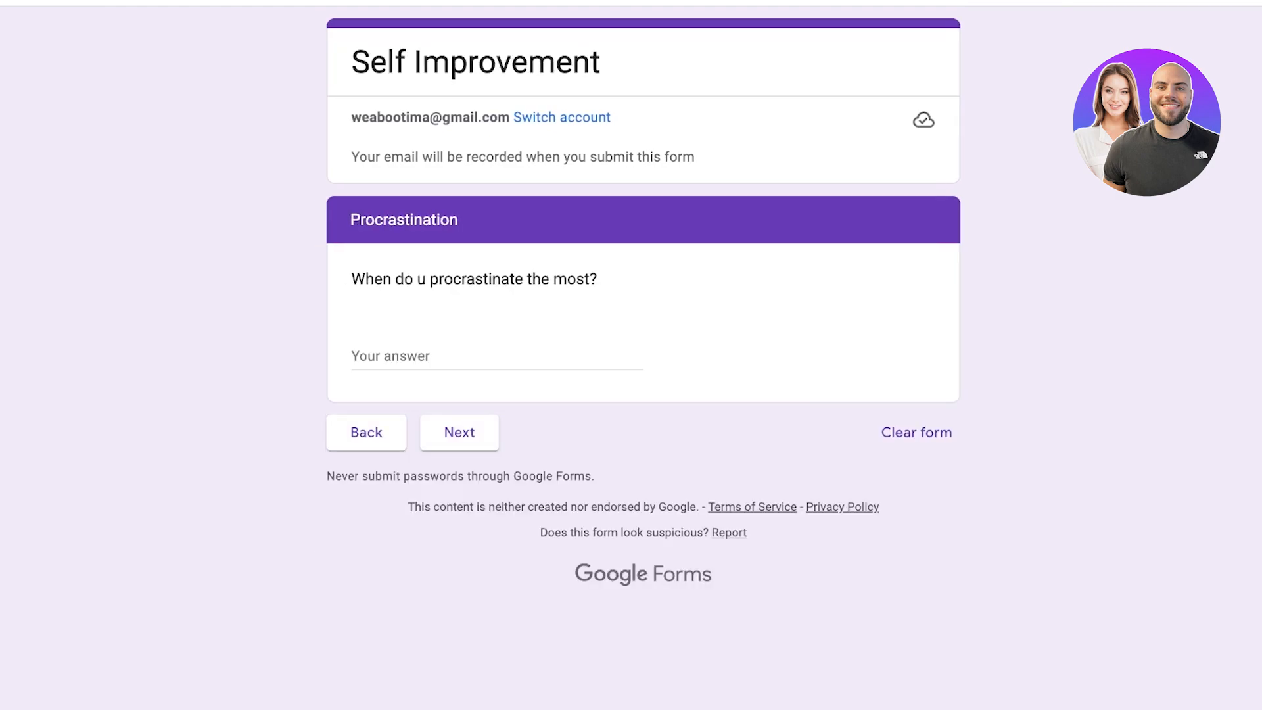
pyautogui.click(459, 432)
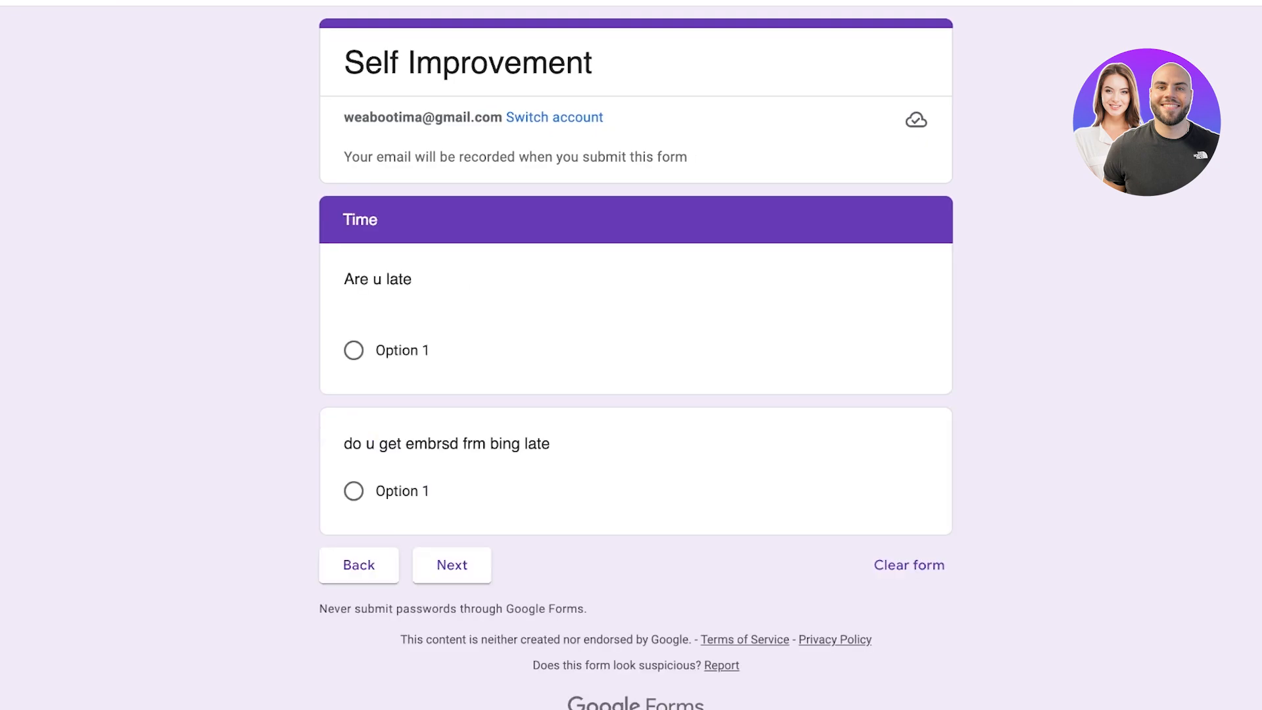
pyautogui.click(452, 565)
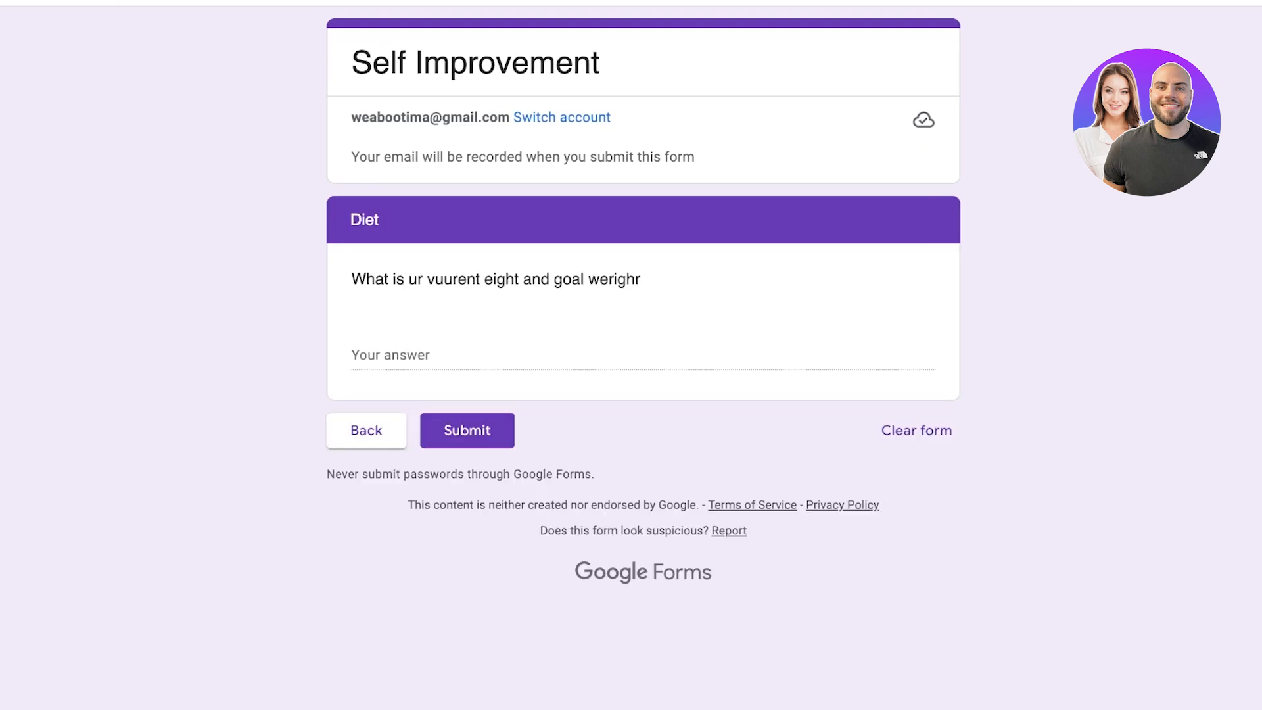
pyautogui.click(366, 430)
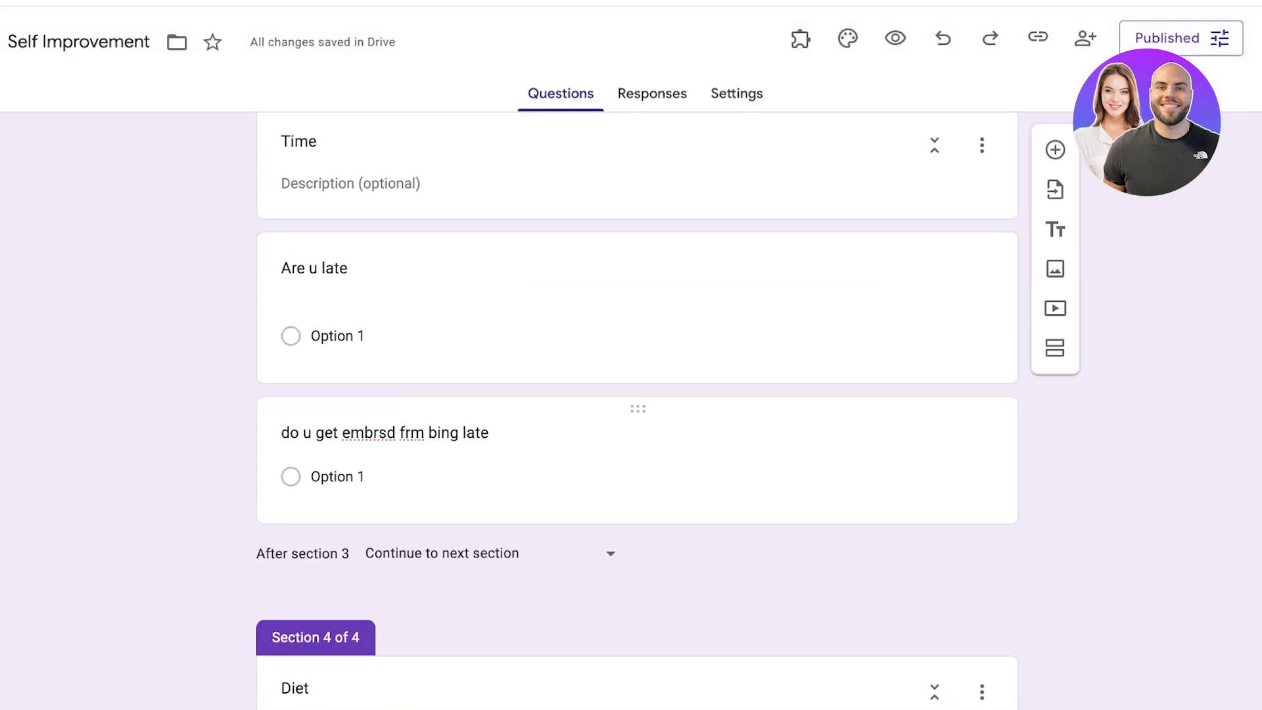
# Step: Return to the form editor and view the destination choices available after section 3, leaving the setting as it is
pyautogui.scroll(-4, 638, 395)
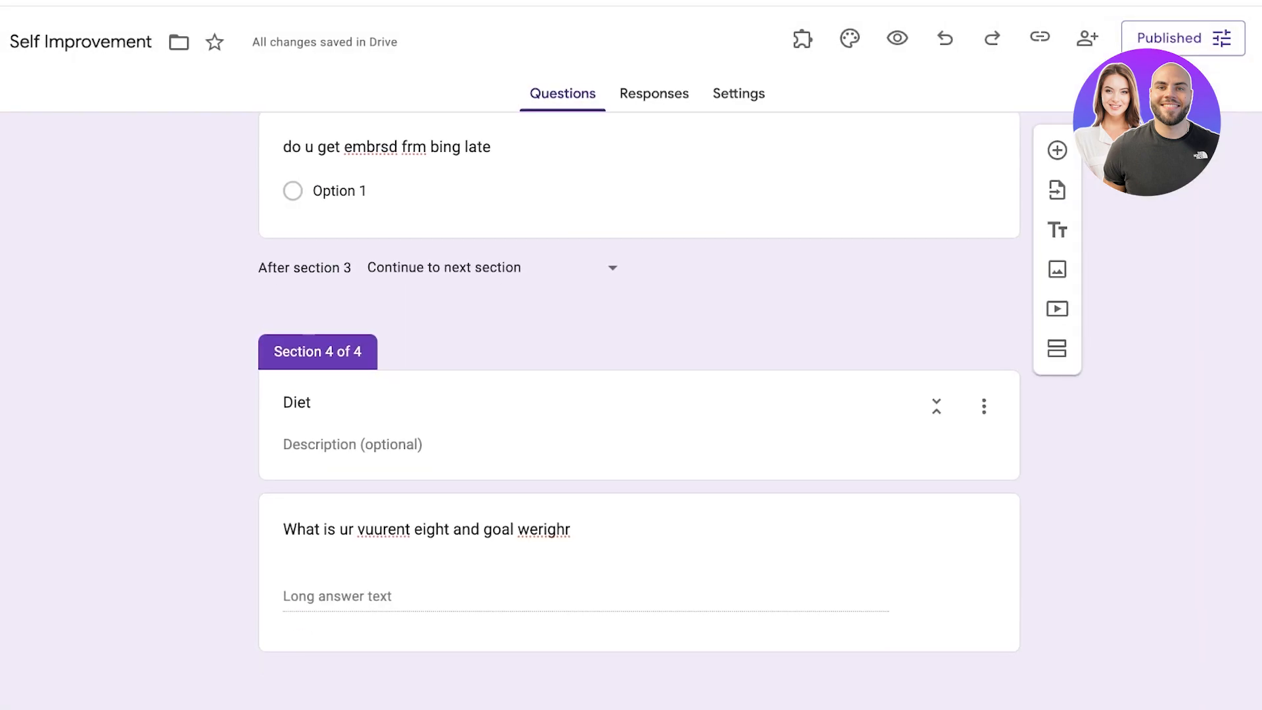
pyautogui.click(492, 267)
pyautogui.click(724, 322)
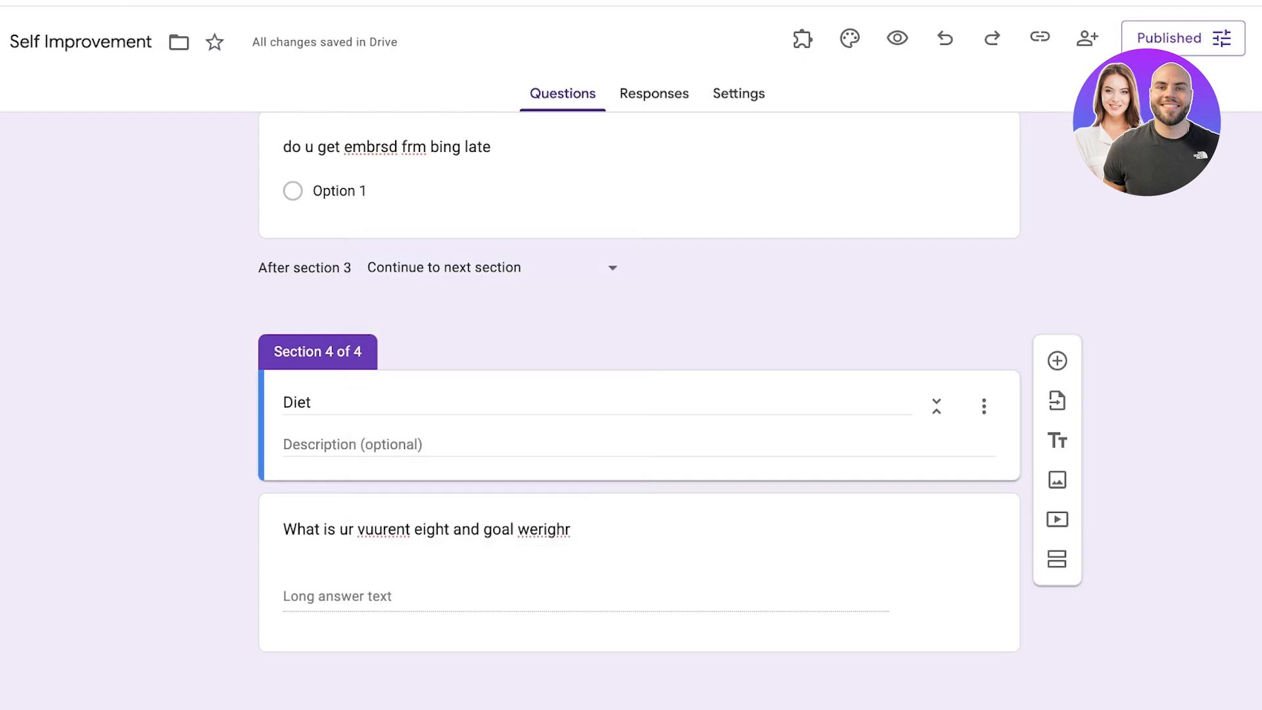
# Step: Review the form from its title down and inspect the destination choices available after section 2
pyautogui.scroll(11, 657, 355)
pyautogui.scroll(10, 638, 408)
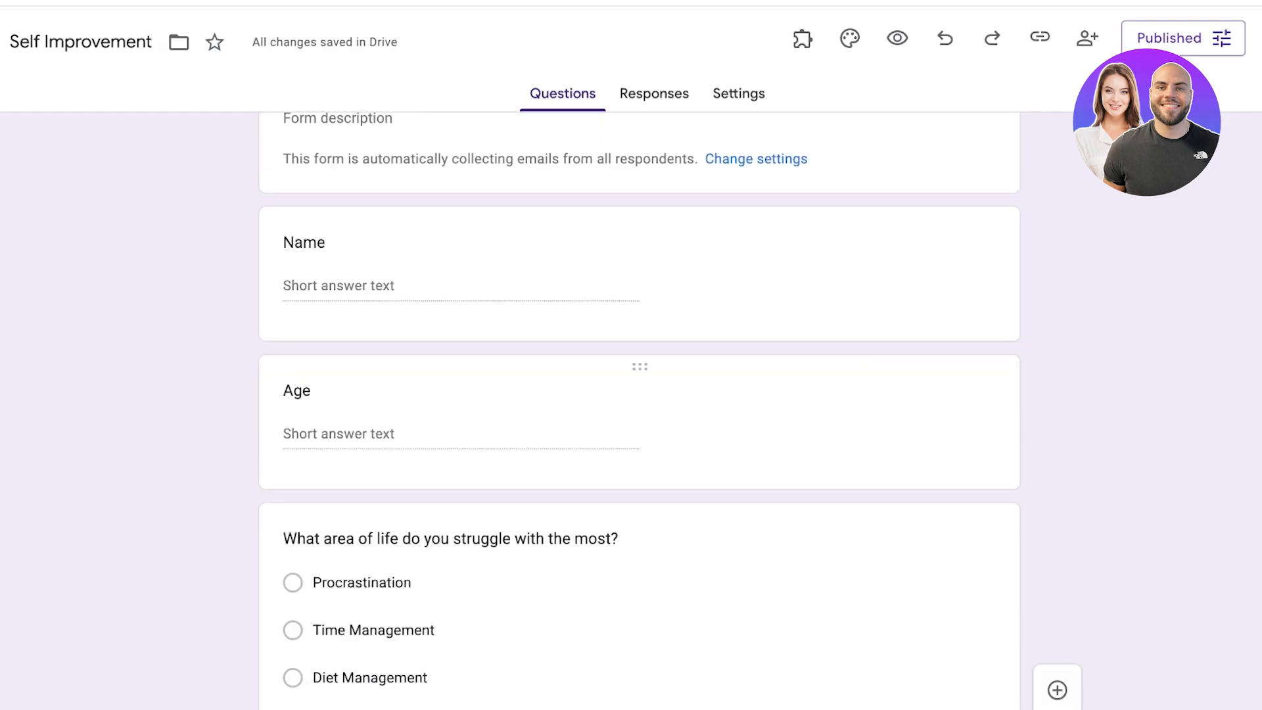
pyautogui.scroll(2, 638, 395)
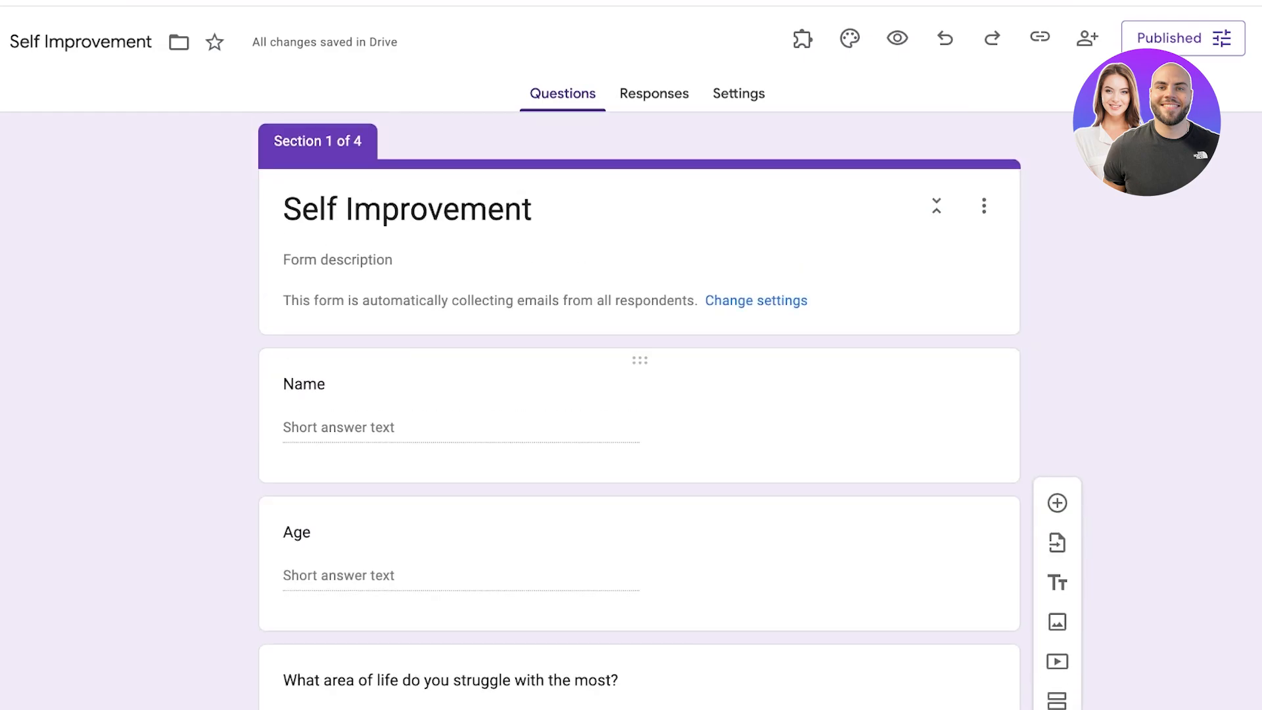
pyautogui.scroll(-5, 934, 216)
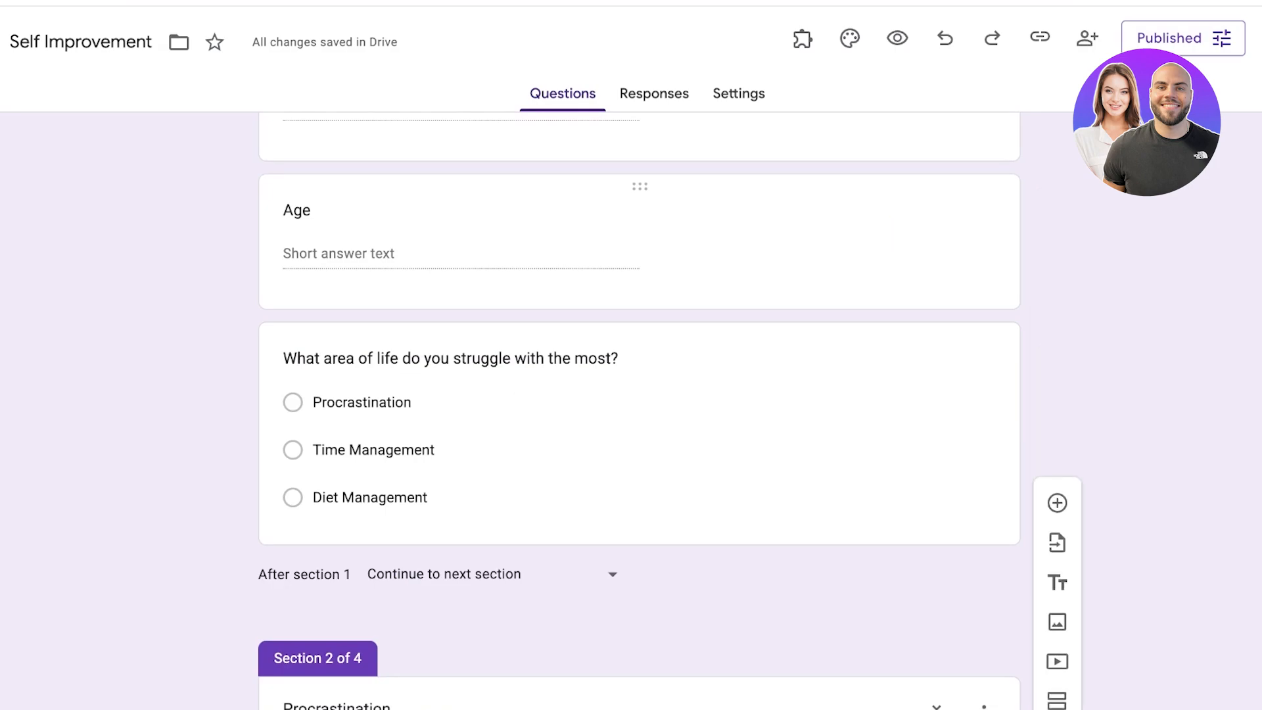
pyautogui.scroll(-6, 637, 408)
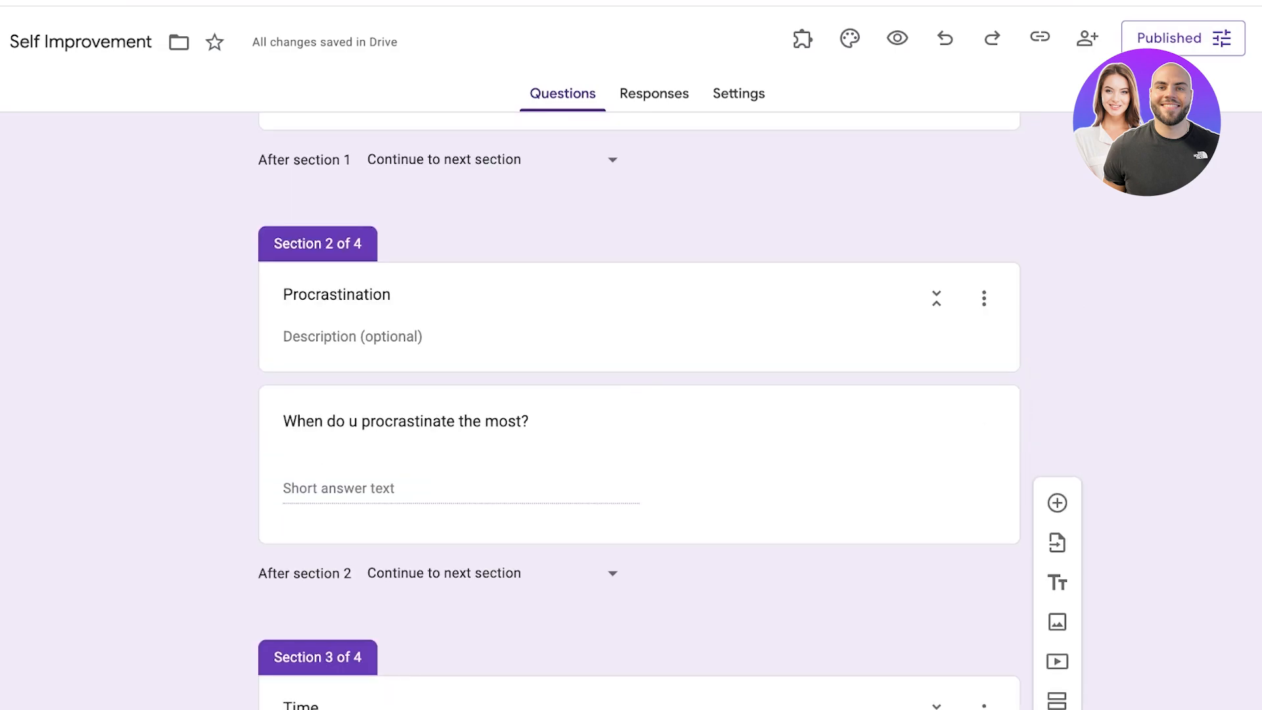
pyautogui.click(493, 574)
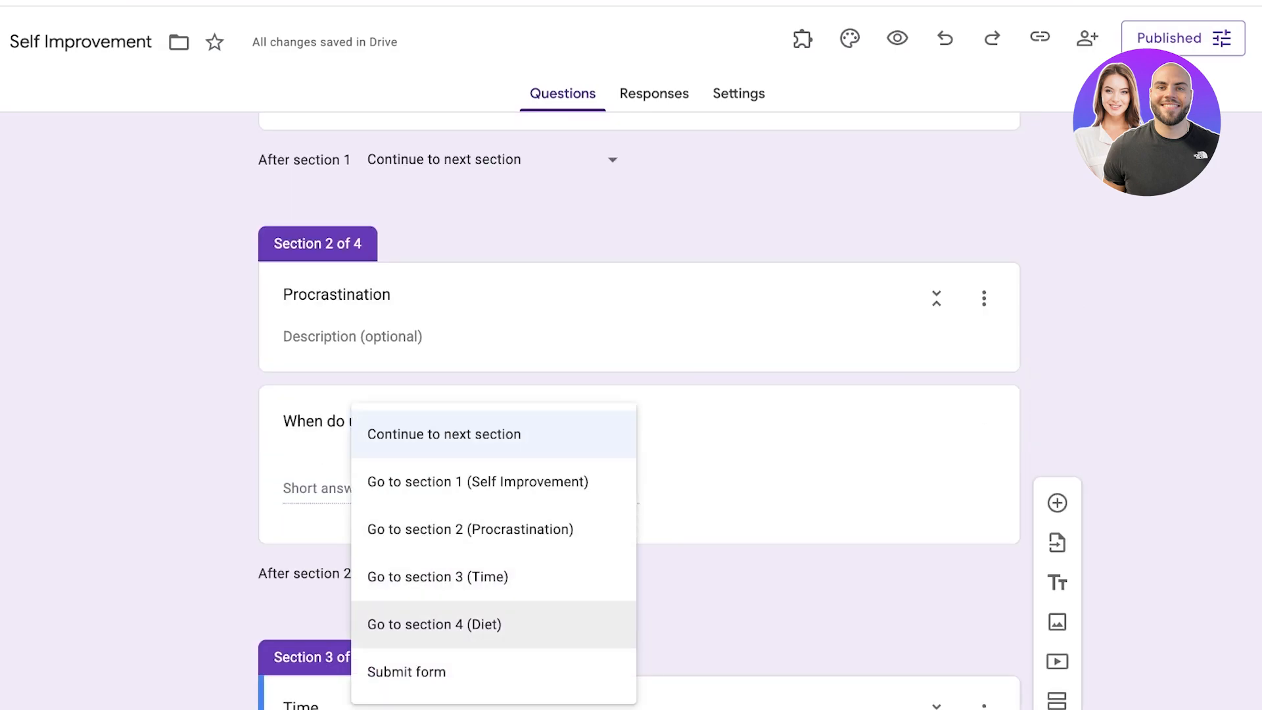
pyautogui.click(723, 598)
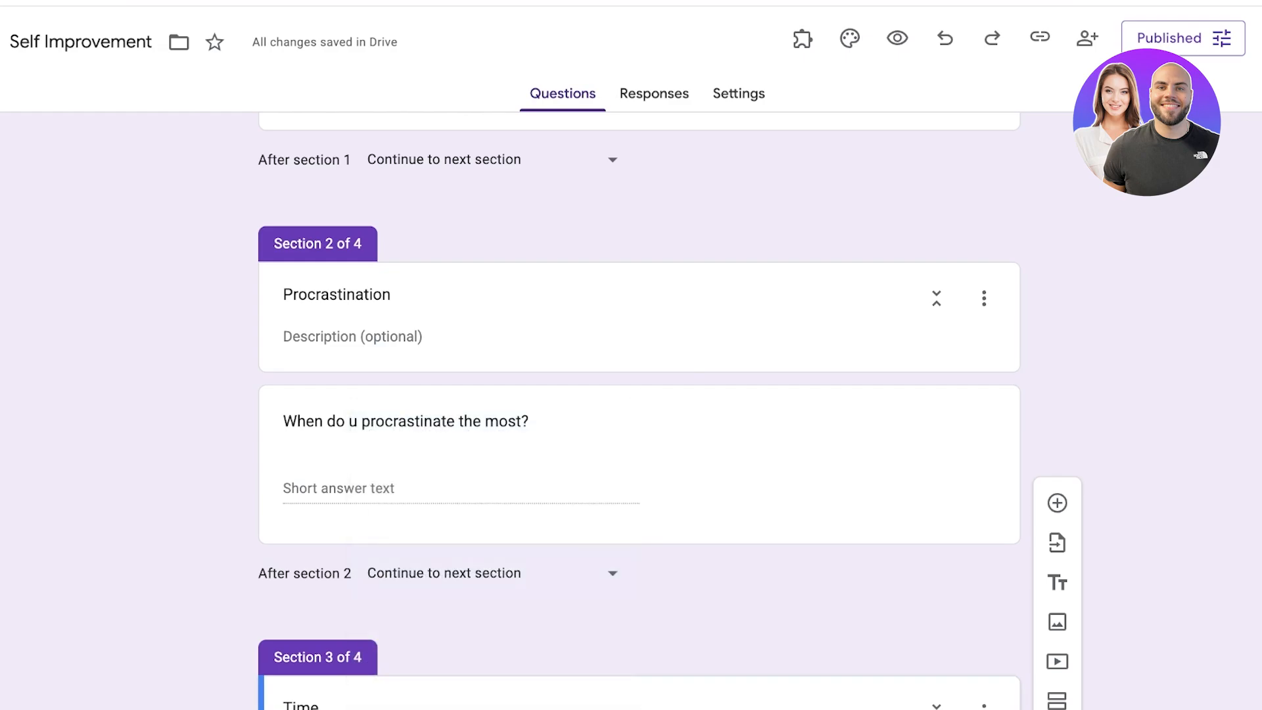
# Step: Set the form to be submitted after section 2 (Procrastination)
pyautogui.scroll(-3, 493, 446)
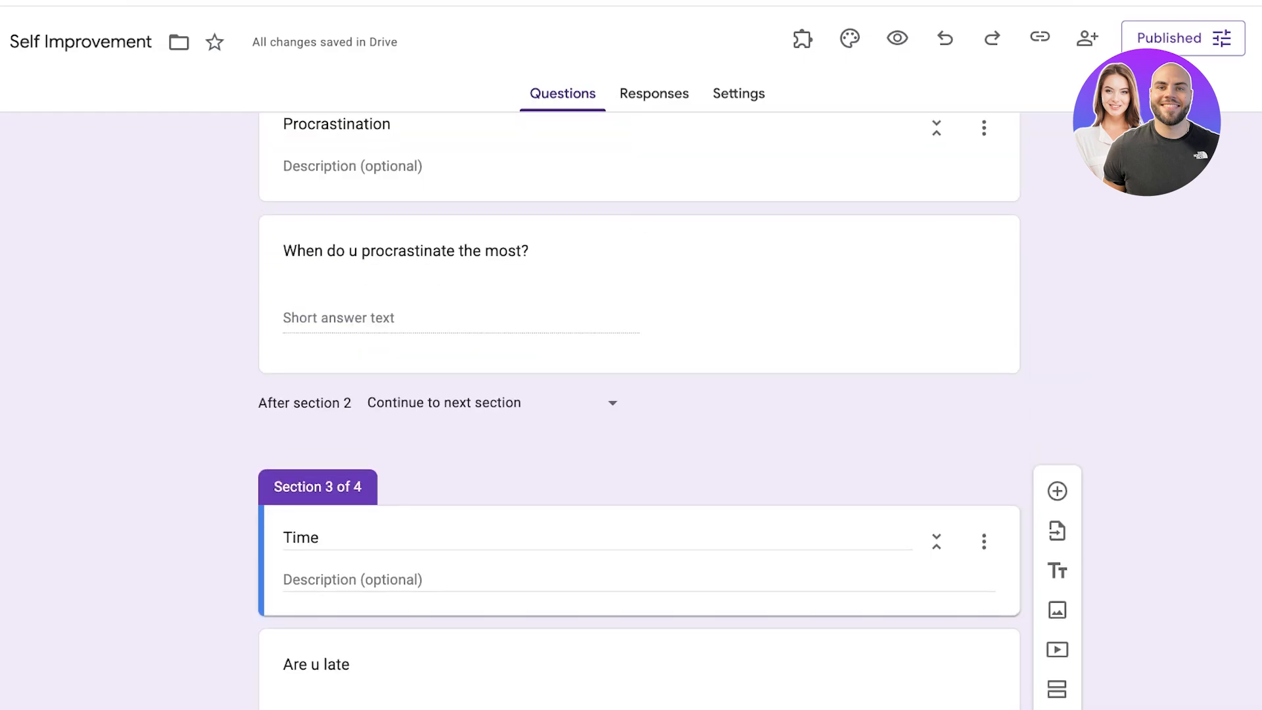
pyautogui.scroll(1, 493, 447)
pyautogui.click(493, 447)
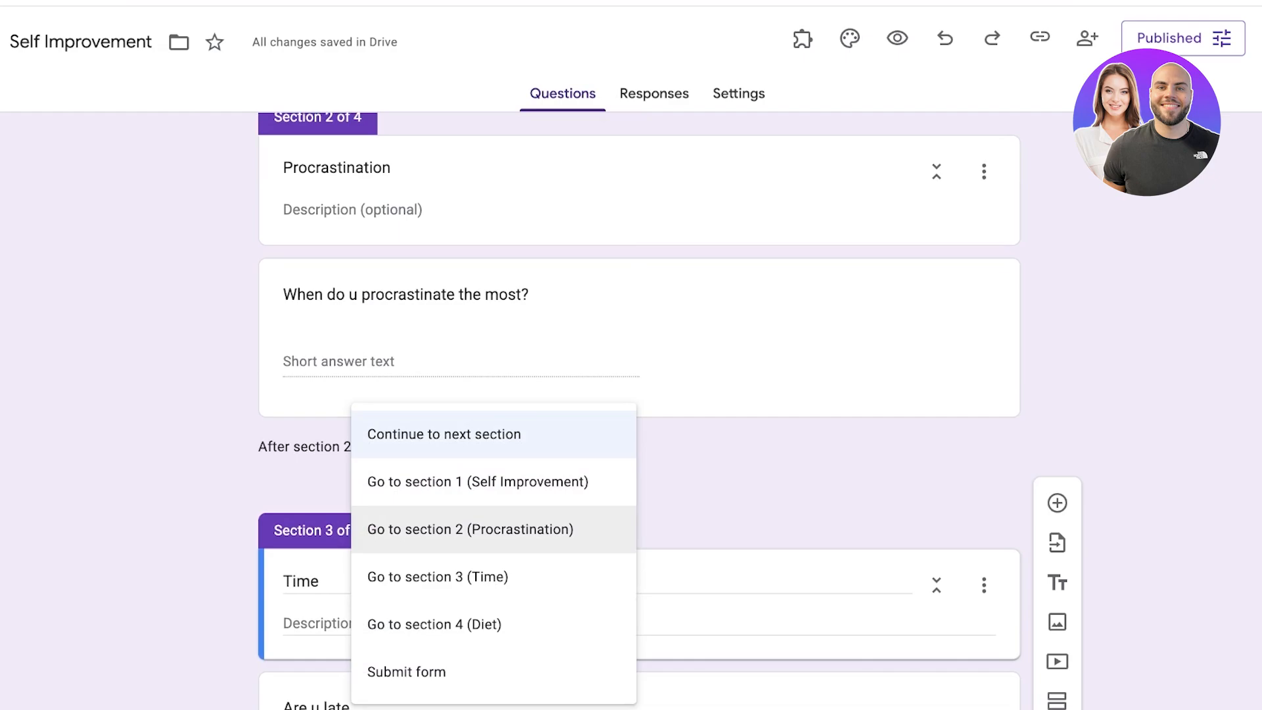
pyautogui.click(493, 672)
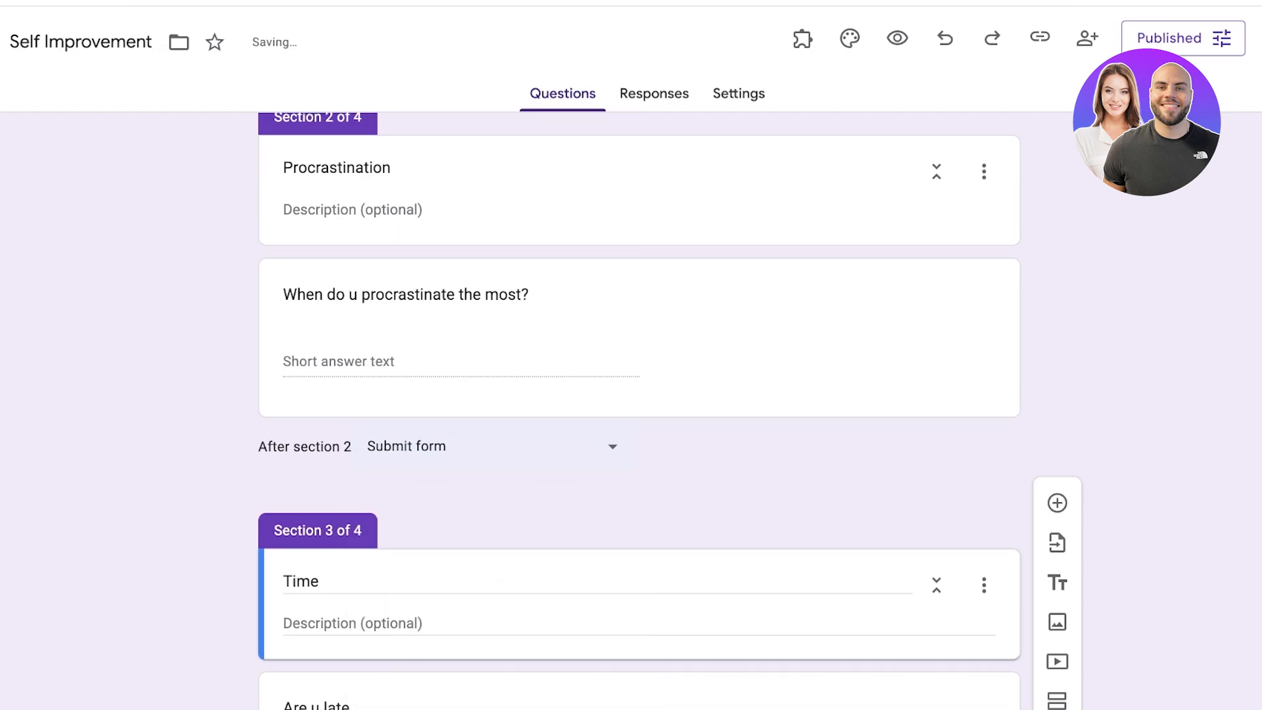
# Step: Set the form to be submitted after section 3 (Time)
pyautogui.scroll(-5, 494, 526)
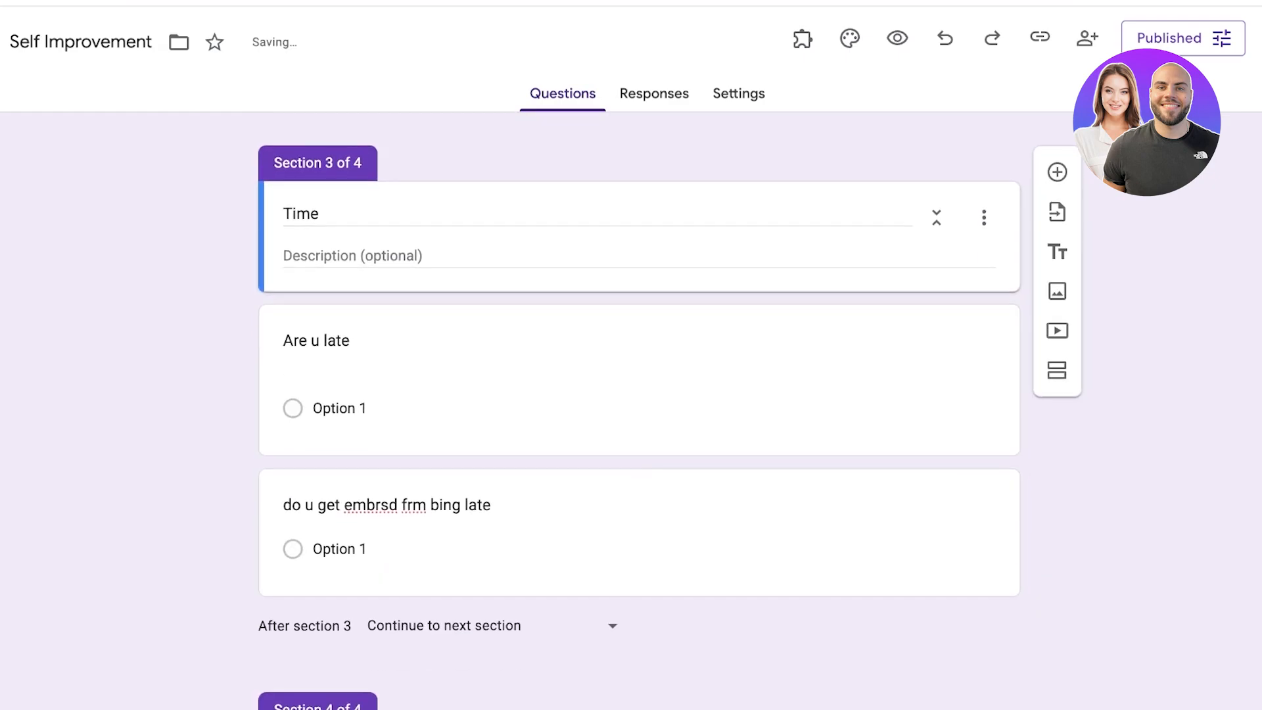
pyautogui.click(493, 626)
pyautogui.click(434, 672)
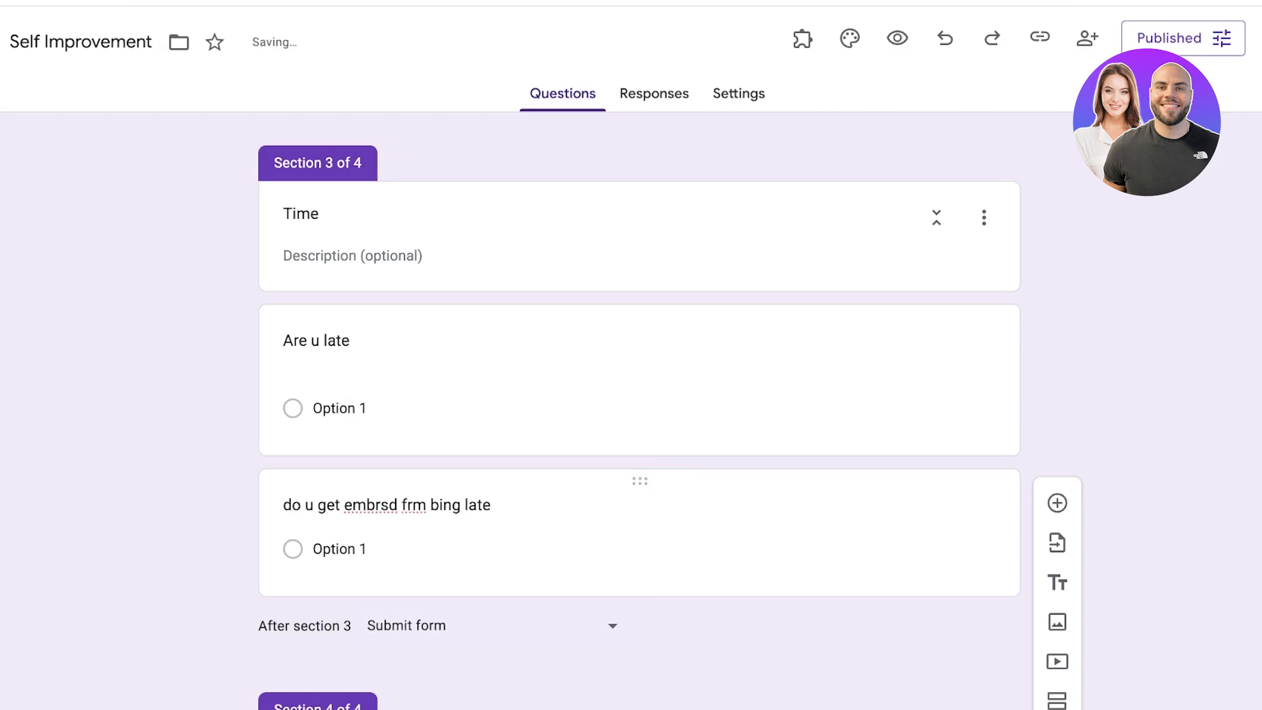
pyautogui.scroll(-5, 494, 546)
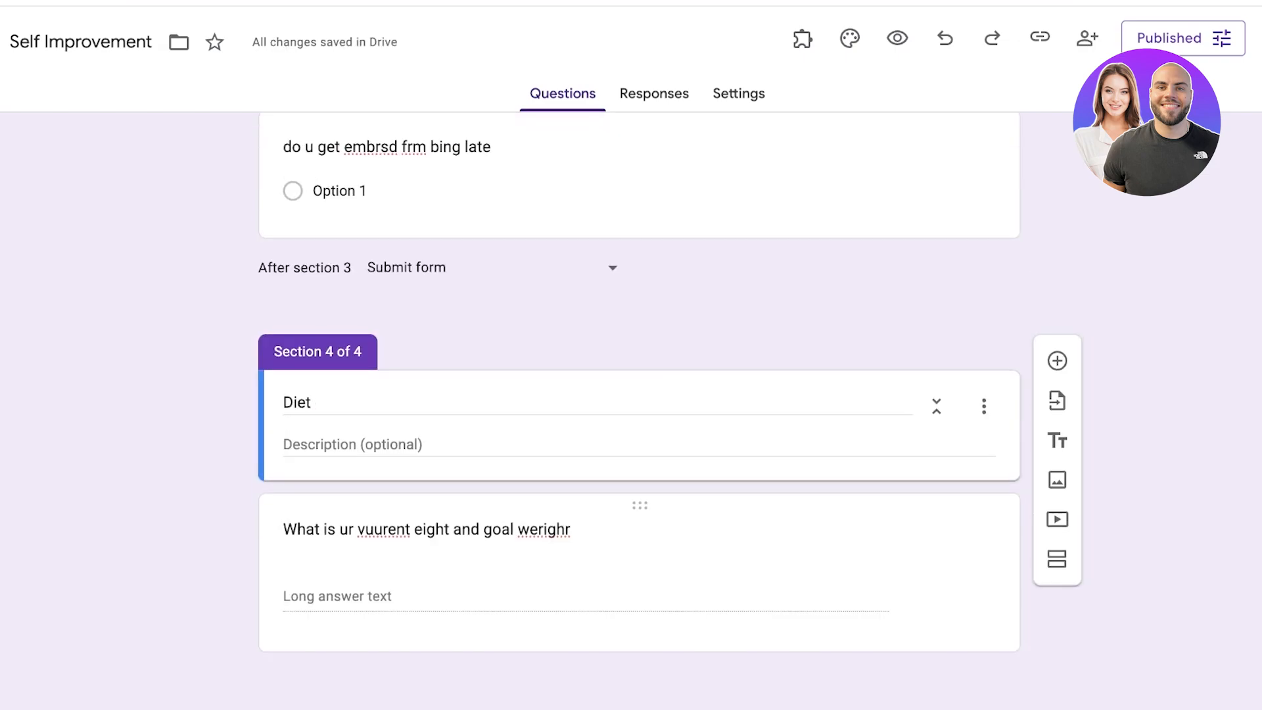
# Step: Copy the responder link from the publishing options and continue past the live form's first section with Procrastination selected
pyautogui.scroll(4, 493, 546)
pyautogui.click(1184, 38)
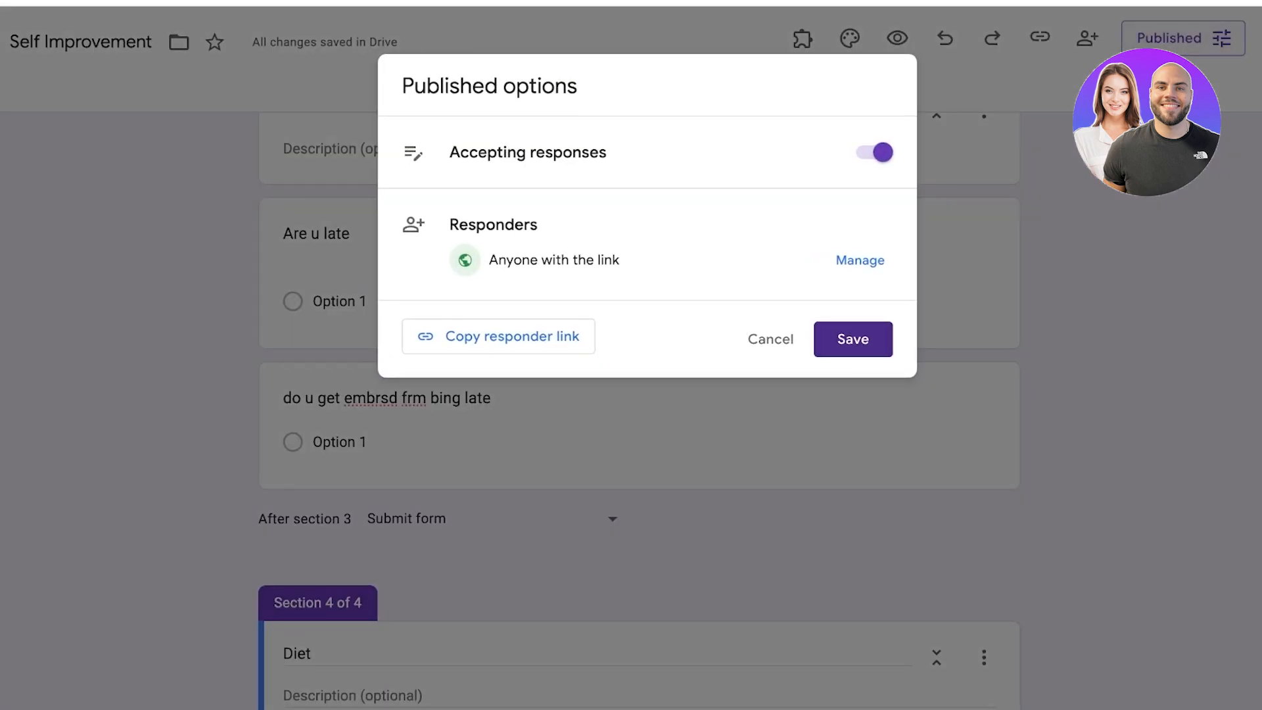
pyautogui.click(498, 336)
pyautogui.click(854, 339)
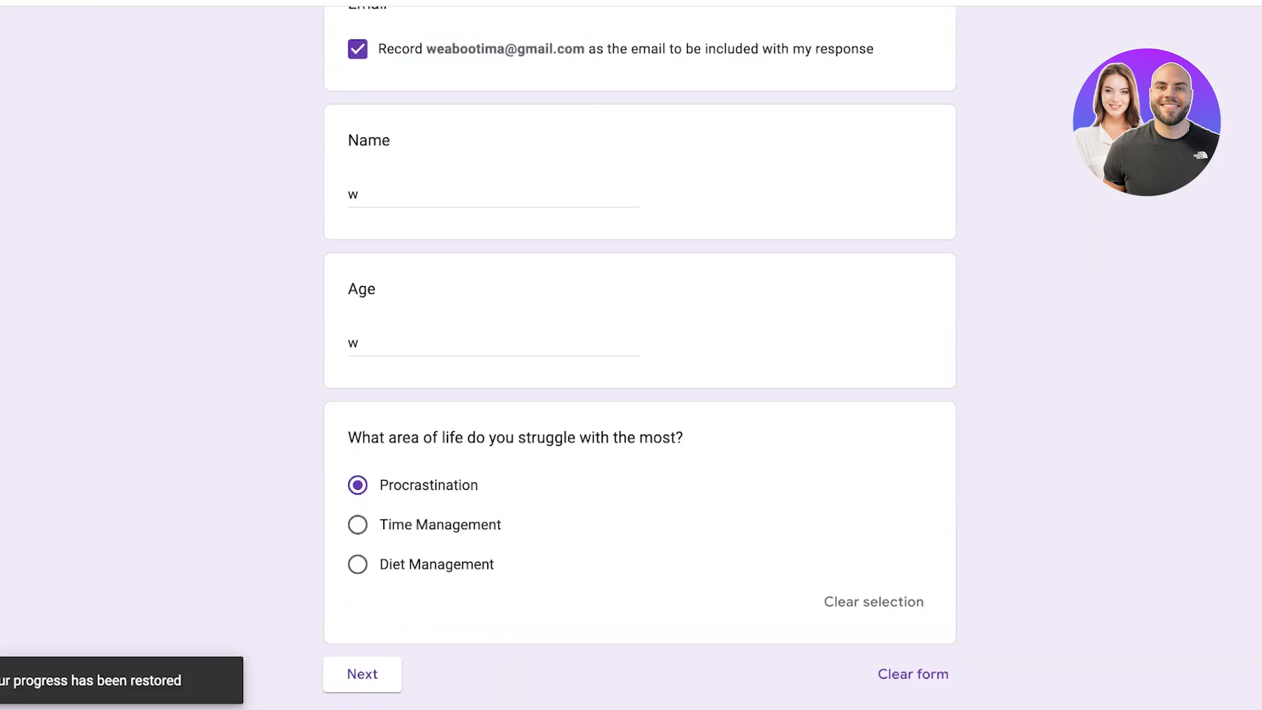
pyautogui.click(362, 675)
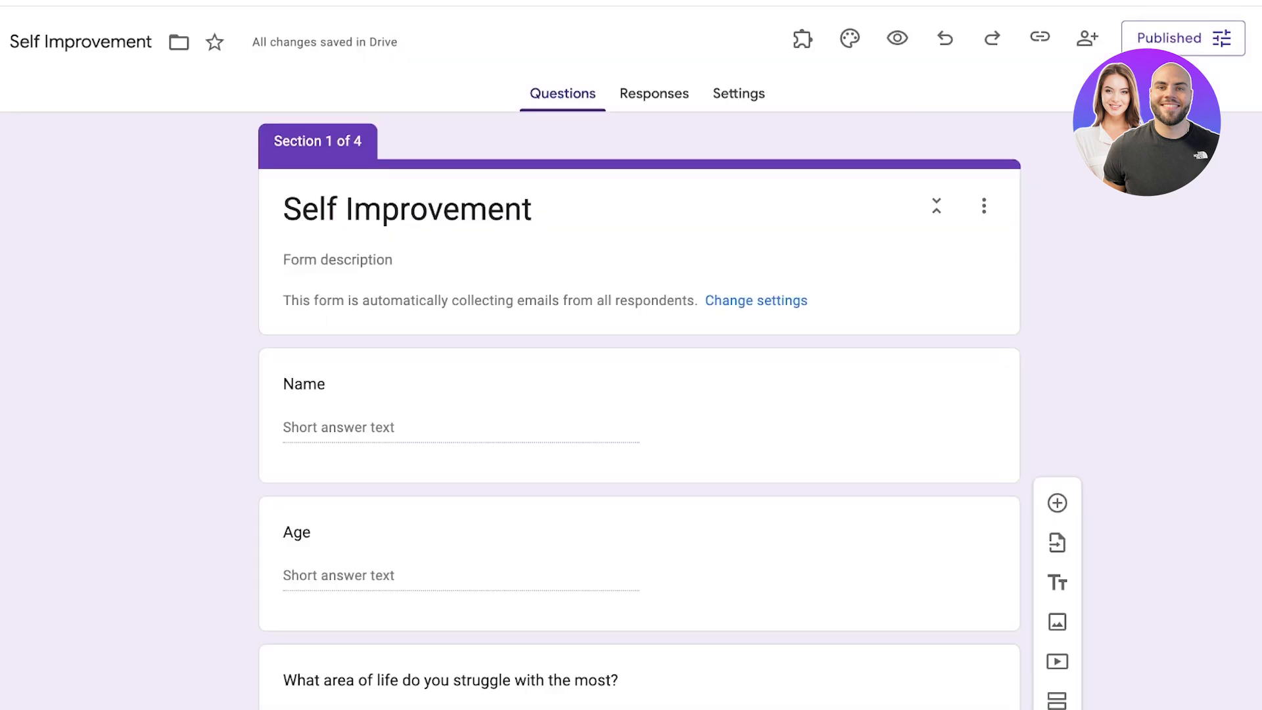
# Step: Reword the Diet section's question in the form editor as the short-answer question "What is your current weight?"
pyautogui.scroll(-18, 639, 407)
pyautogui.scroll(7, 640, 408)
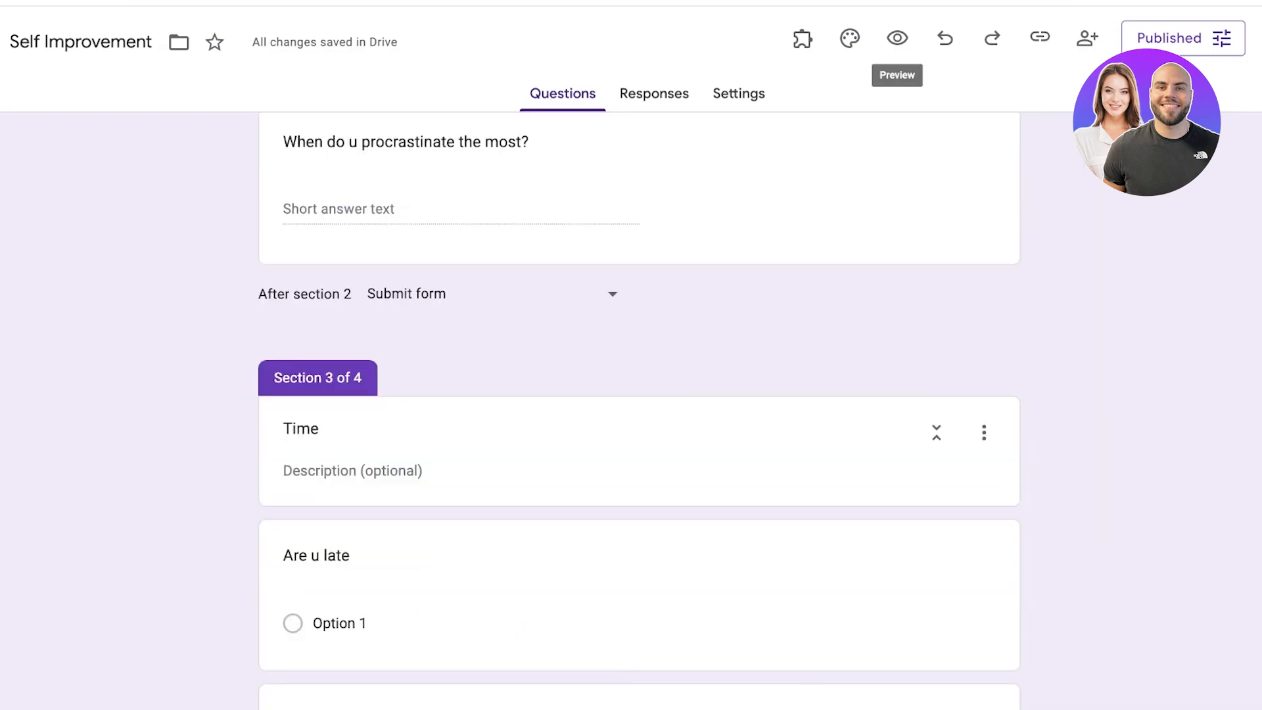
pyautogui.scroll(-7, 639, 408)
pyautogui.scroll(18, 639, 408)
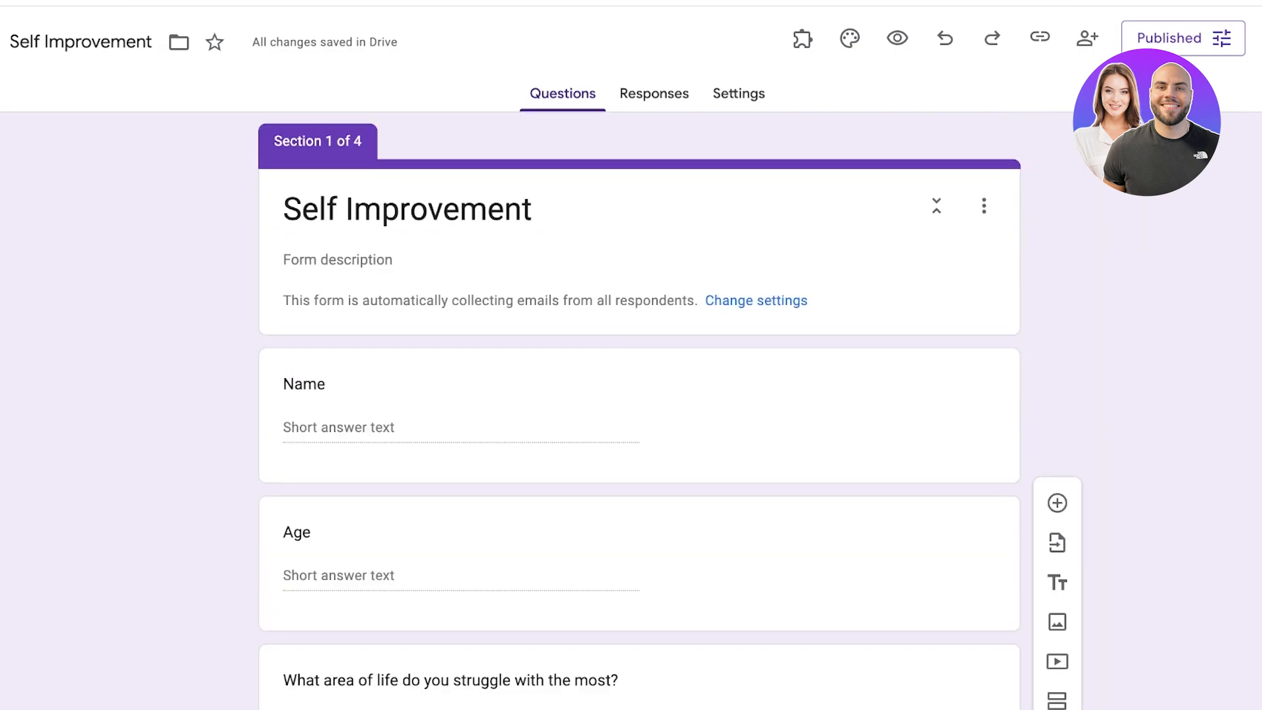
pyautogui.scroll(-18, 639, 408)
pyautogui.scroll(4, 639, 408)
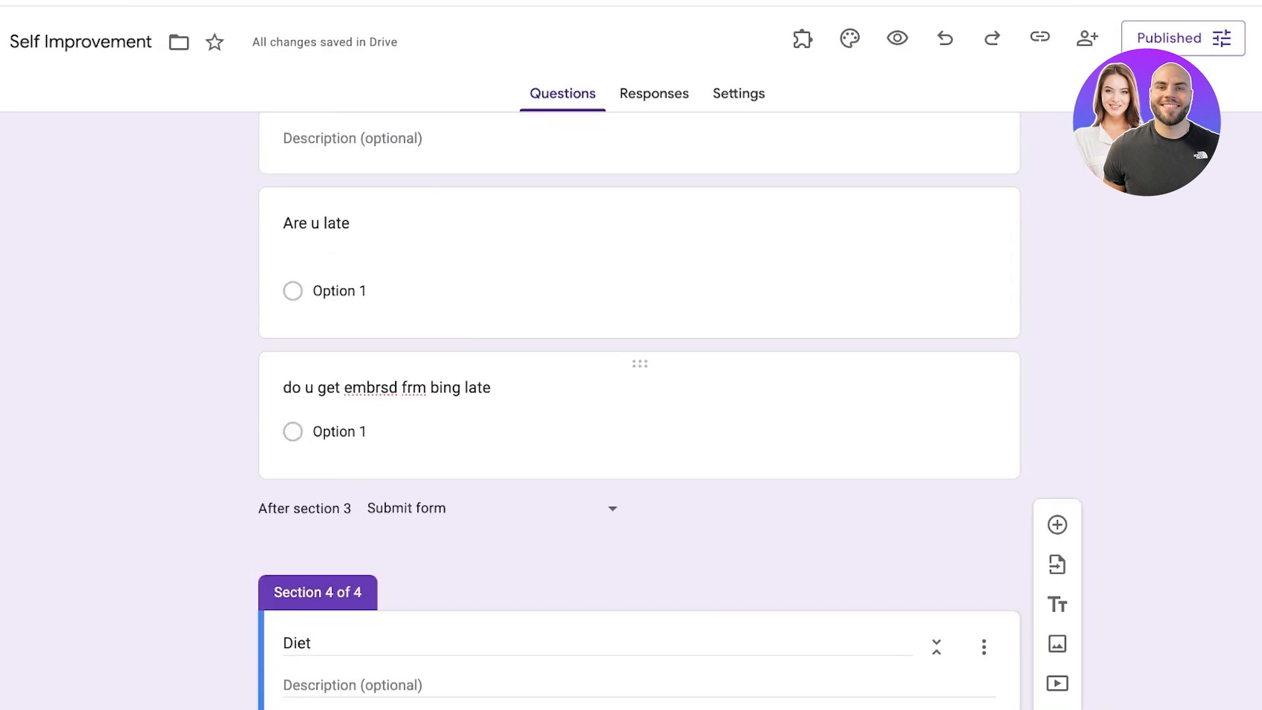
pyautogui.scroll(-4, 639, 408)
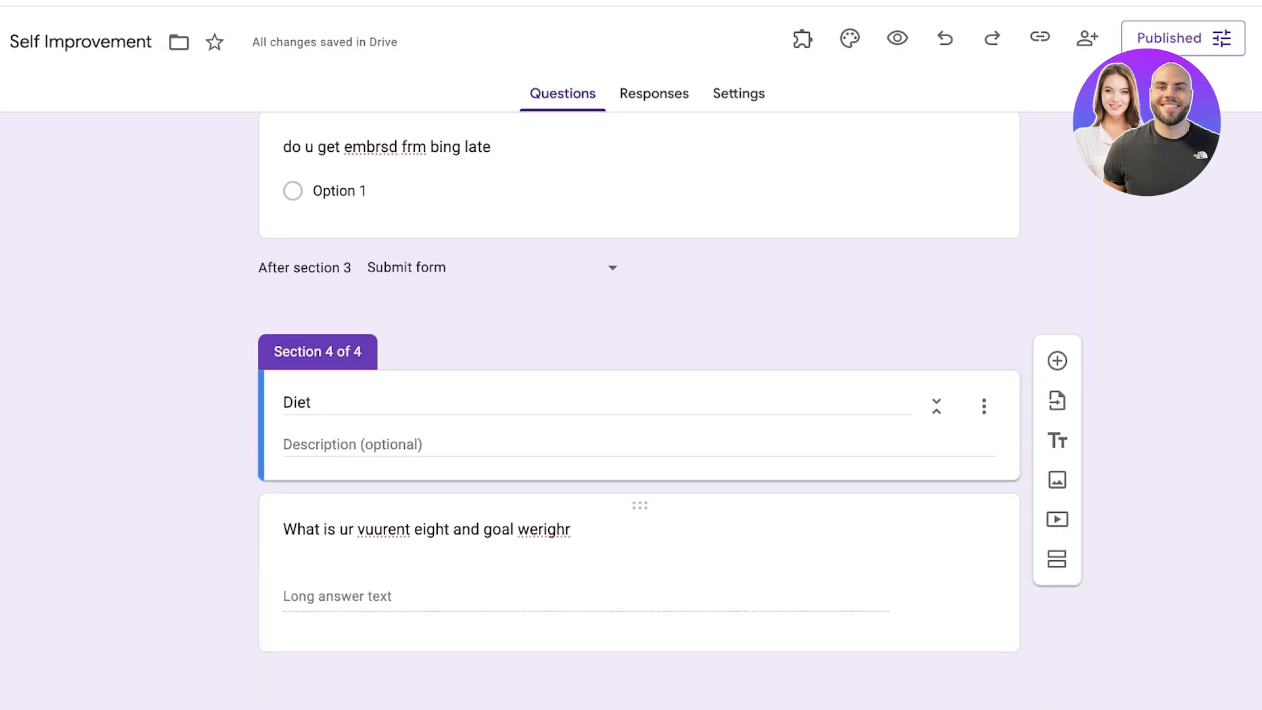
pyautogui.click(427, 530)
pyautogui.press('BackSpace')
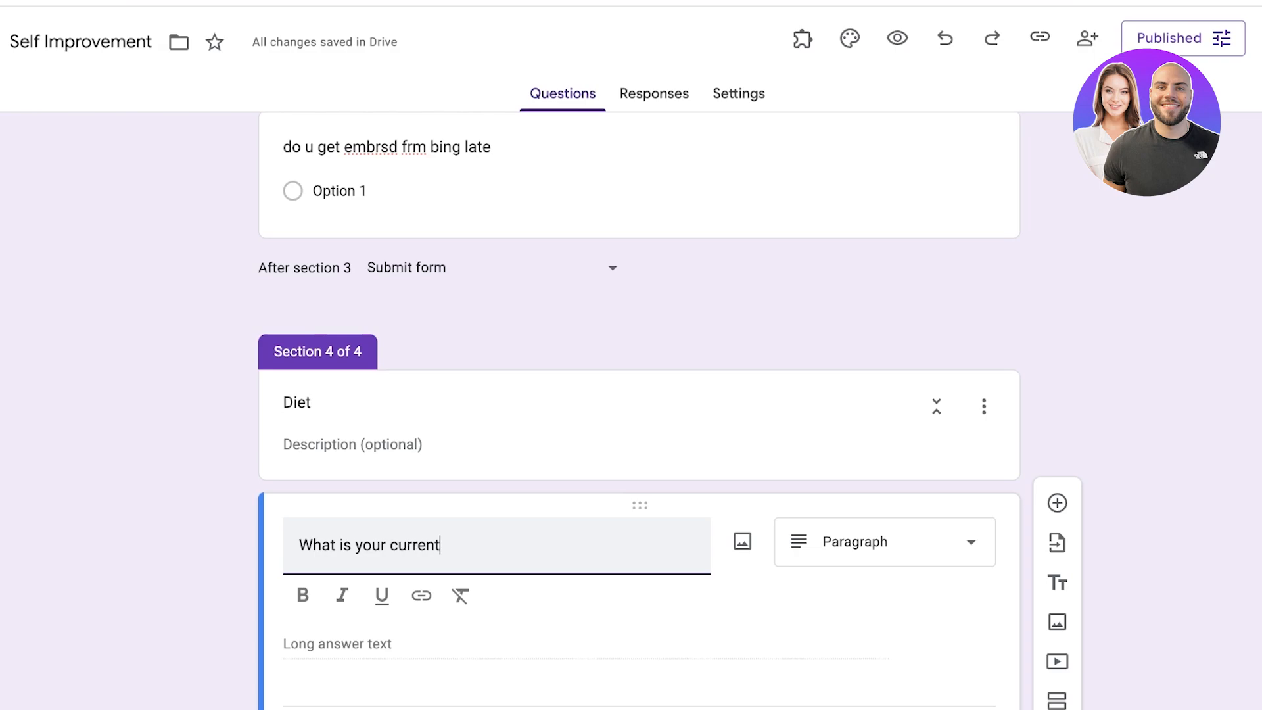
pyautogui.scroll(-2, 639, 408)
pyautogui.click(1057, 398)
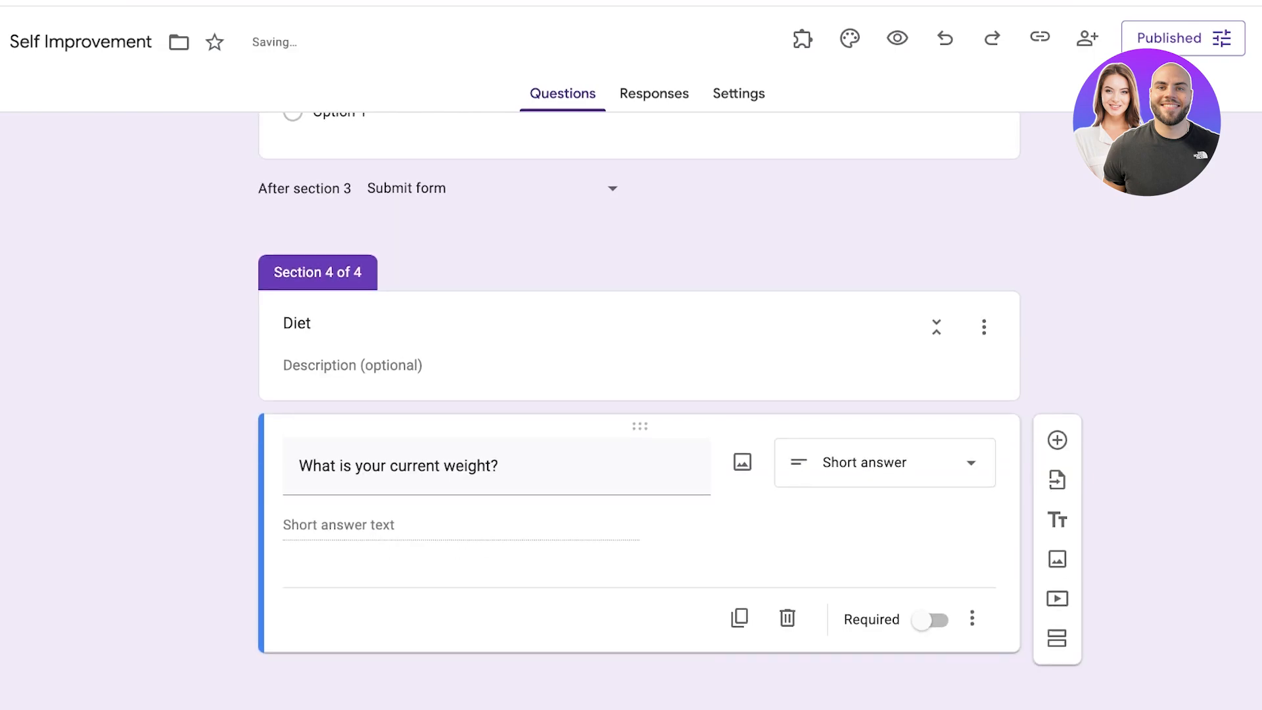
# Step: Add the multiple-choice question "Do you want to lose weight?" to the Diet section with the options No and Yes
pyautogui.click(1057, 440)
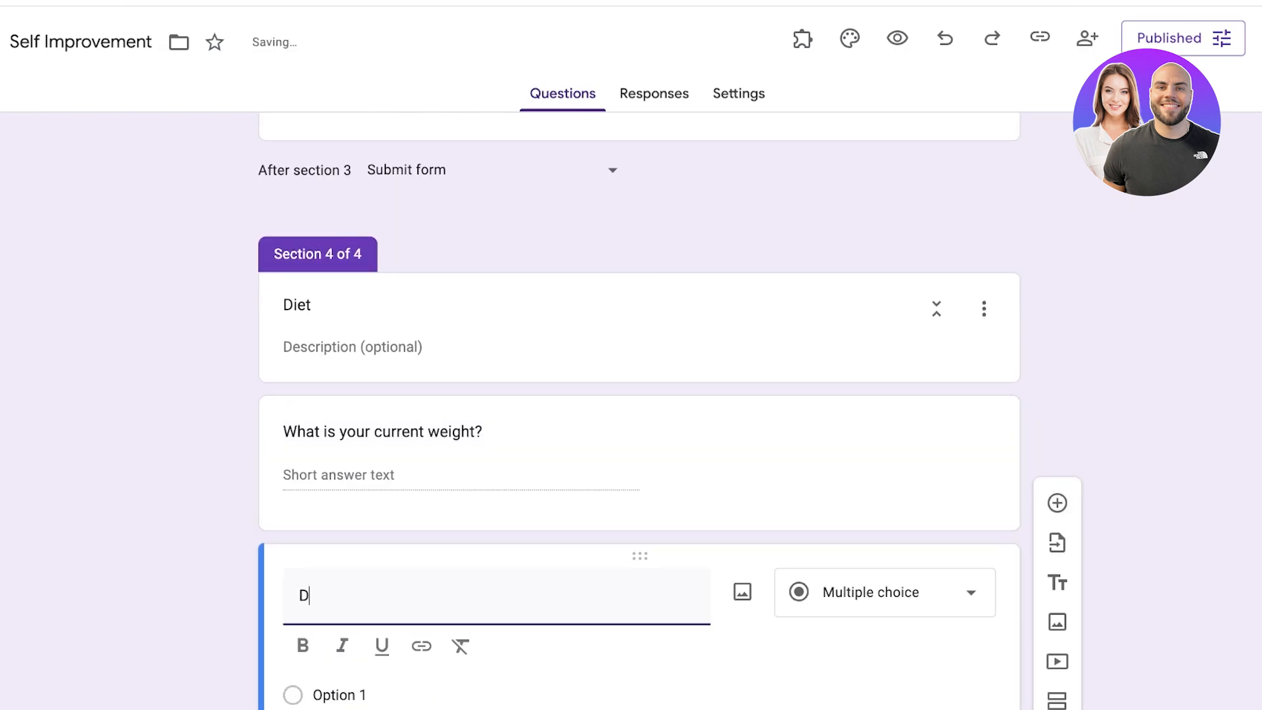
pyautogui.write('Do you want to lose weight?')
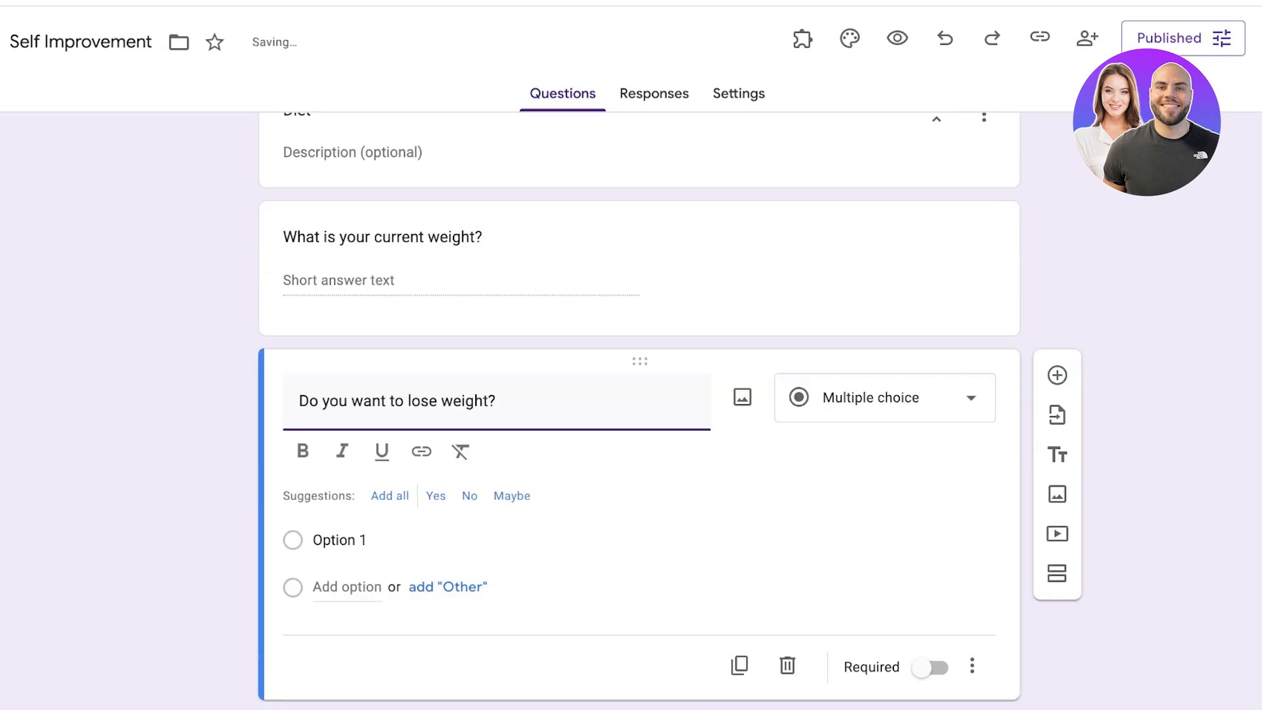
pyautogui.press('Return')
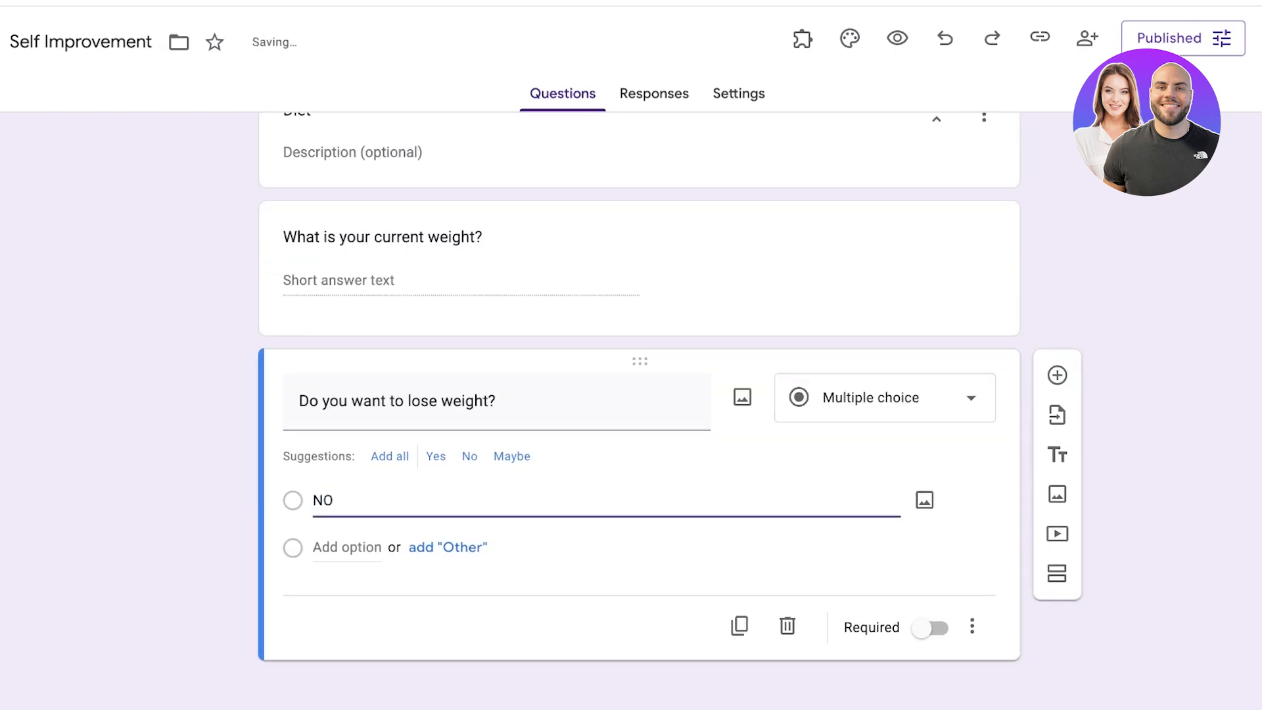
pyautogui.press('Return')
pyautogui.write('Yes')
pyautogui.press('Up')
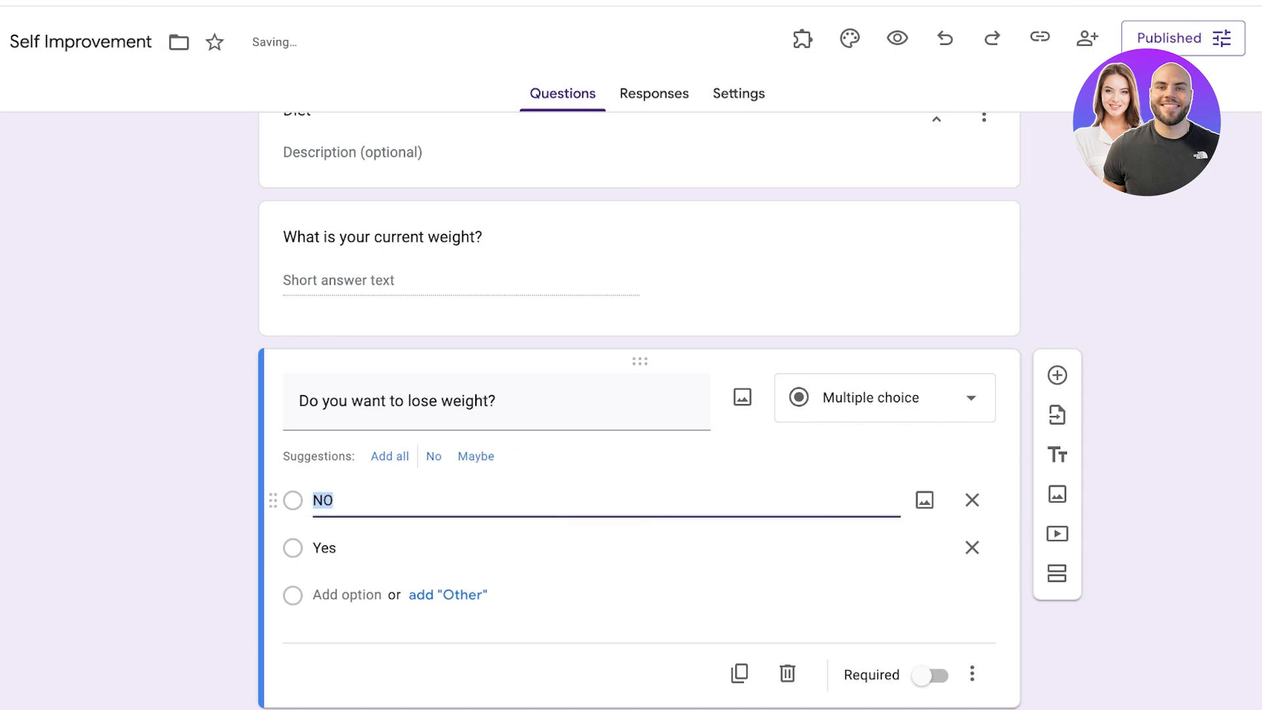
pyautogui.write('No')
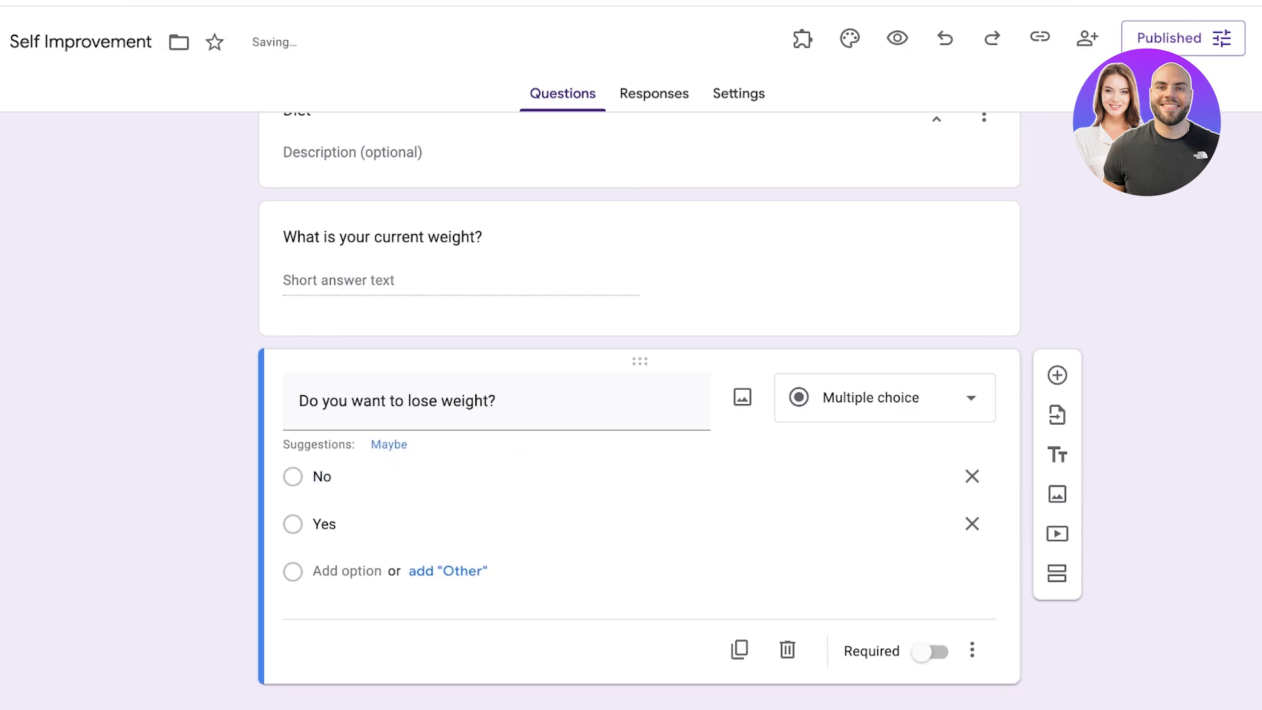
# Step: Add two new sections after the Diet section and title the first one "Lose Weight"
pyautogui.scroll(-1, 972, 447)
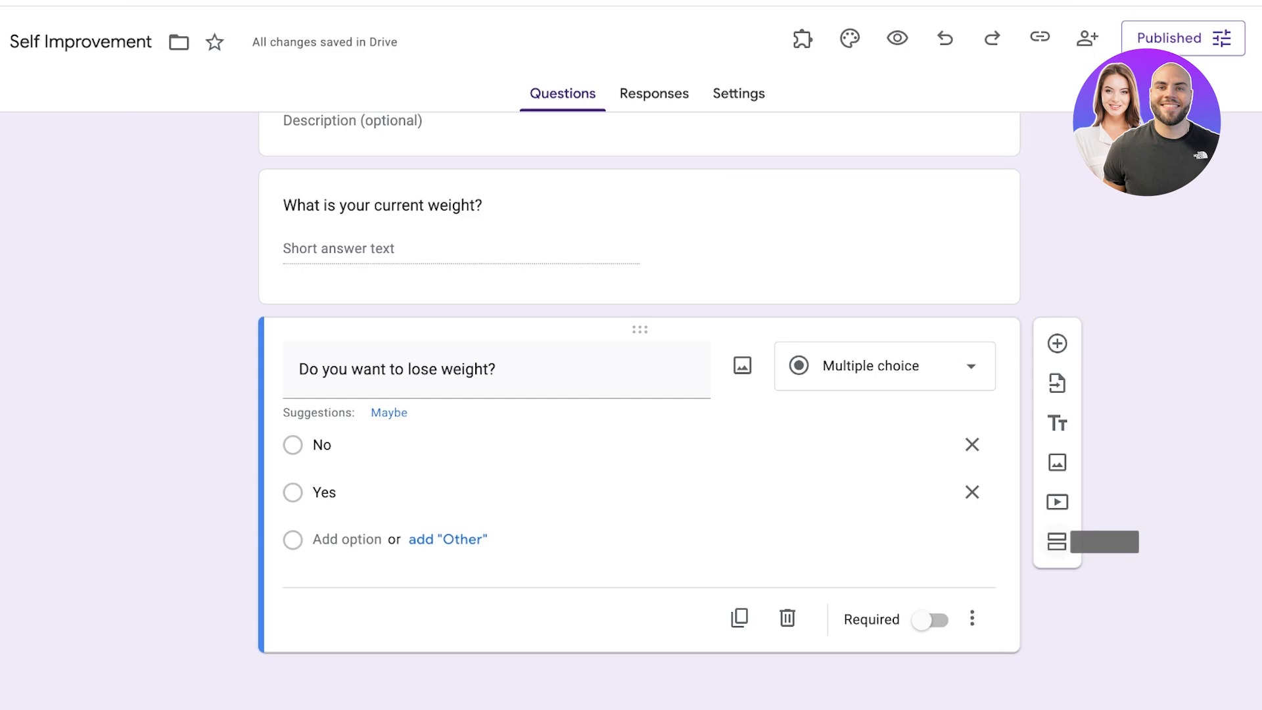
pyautogui.click(1058, 541)
pyautogui.click(1058, 692)
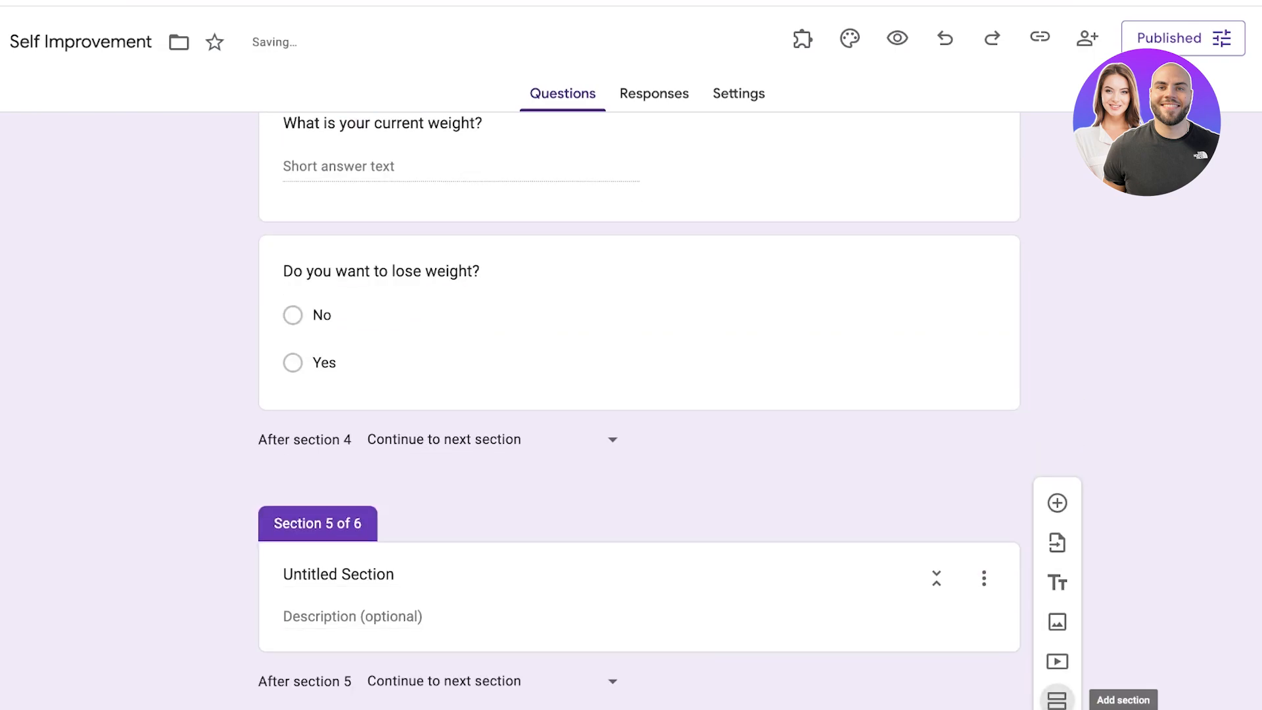
pyautogui.click(339, 534)
pyautogui.write('Y')
pyautogui.press('BackSpace')
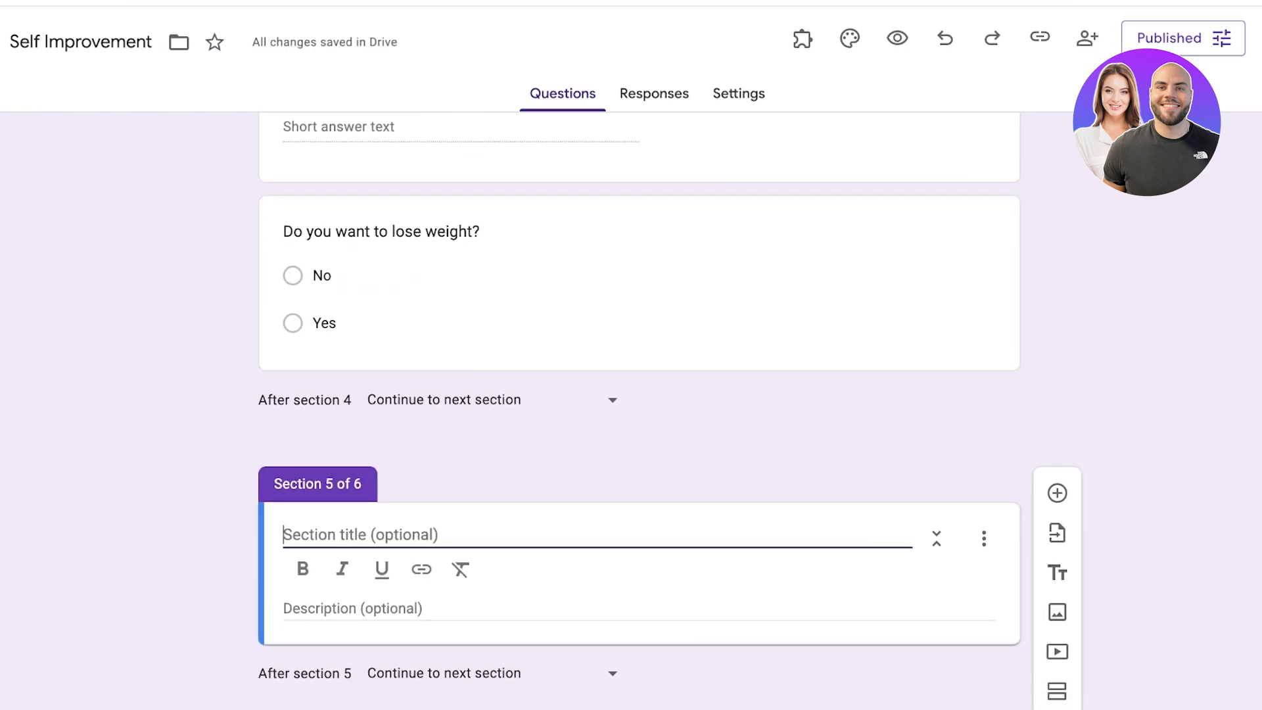
pyautogui.write('Lose Weight')
# Step: Title section 6 "maintain weight"
pyautogui.scroll(-4, 639, 411)
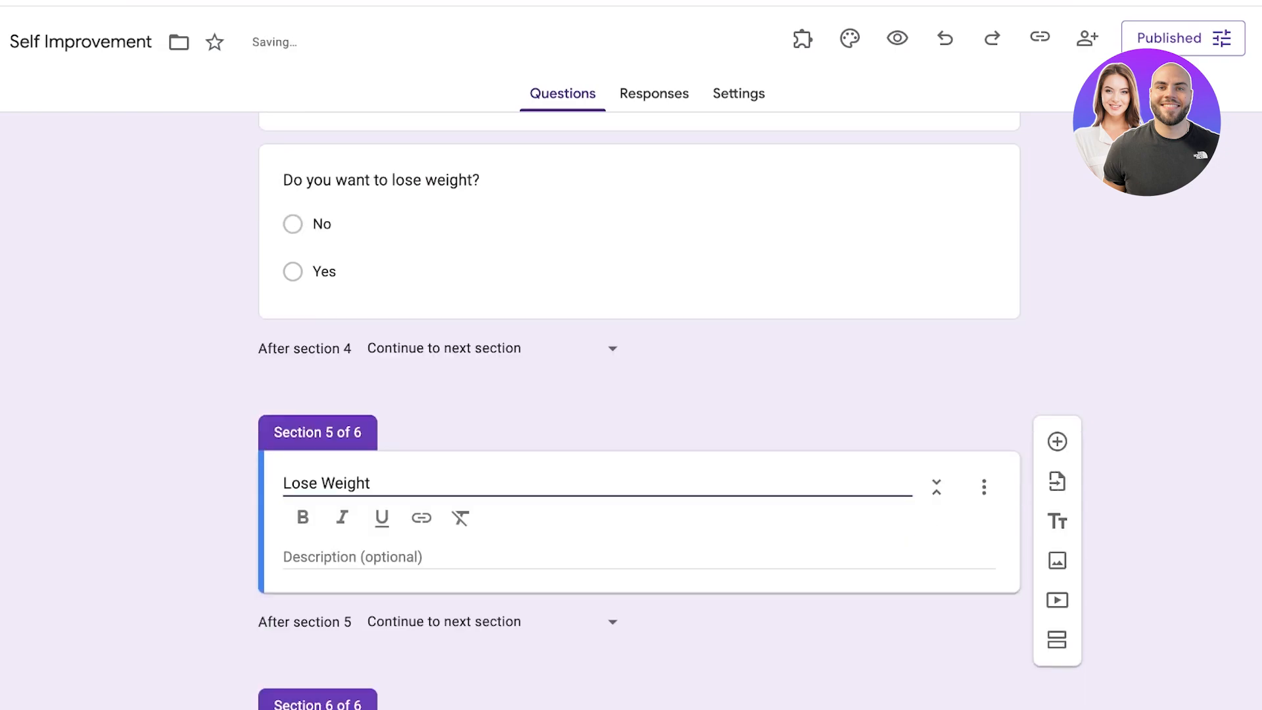
pyautogui.click(339, 574)
pyautogui.write('Gain')
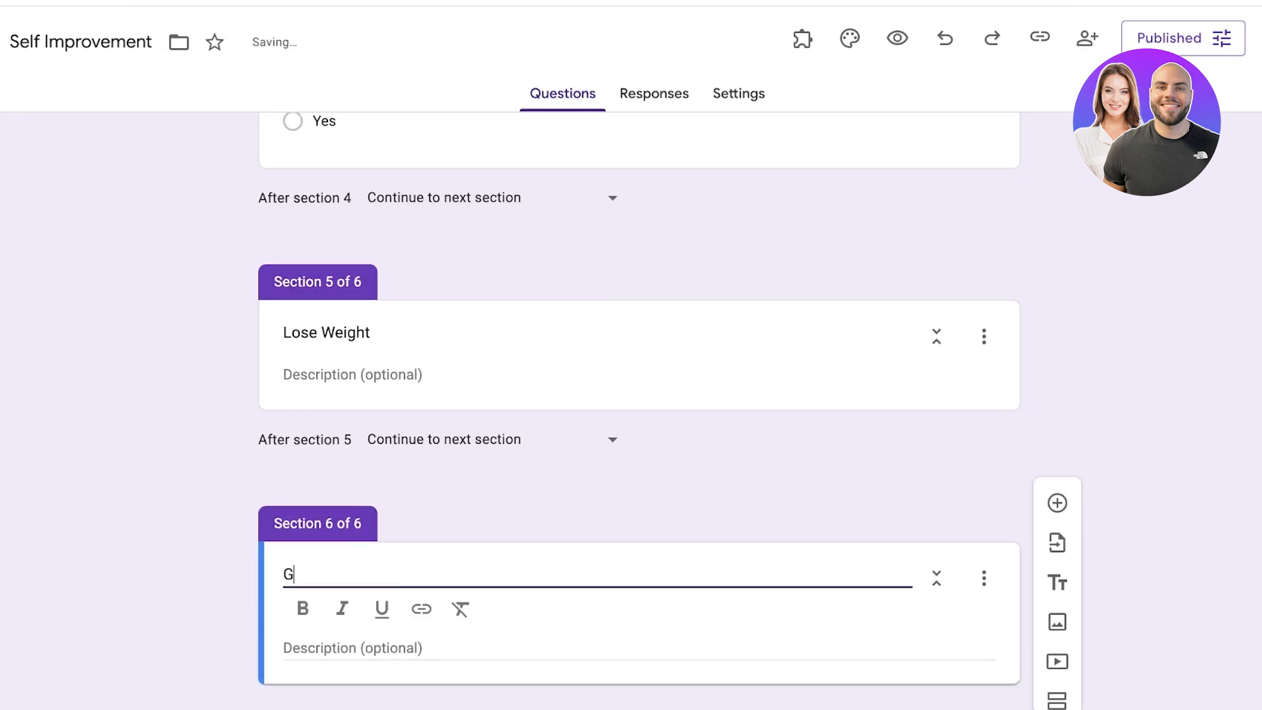
pyautogui.press('BackSpace')
pyautogui.press('BackSpace')
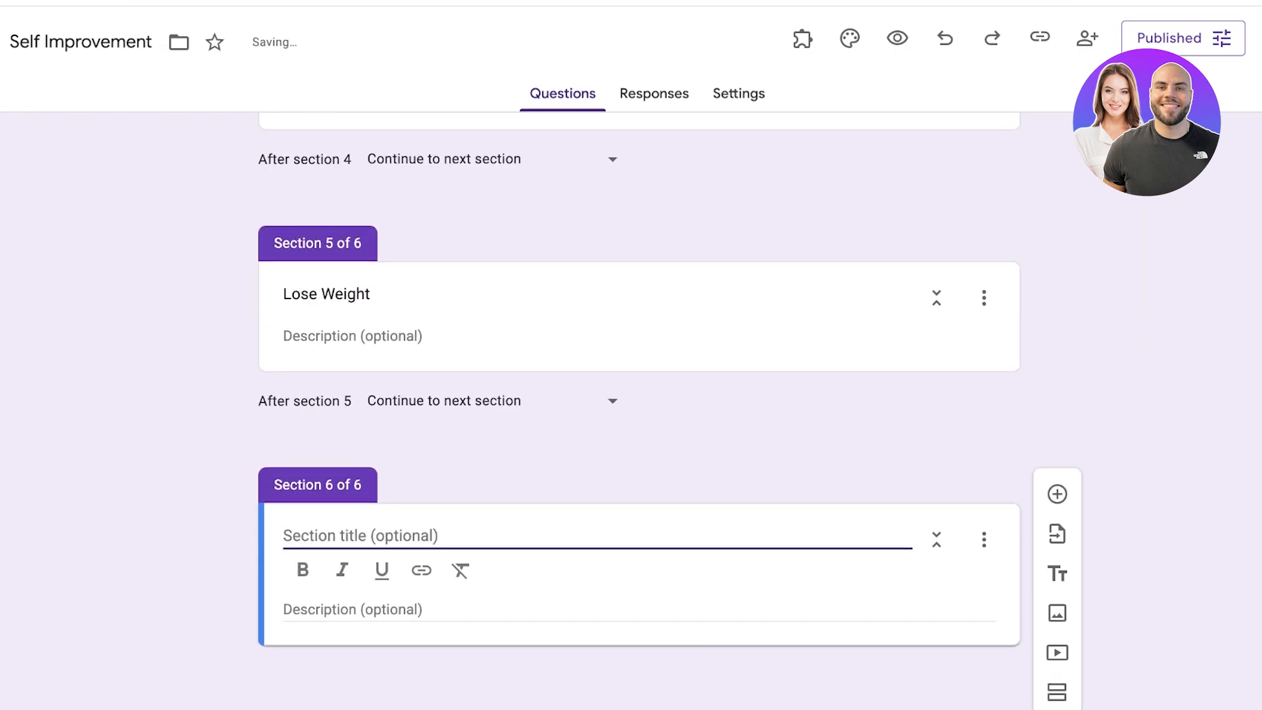
pyautogui.write('maintain weight')
# Step: Add the short-answer question "What is ur fav meal?" to the Lose Weight section
pyautogui.scroll(3, 638, 407)
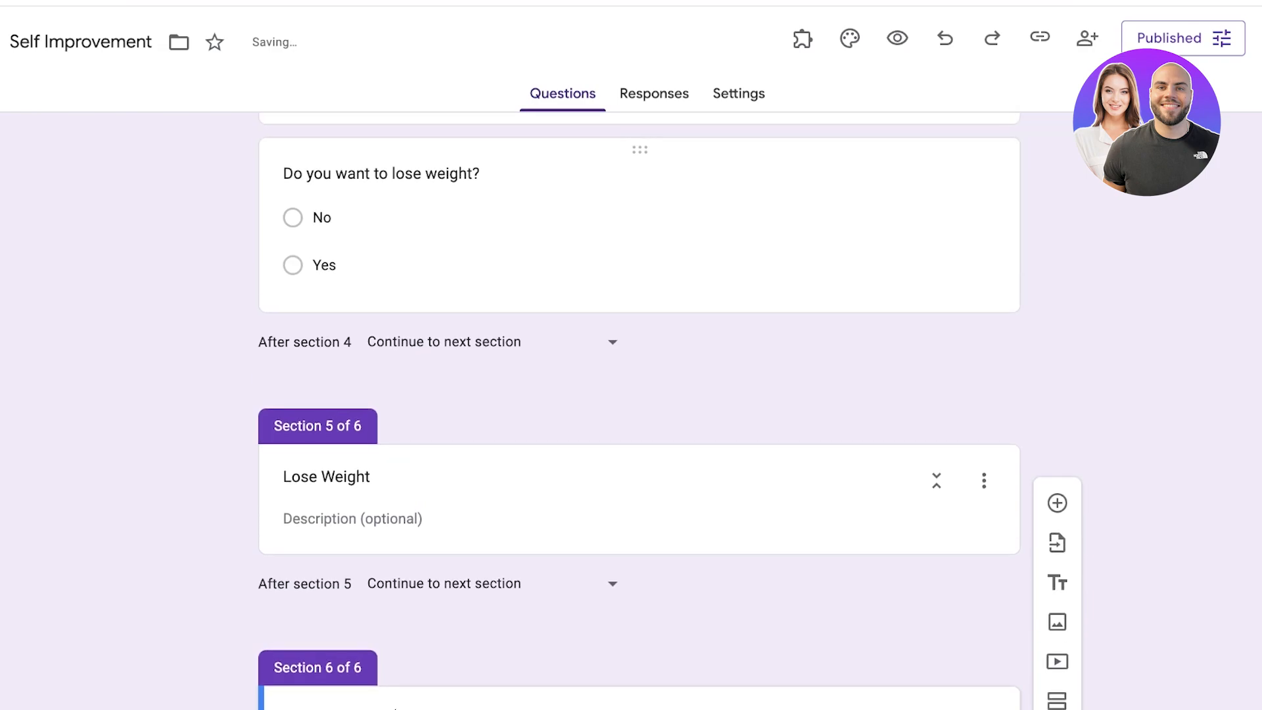
pyautogui.click(657, 501)
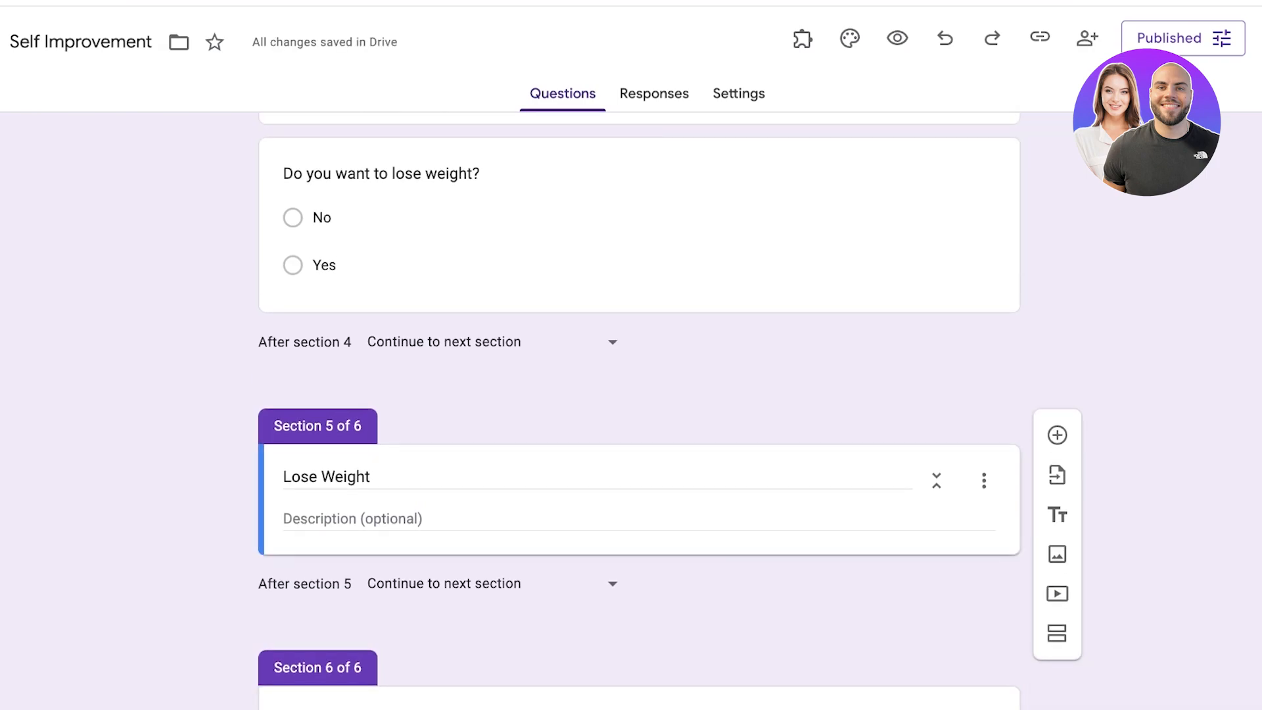
pyautogui.click(1058, 435)
pyautogui.write('W')
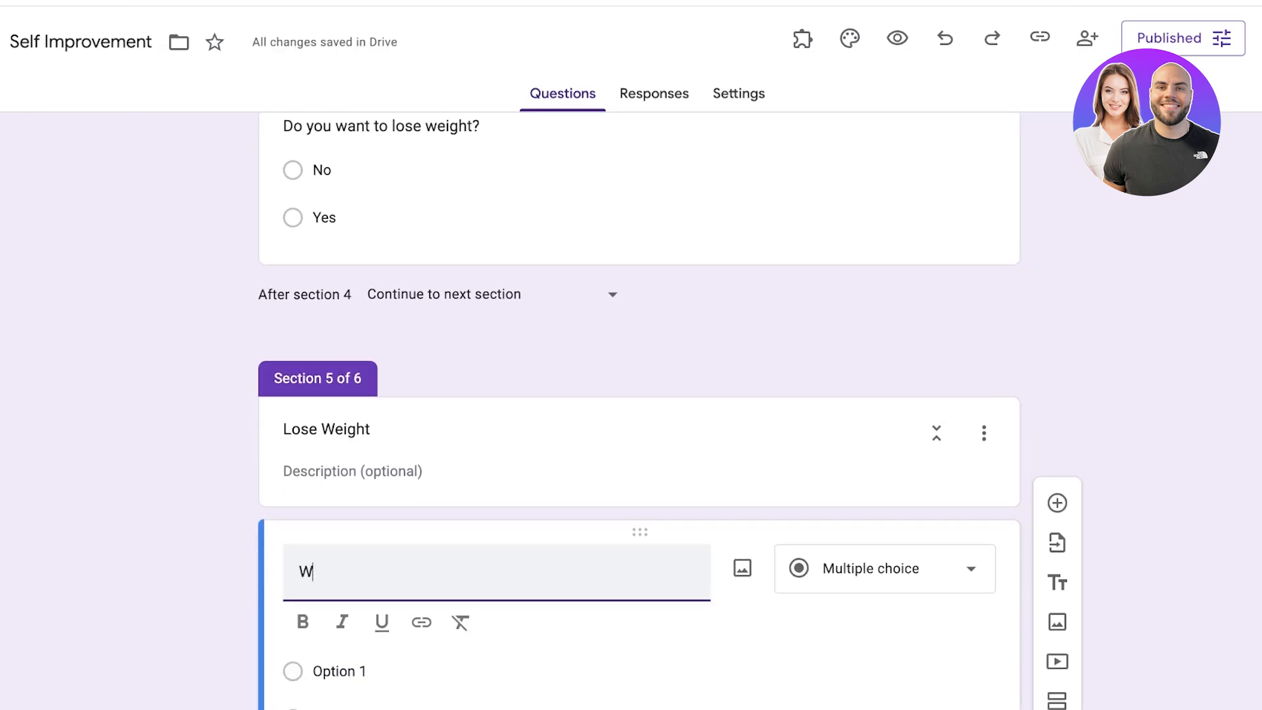
pyautogui.write('hat is ur')
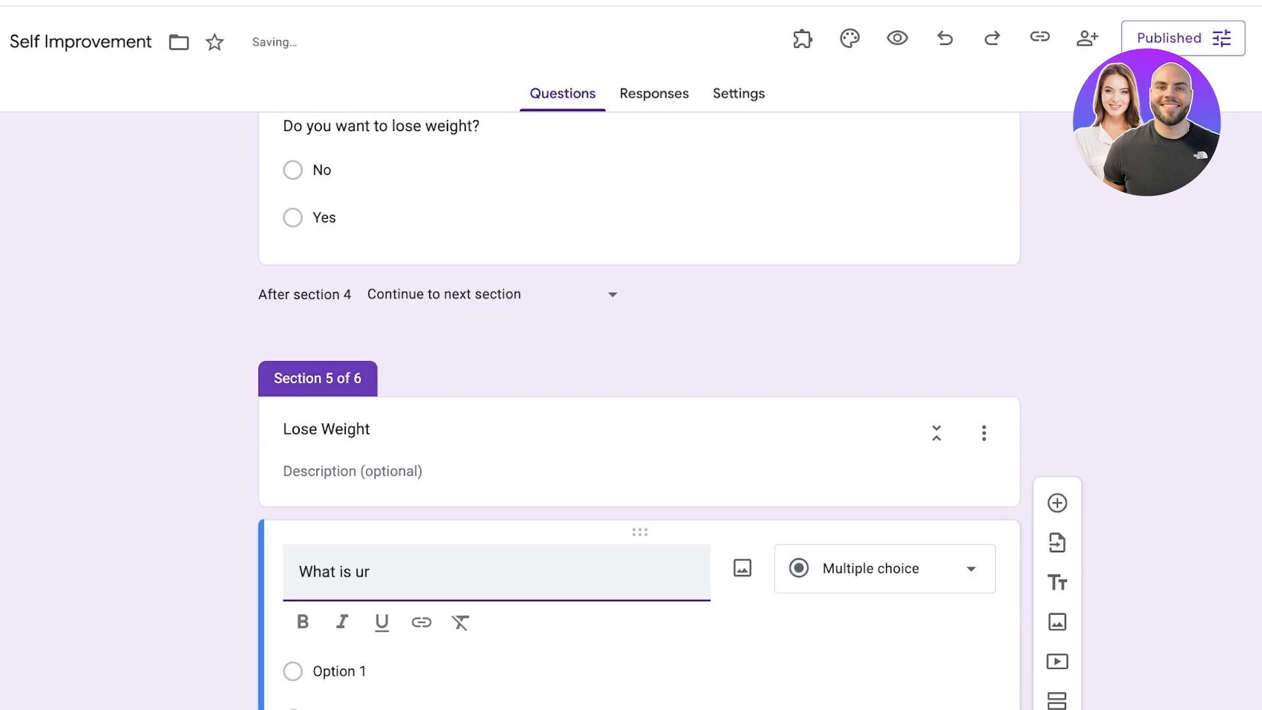
pyautogui.write(' fav')
pyautogui.write('meal?')
# Step: Add the multiple-choice question "how many calories do u eat?" below the favourite meal question
pyautogui.click(1057, 503)
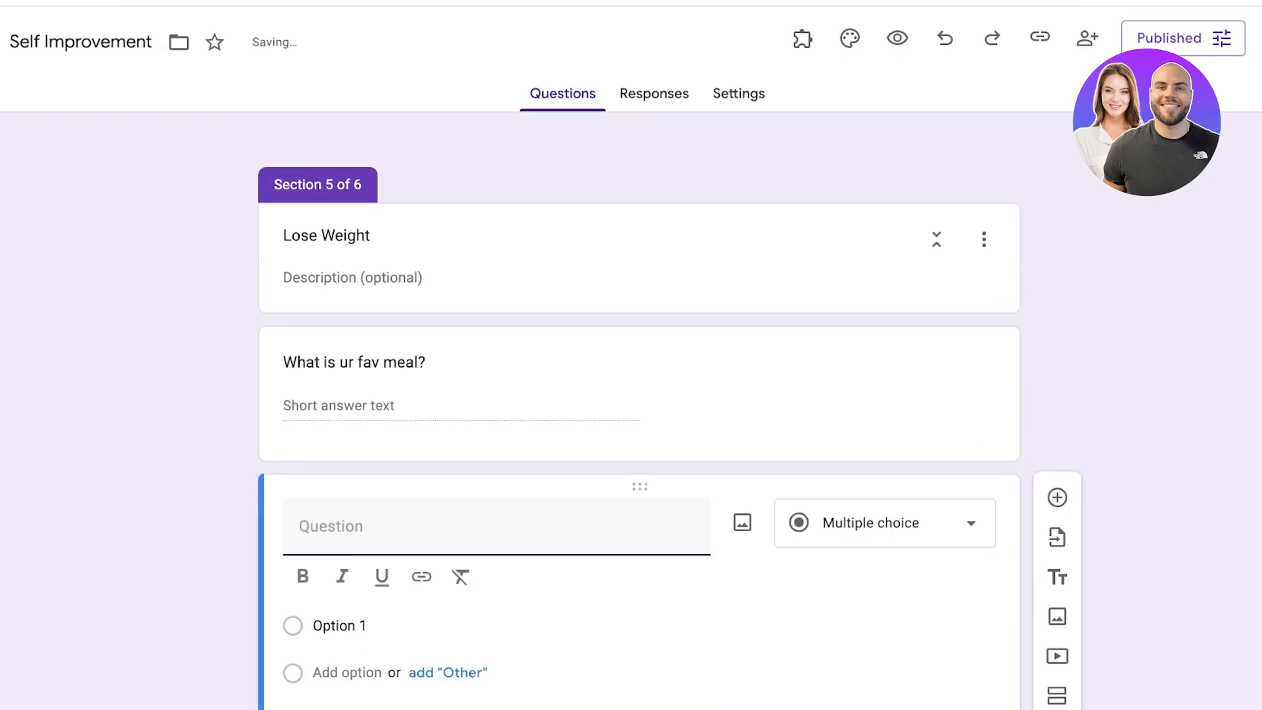
pyautogui.write('how ma')
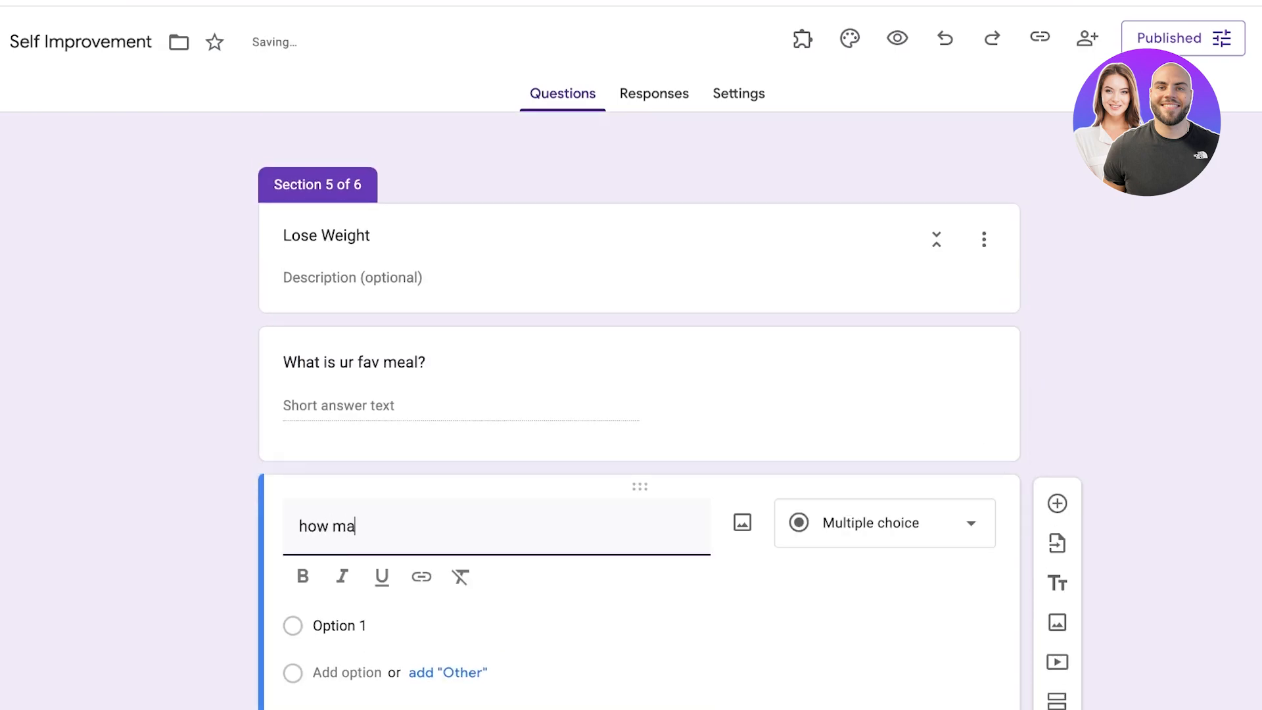
pyautogui.write('ny calories fo')
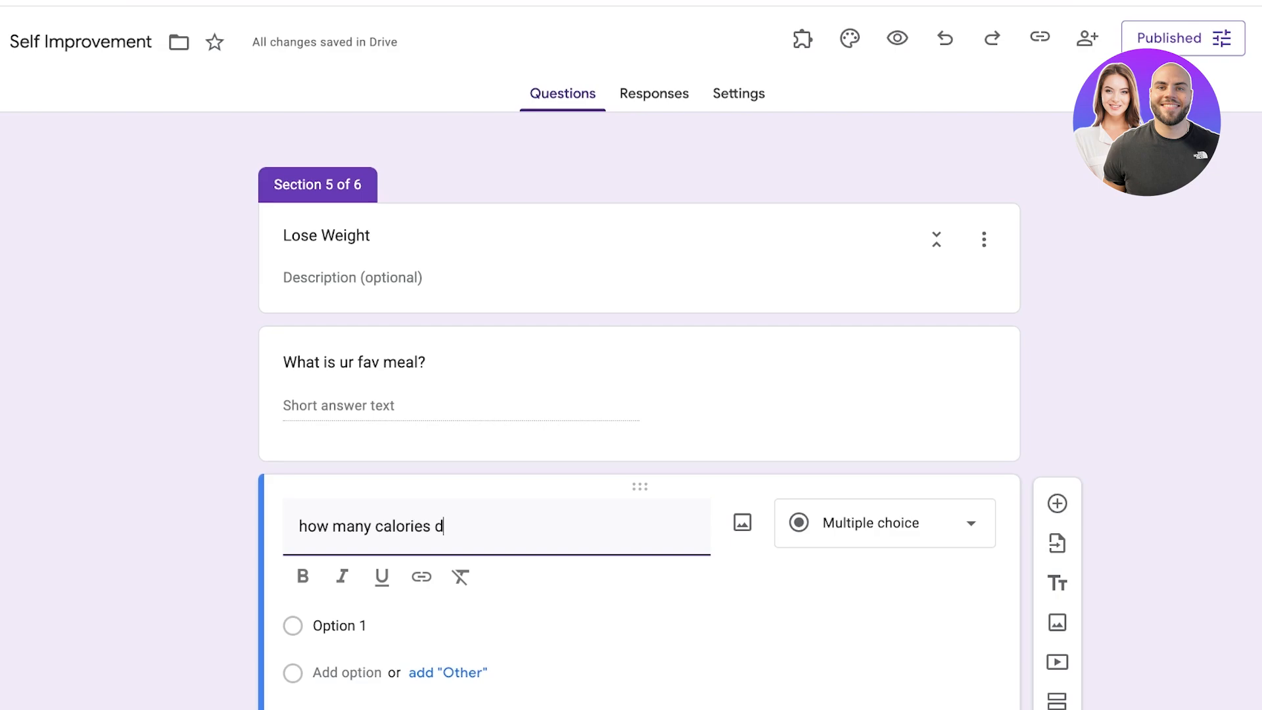
# Step: Add a blank question at the end of Lose Weight and the multiple-choice question "What is ur fitnes goal?" to the maintain weight section
pyautogui.click(1058, 503)
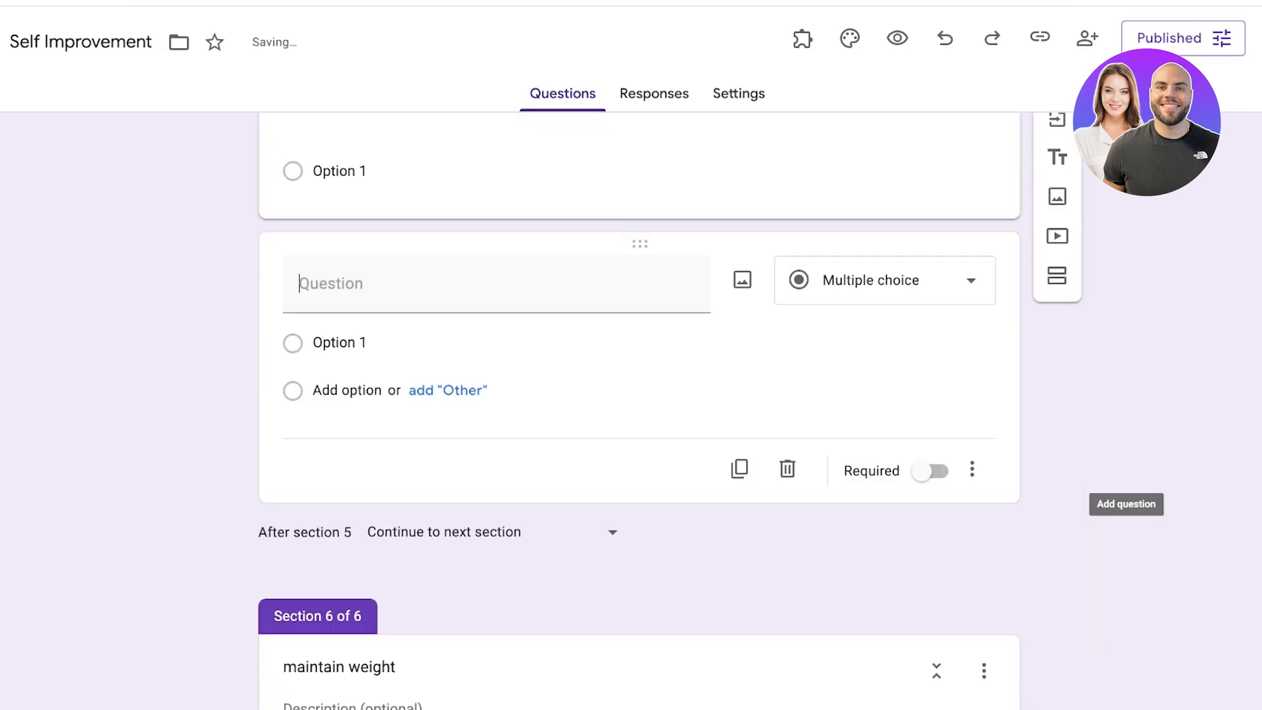
pyautogui.click(984, 577)
pyautogui.click(1057, 503)
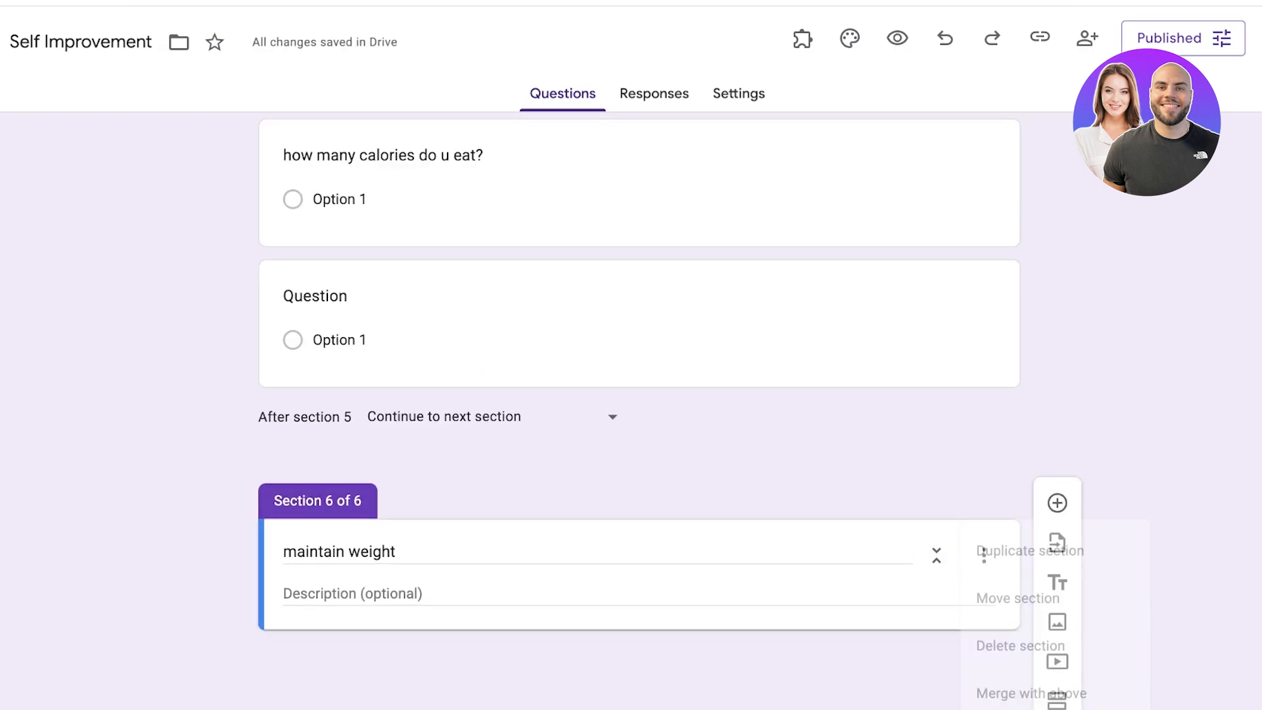
pyautogui.click(1057, 503)
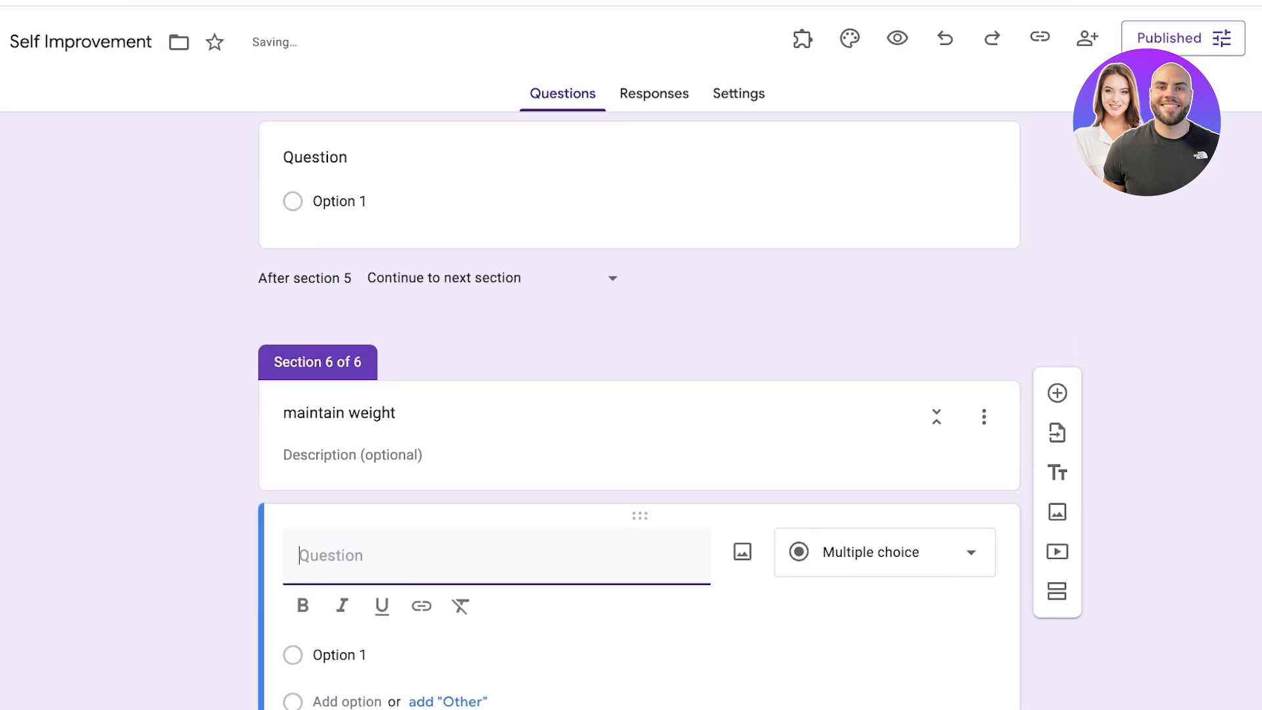
pyautogui.write('F')
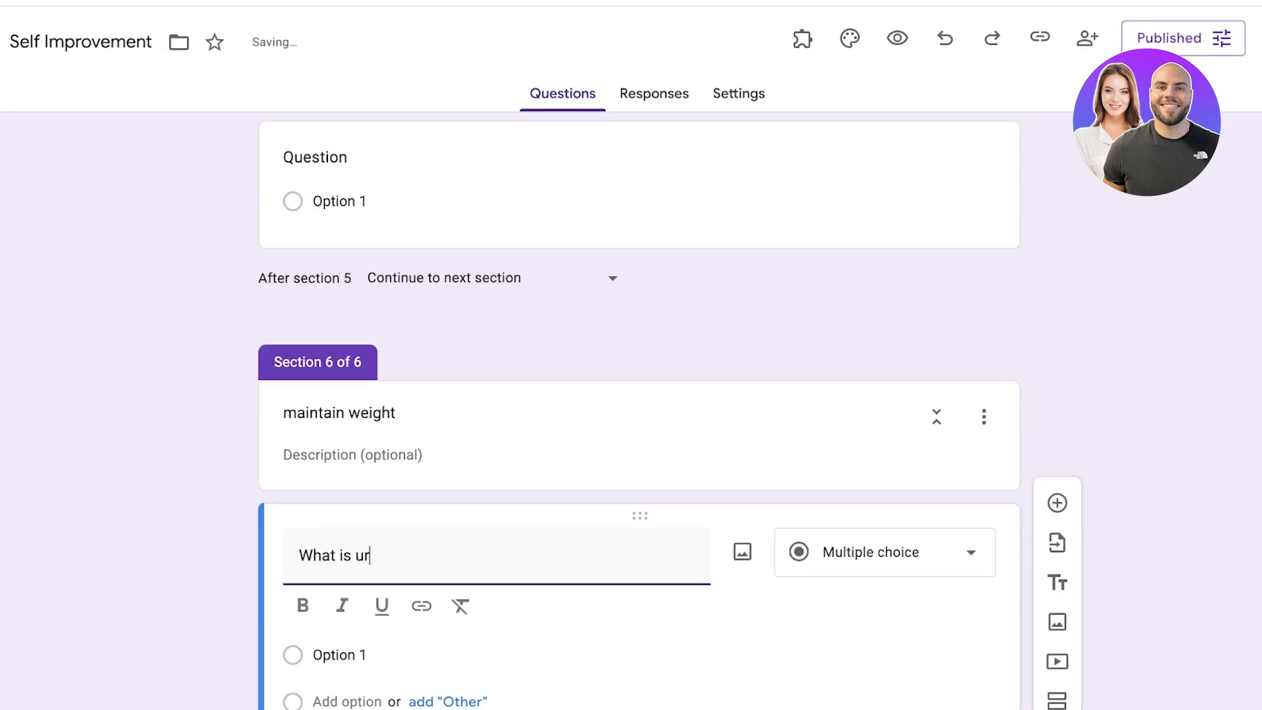
pyautogui.write(' goal?')
pyautogui.click(1183, 38)
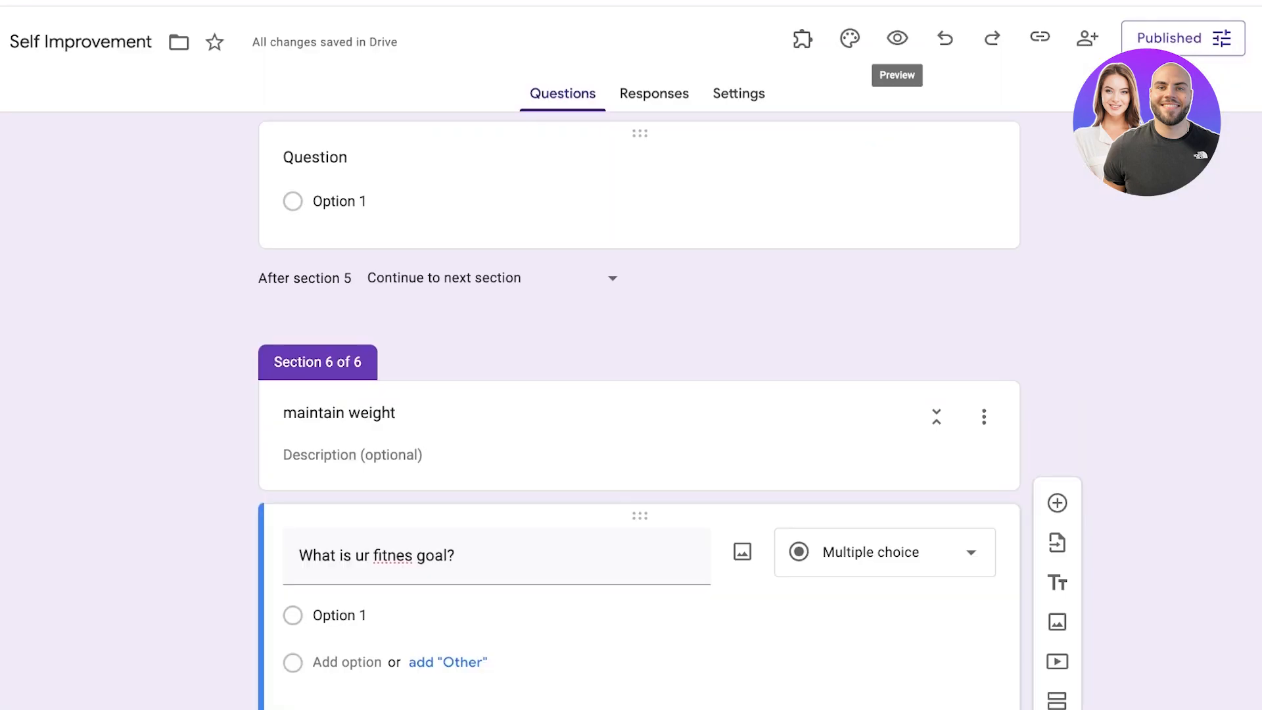
# Step: Enable going to a section based on the answer for the "Do you want to lose weight?" question in the Diet section
pyautogui.scroll(3, 638, 394)
pyautogui.scroll(4, 638, 394)
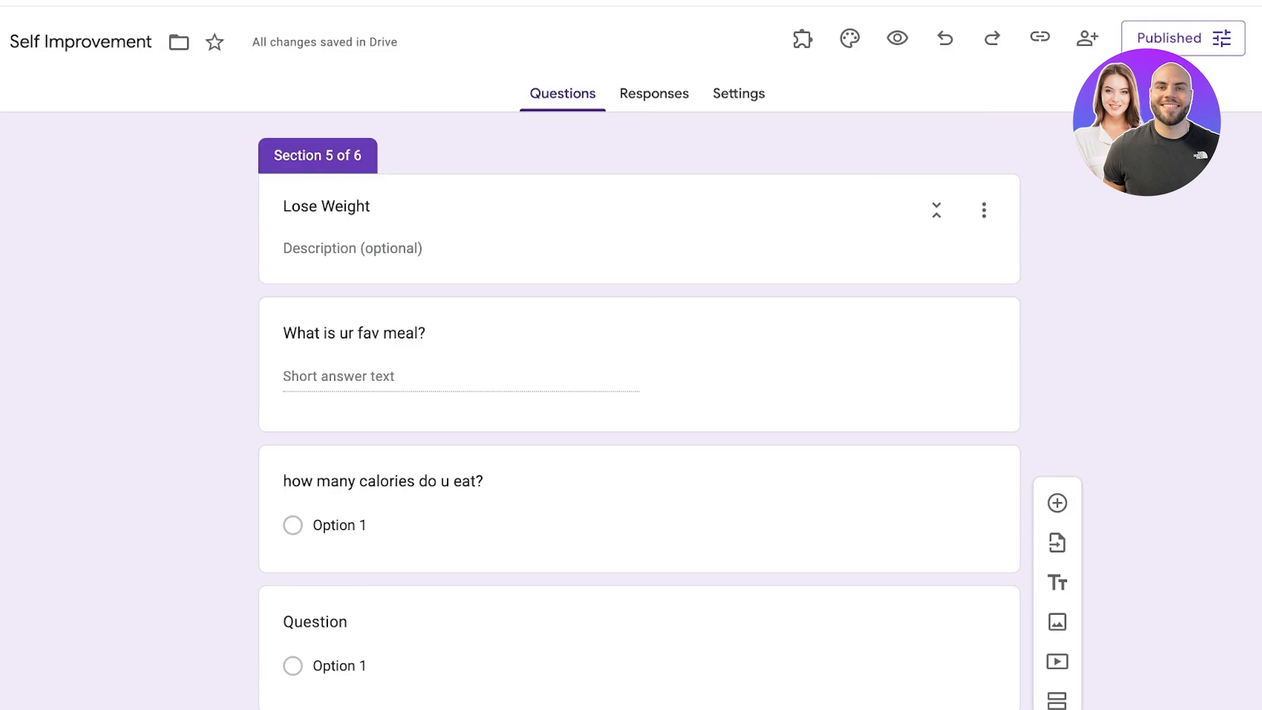
pyautogui.scroll(-2, 638, 395)
pyautogui.scroll(4, 638, 394)
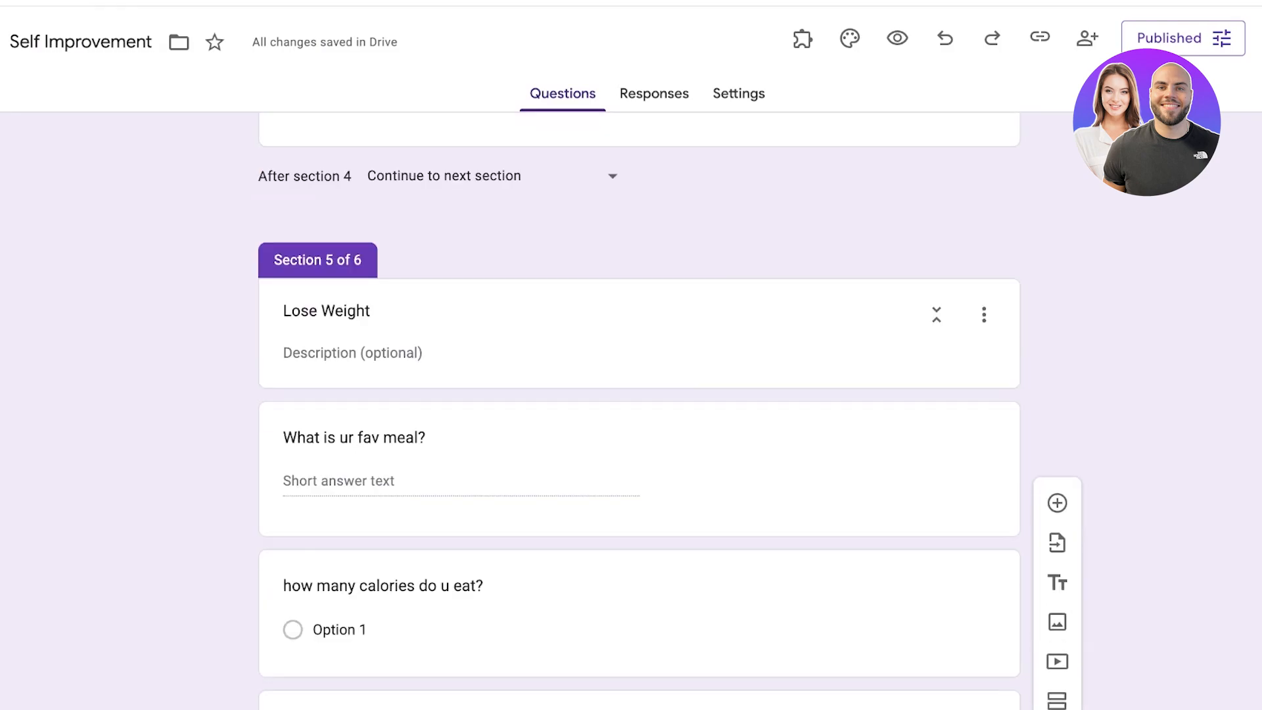
pyautogui.scroll(6, 638, 395)
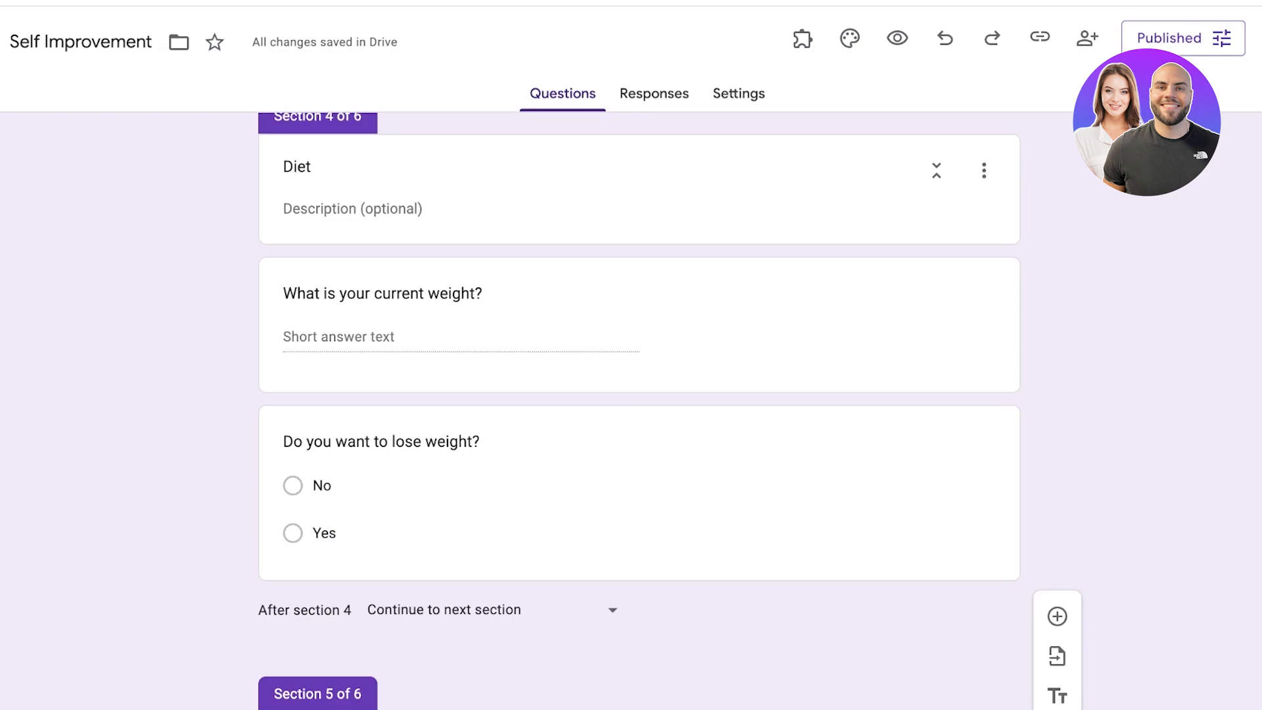
pyautogui.click(322, 486)
pyautogui.scroll(-3, 638, 461)
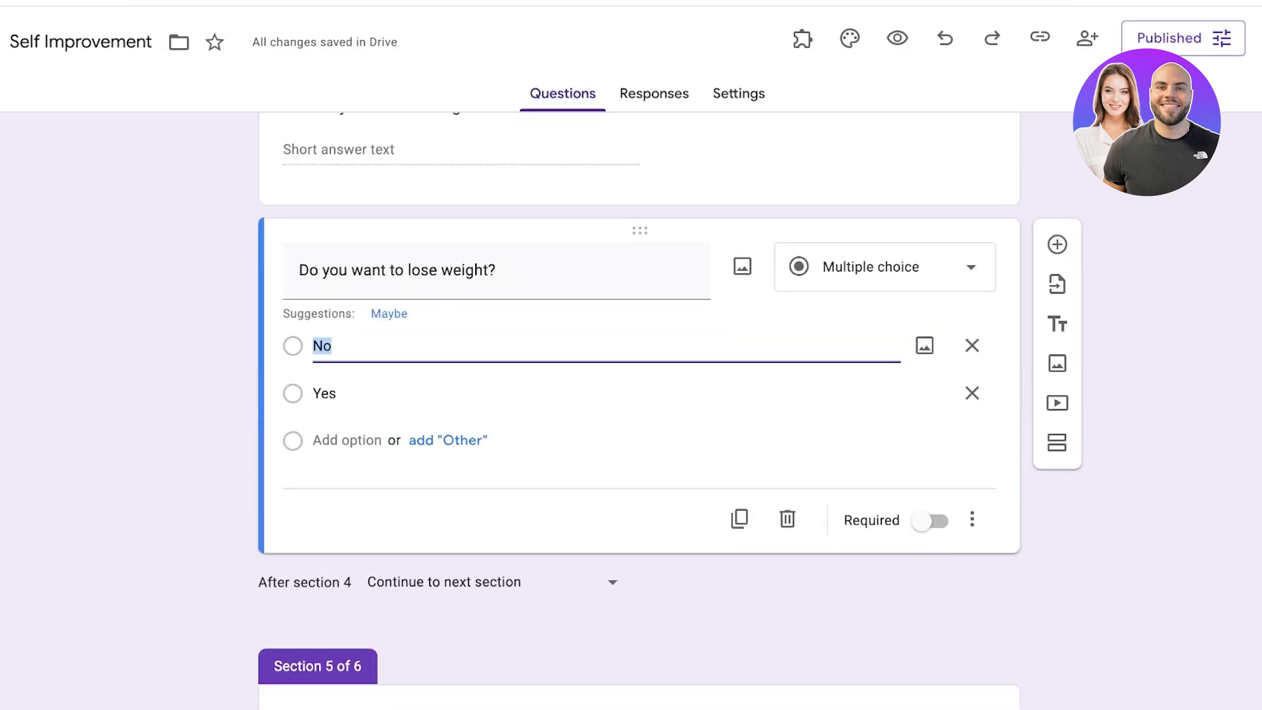
pyautogui.click(972, 520)
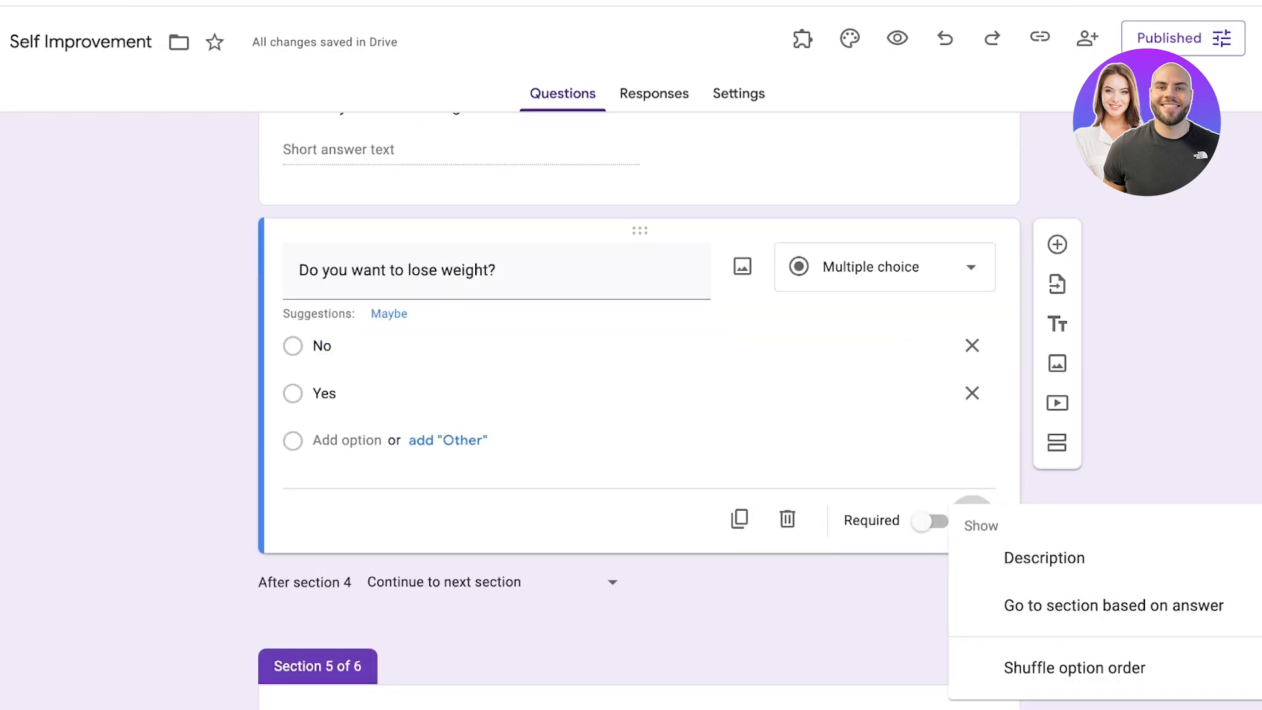
pyautogui.click(1113, 605)
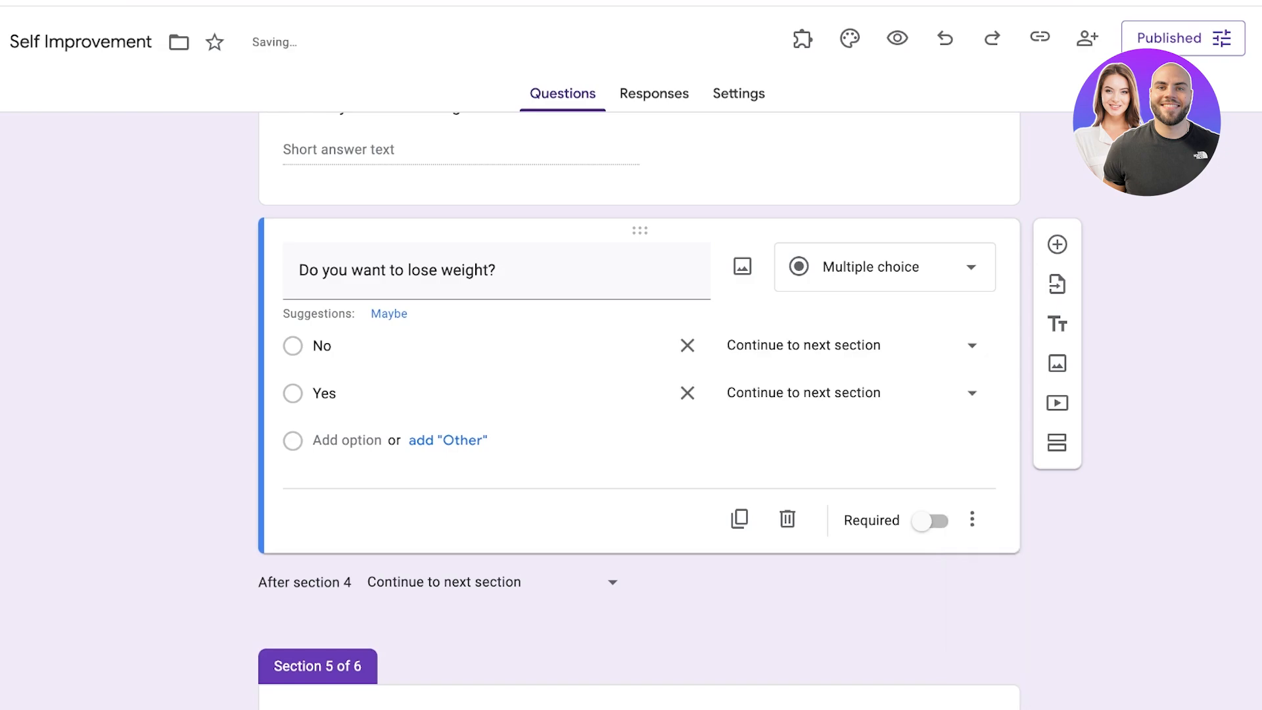
# Step: Route the No answer to section 6 (maintain weight) and the Yes answer to section 5 (Lose Weight)
pyautogui.click(848, 393)
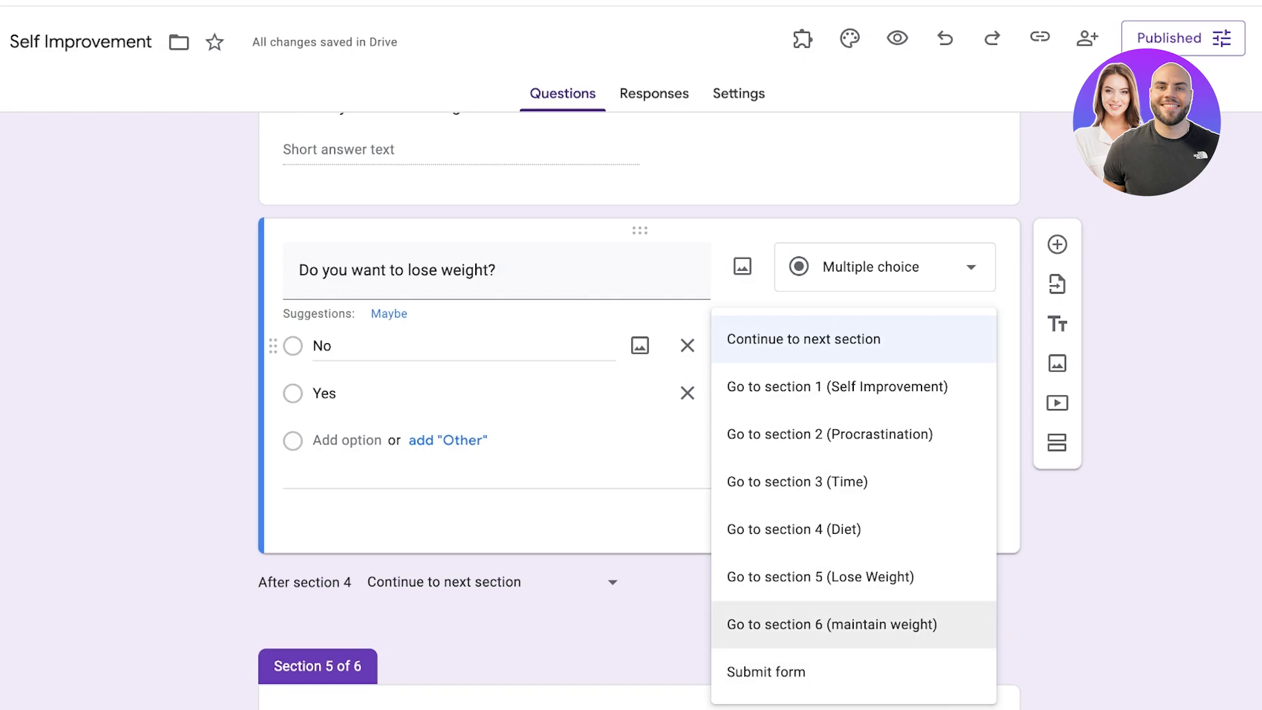
pyautogui.click(832, 625)
pyautogui.click(848, 393)
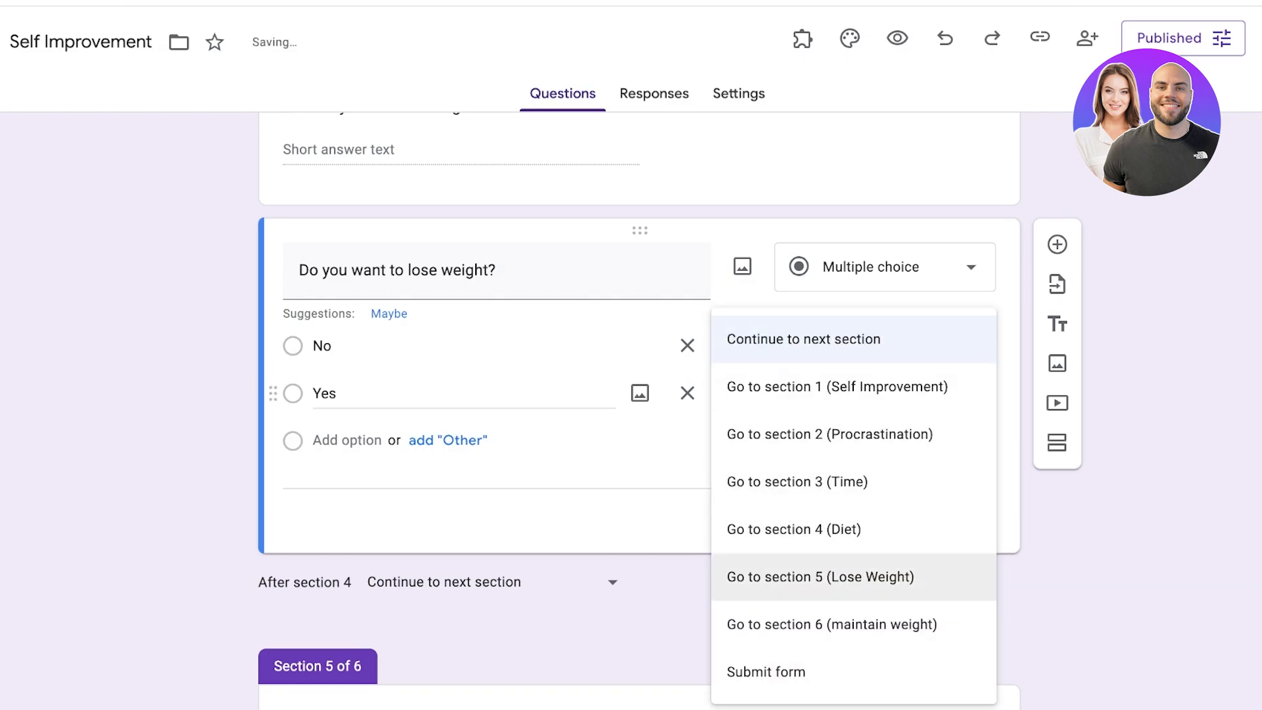
pyautogui.click(821, 576)
# Step: Set the form to submit after section 5, Lose Weight
pyautogui.scroll(-8, 639, 411)
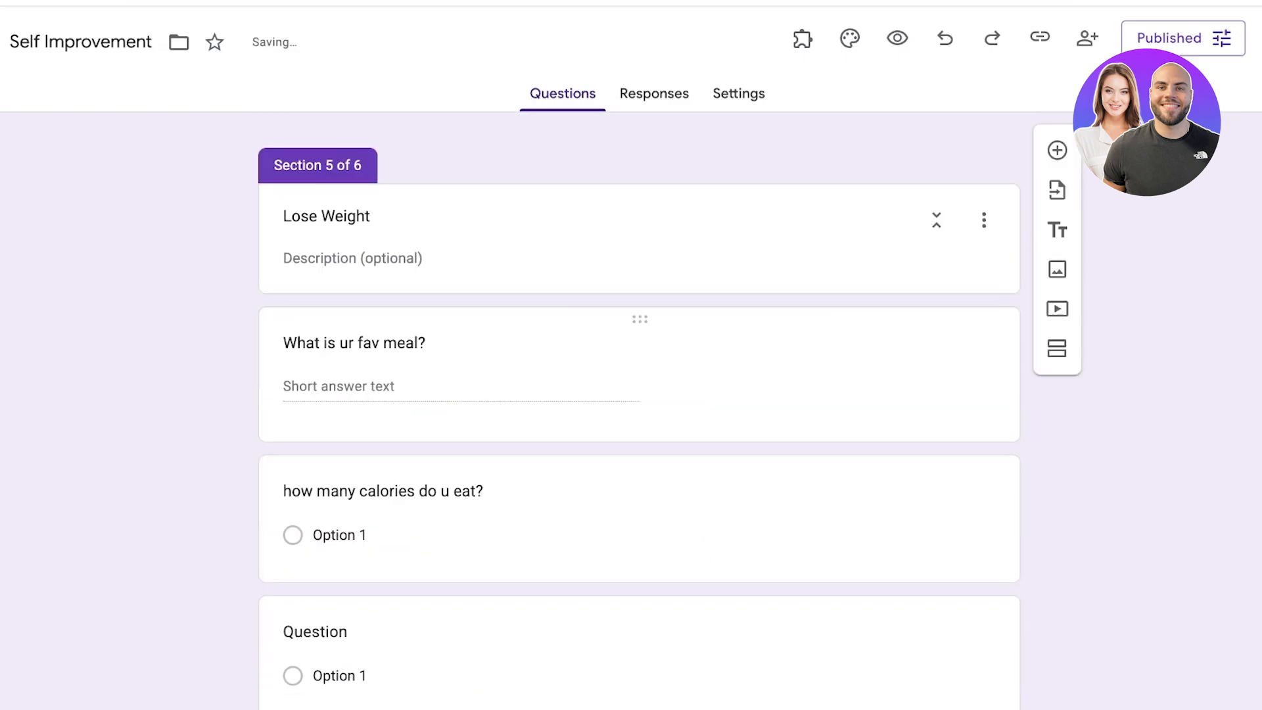
pyautogui.scroll(-5, 639, 345)
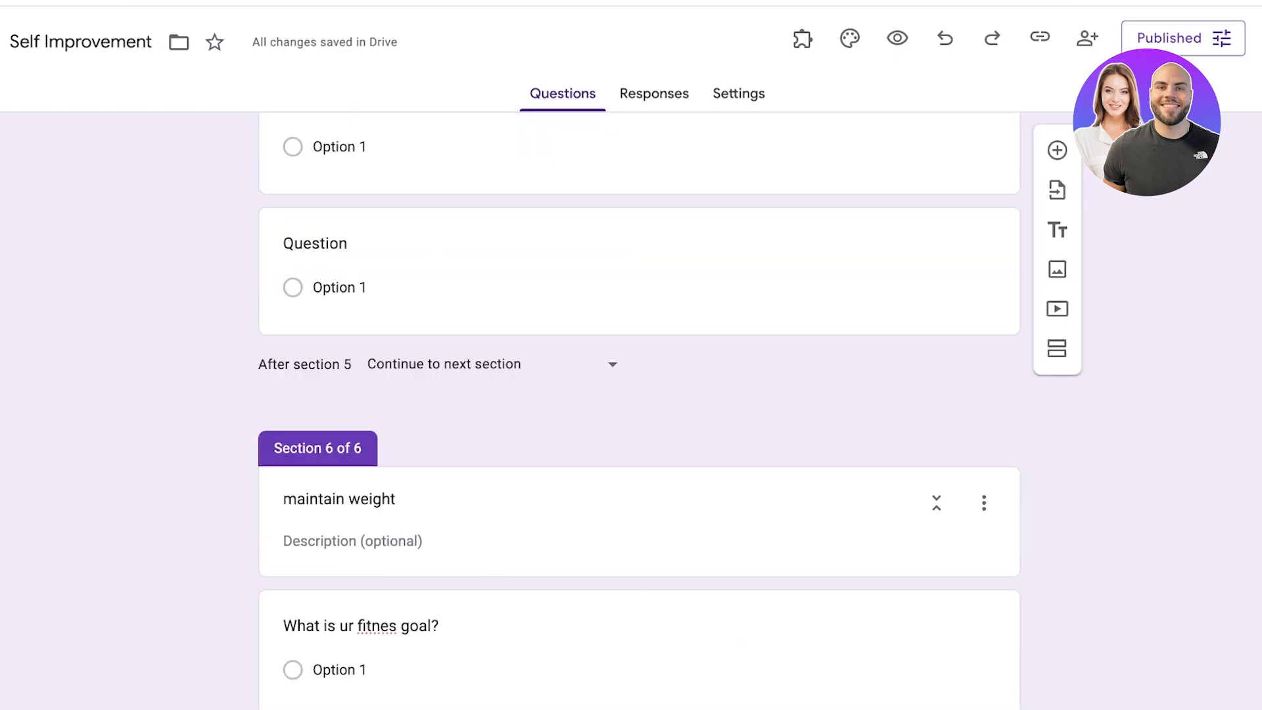
pyautogui.click(447, 364)
pyautogui.click(434, 672)
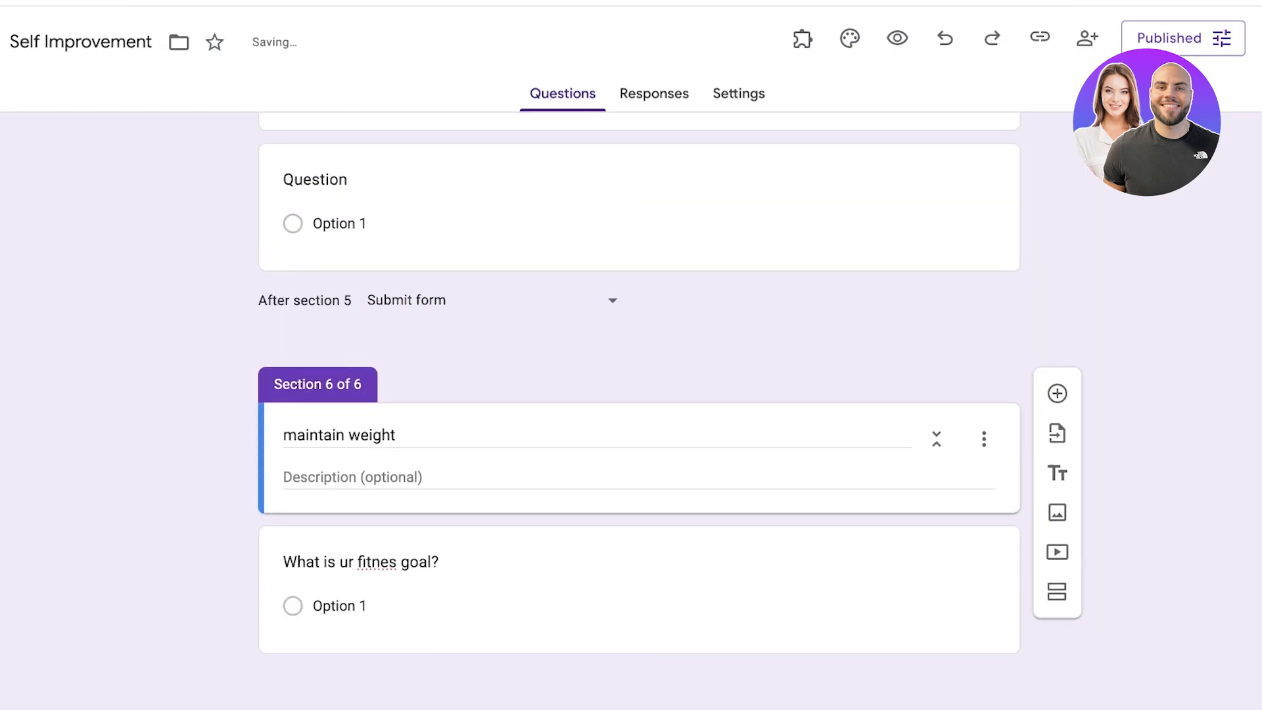
pyautogui.click(397, 433)
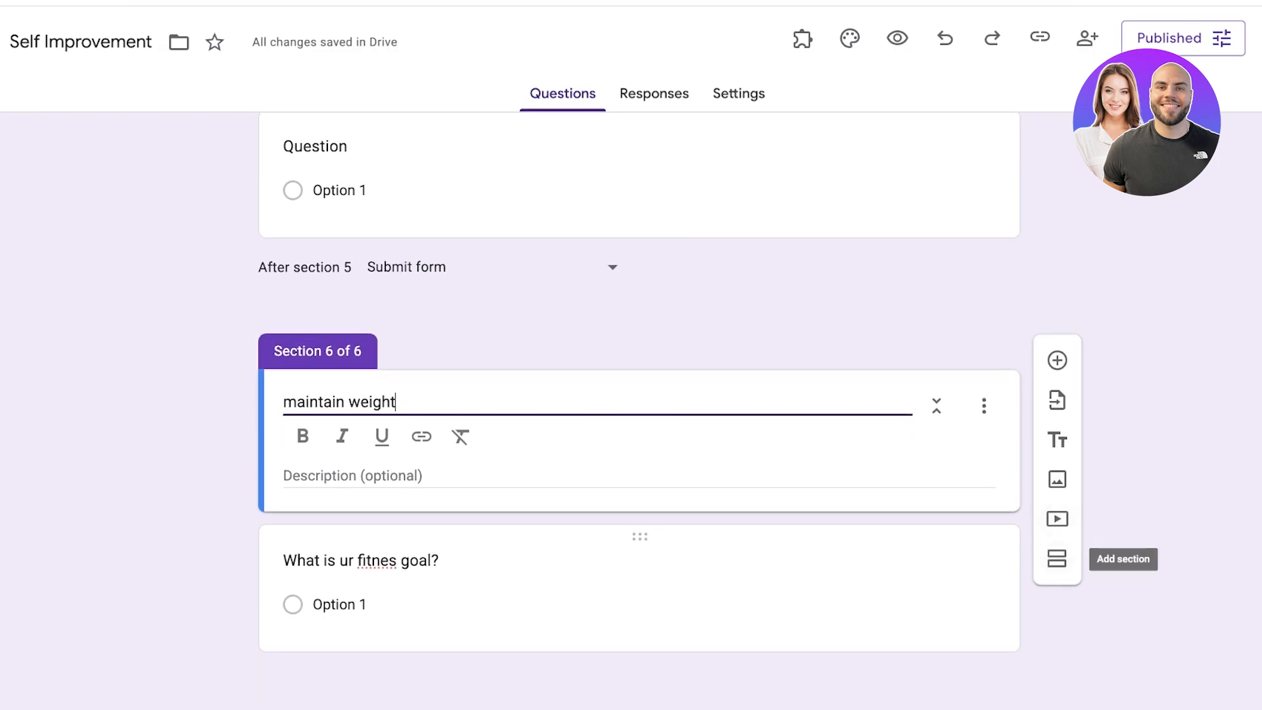
# Step: Copy the form's responder link from the published options and save them
pyautogui.scroll(4, 640, 428)
pyautogui.scroll(10, 639, 428)
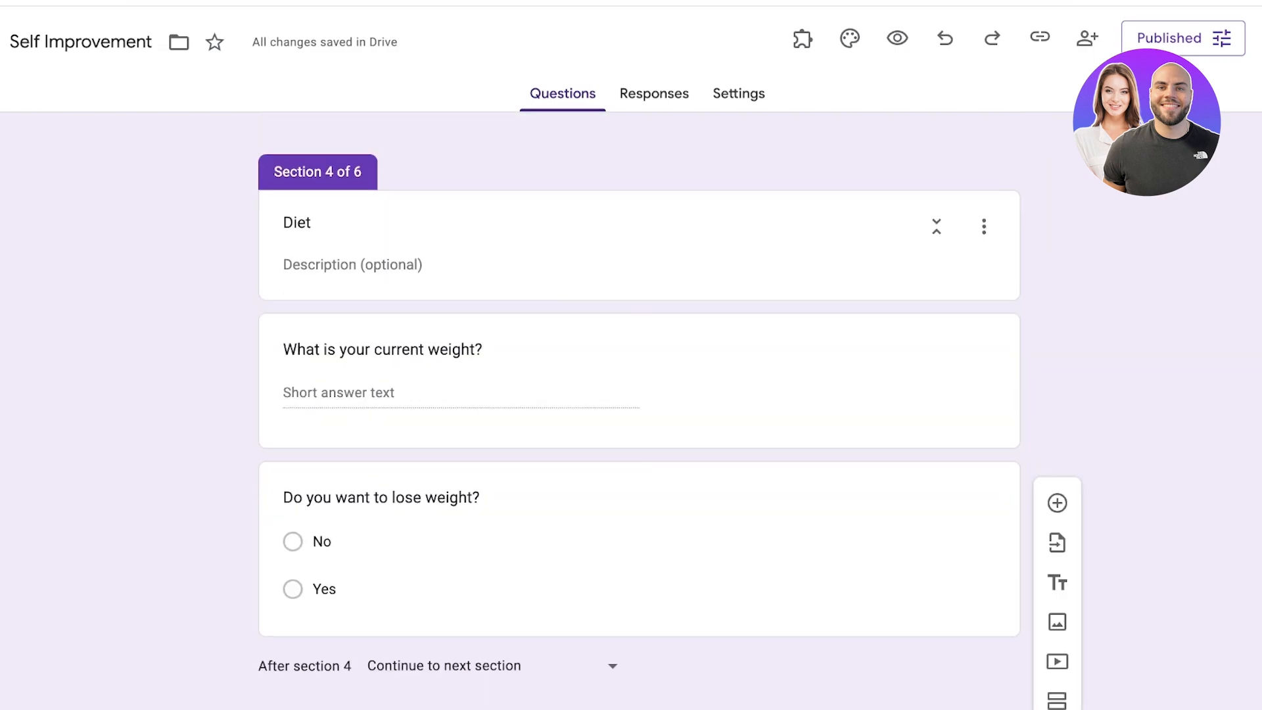
pyautogui.click(1183, 38)
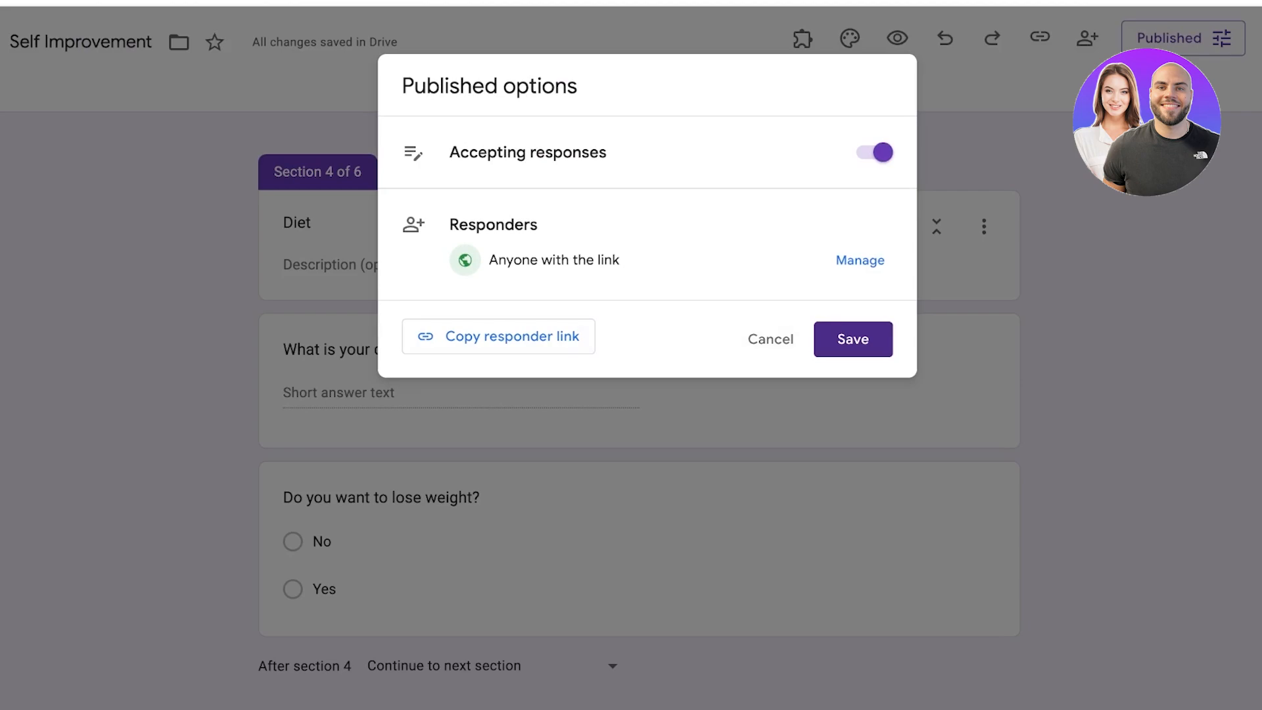
pyautogui.click(499, 336)
pyautogui.click(853, 339)
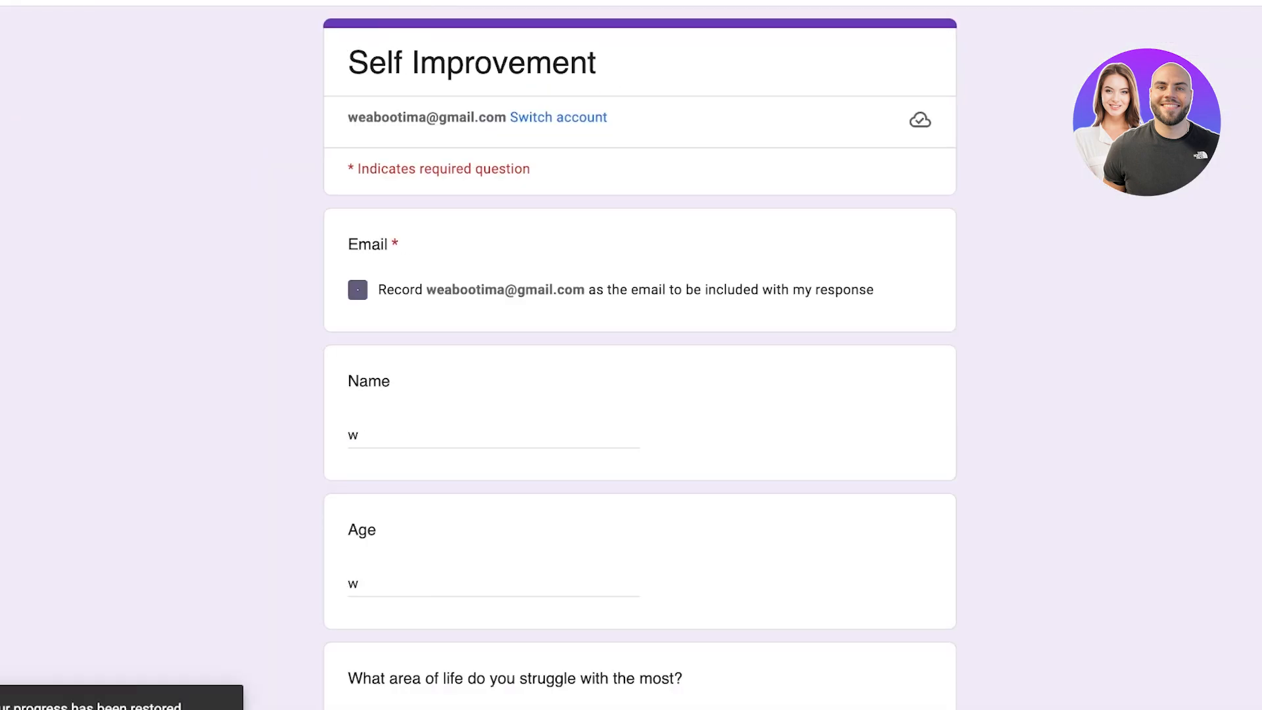
# Step: In the live form, choose Diet Management as the area of struggle and continue to its section
pyautogui.scroll(-4, 640, 355)
pyautogui.click(358, 532)
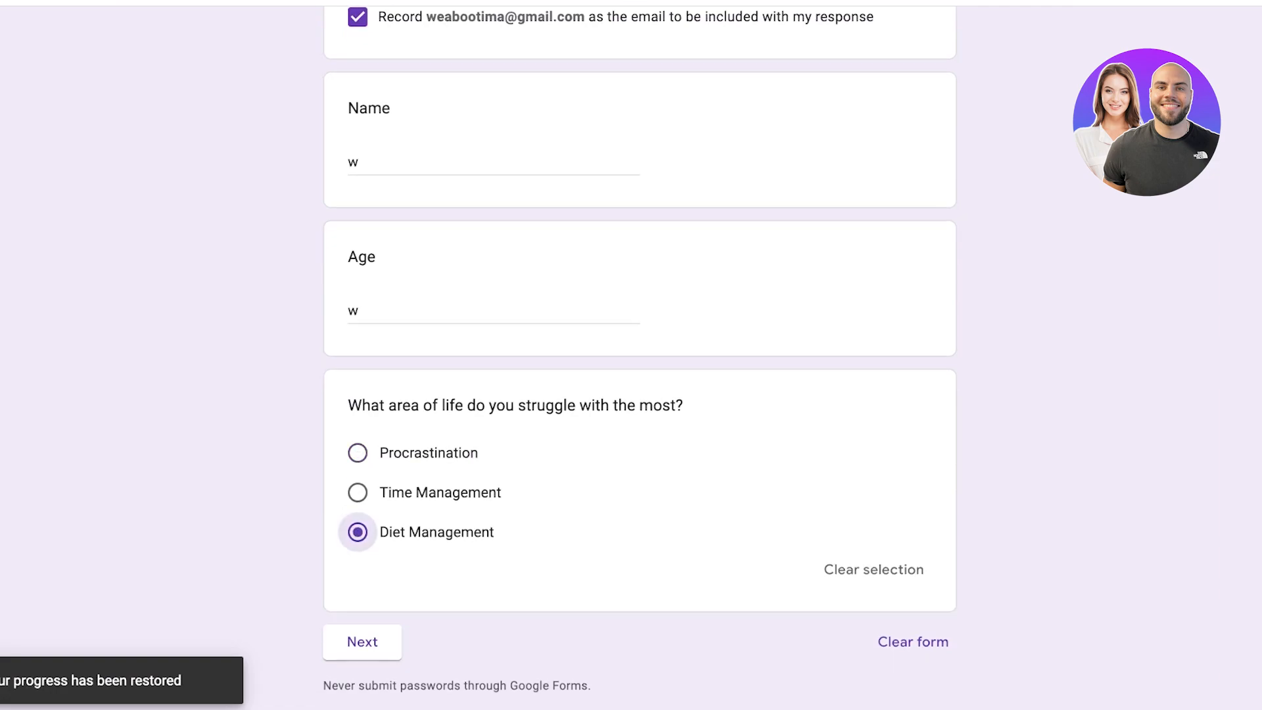
pyautogui.click(362, 642)
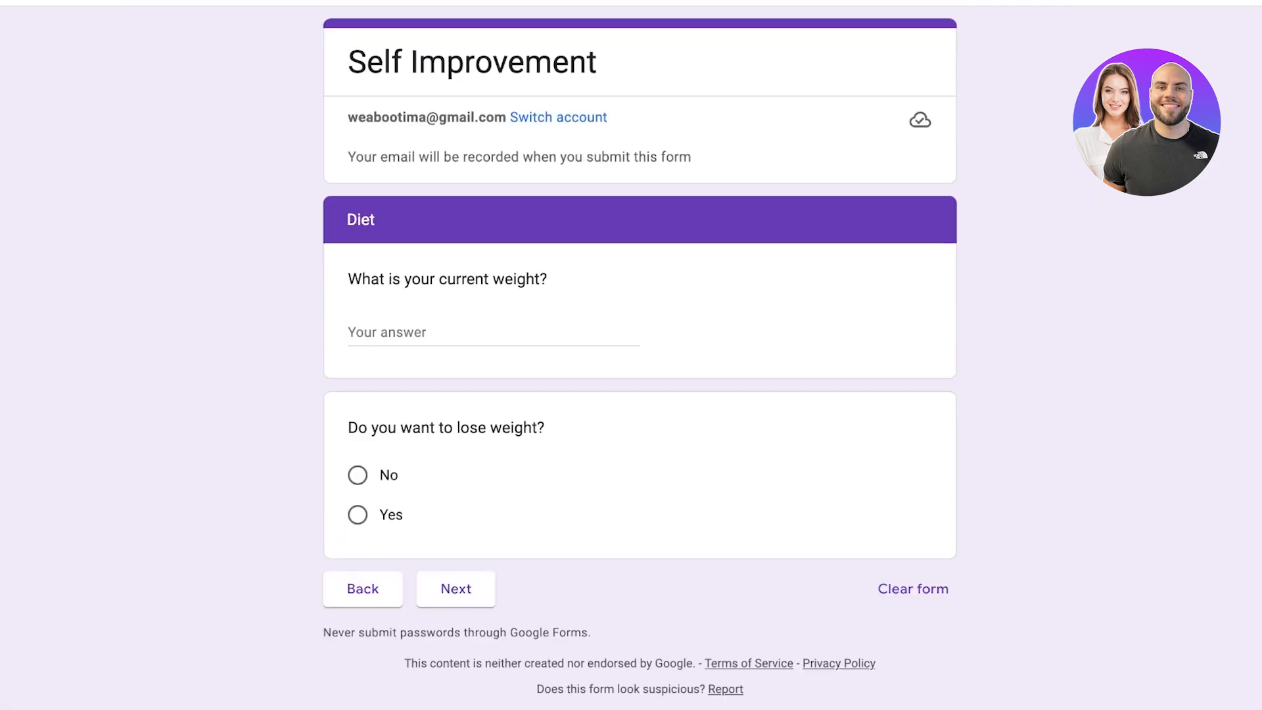
# Step: Answer Yes to "Do you want to lose weight?", continue, and check which section and questions follow
pyautogui.click(357, 515)
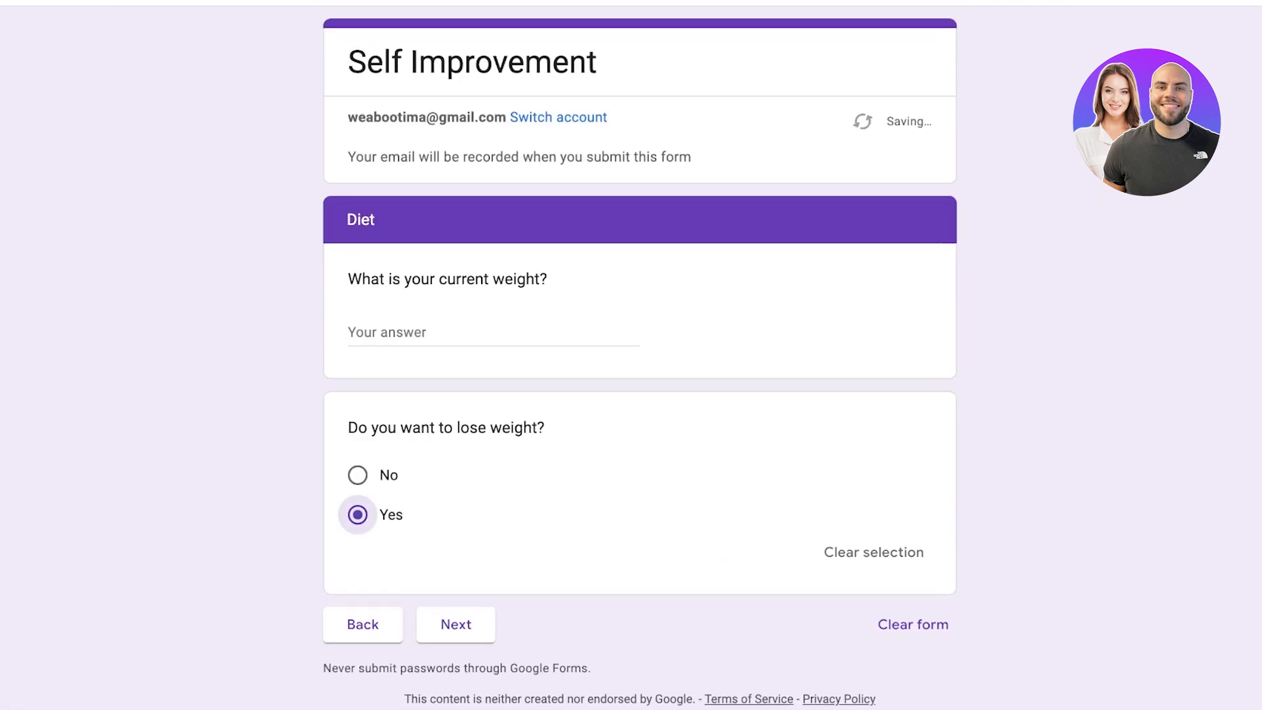
pyautogui.click(456, 625)
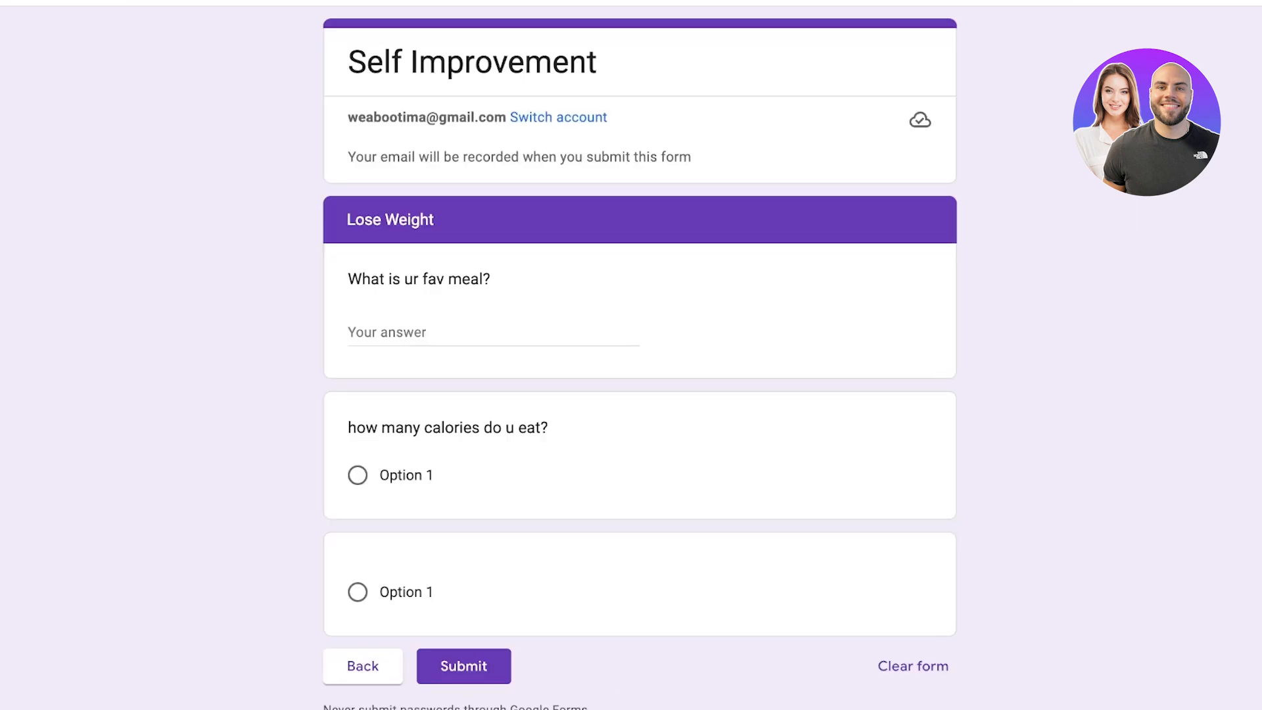
pyautogui.scroll(-2, 641, 355)
pyautogui.scroll(2, 641, 355)
pyautogui.scroll(-2, 640, 355)
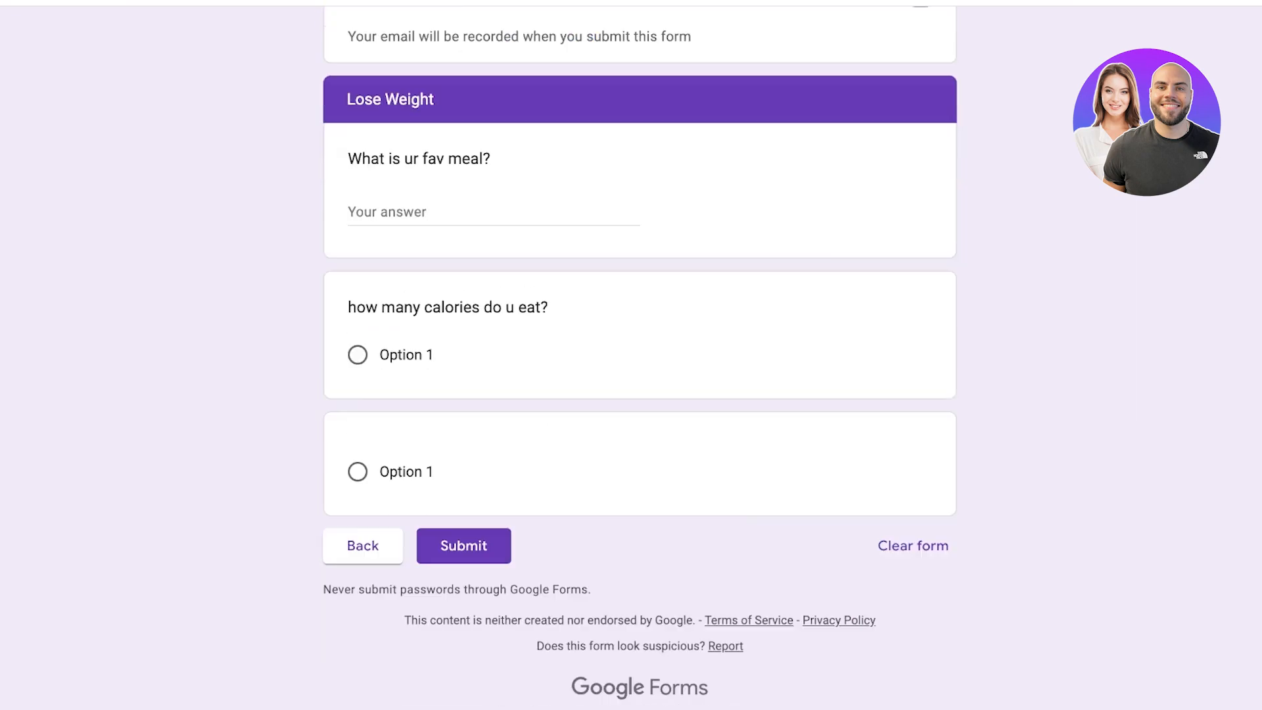
# Step: Return to the form editor and go to the Google Forms home page
pyautogui.click(887, 27)
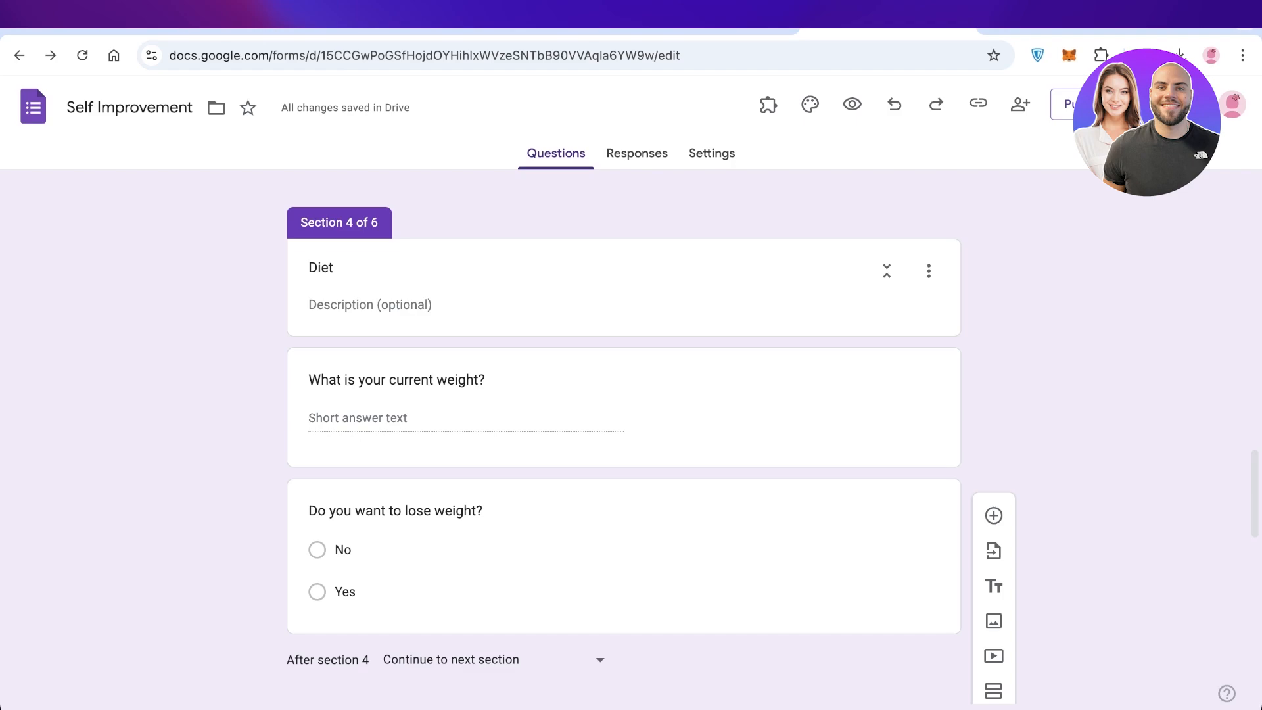
pyautogui.click(33, 107)
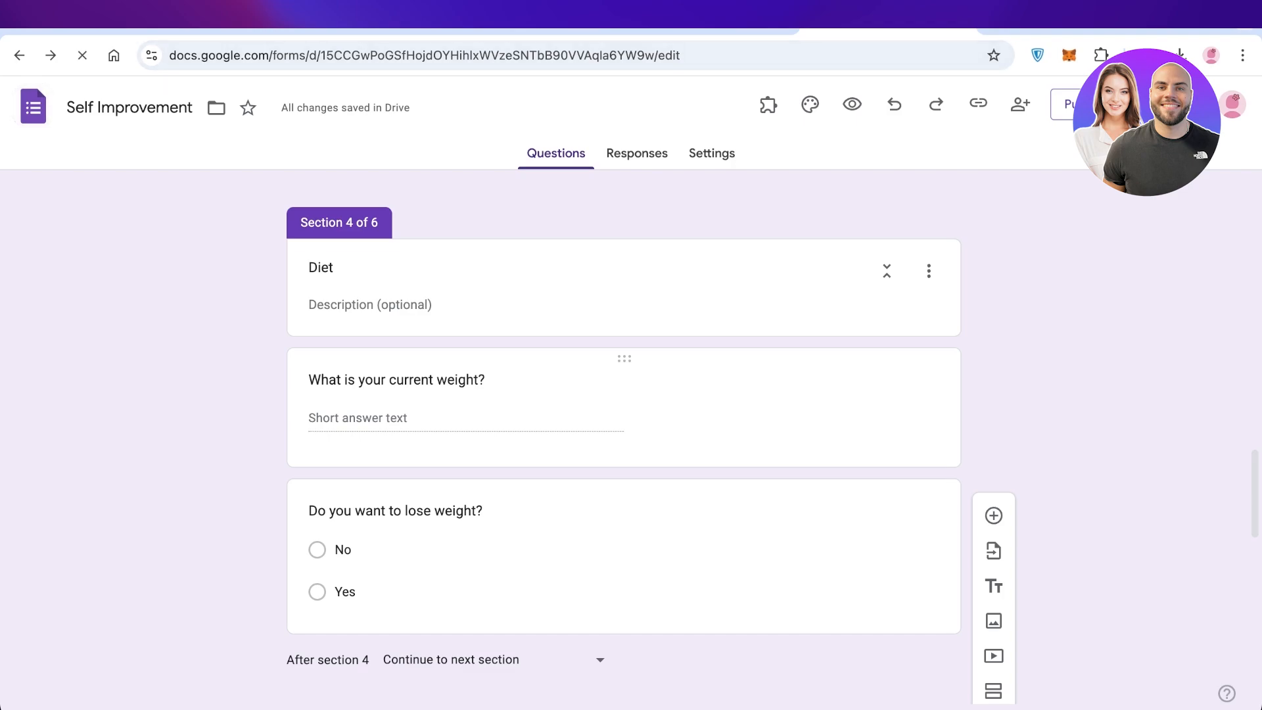